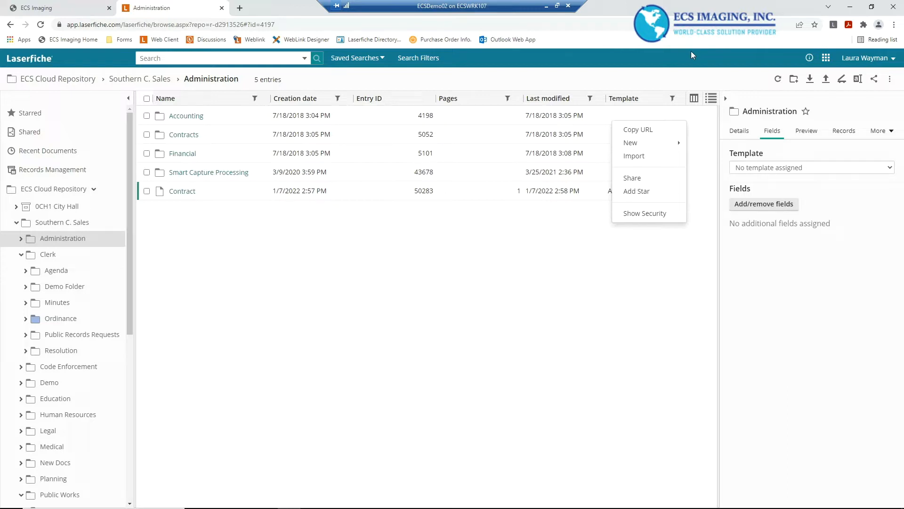
Look through the quick search options and the saved searches list
{"action": "left_click", "coordinate": [676, 60]}
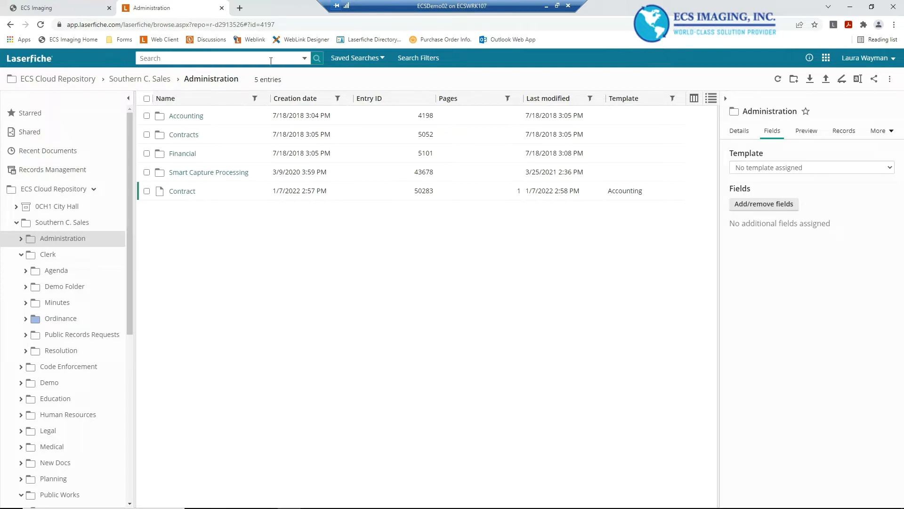
{"action": "left_click", "coordinate": [269, 59]}
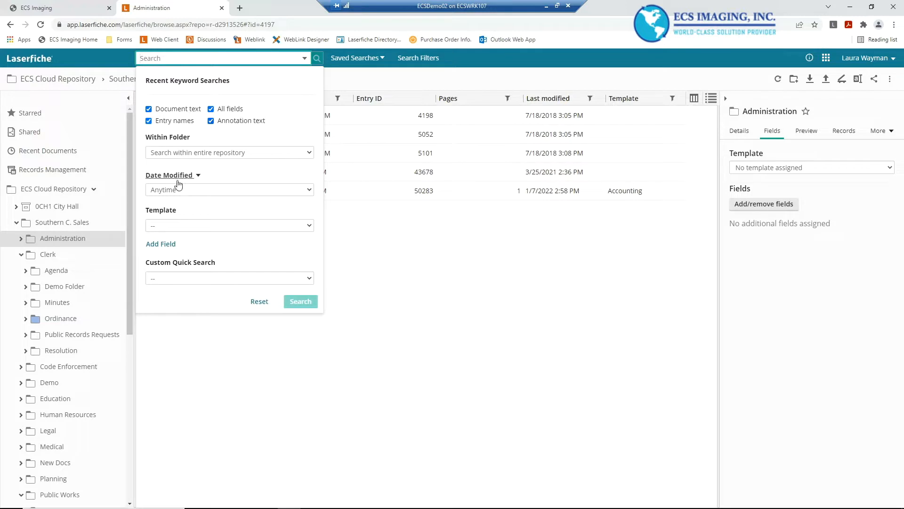
{"action": "left_click", "coordinate": [171, 278]}
{"action": "left_click", "coordinate": [245, 250]}
{"action": "left_click", "coordinate": [383, 58]}
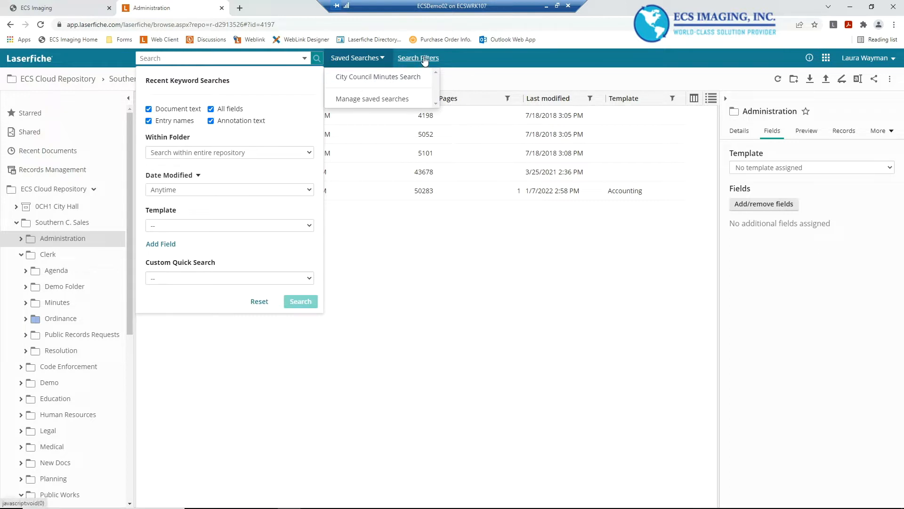
{"action": "left_click", "coordinate": [467, 60]}
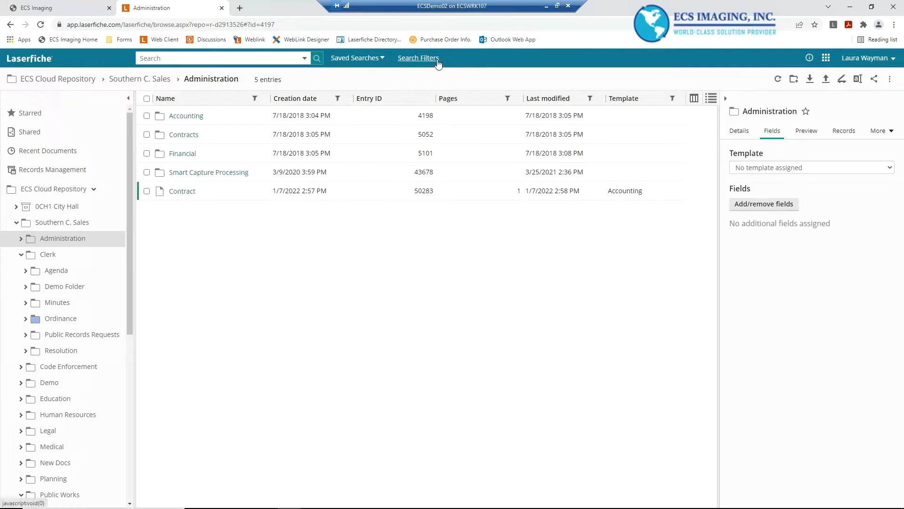
Open the Search Filters pane and review the available filter types without adding any
{"action": "left_click", "coordinate": [413, 58]}
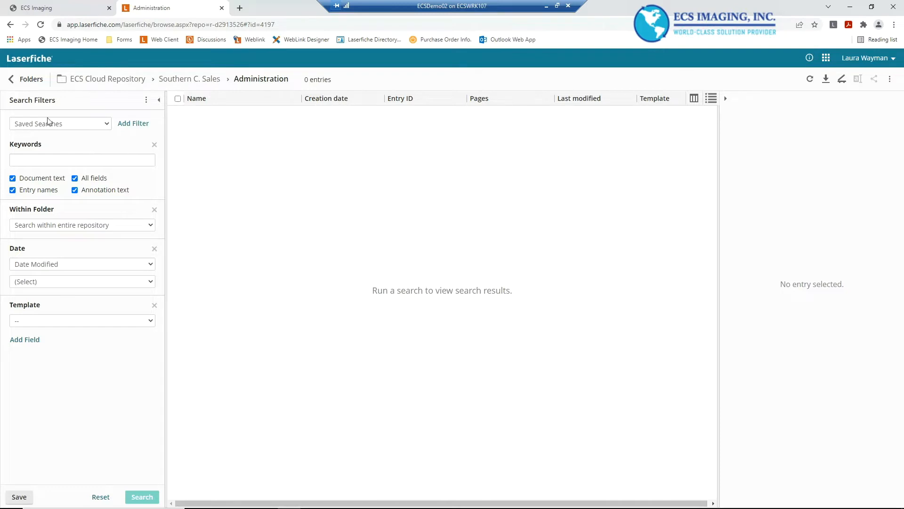
{"action": "left_click", "coordinate": [133, 126]}
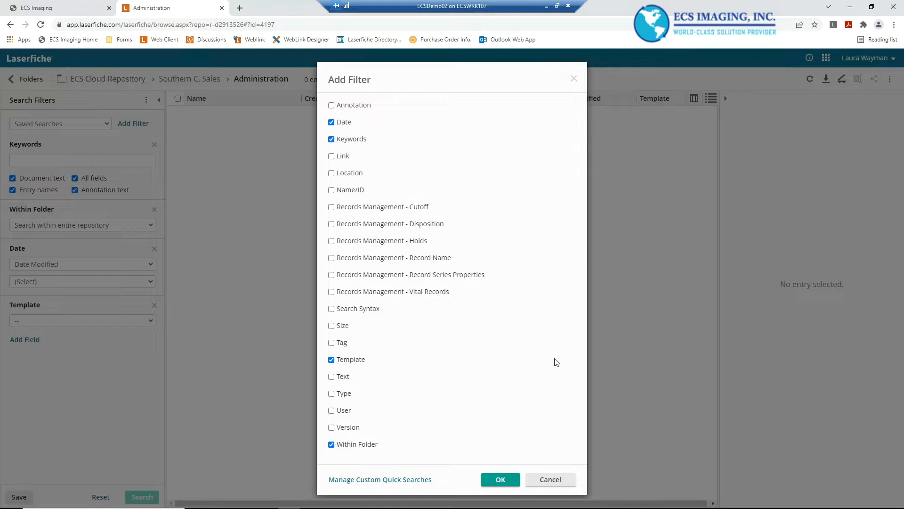
{"action": "left_click", "coordinate": [550, 481]}
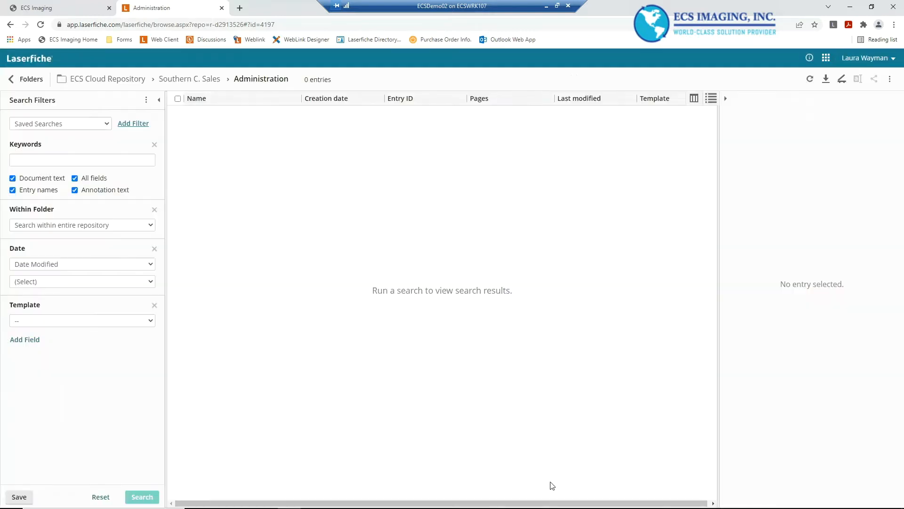
Search the entire repository for the keyword park using the search filters
{"action": "left_click", "coordinate": [47, 160]}
{"action": "type", "text": "park"}
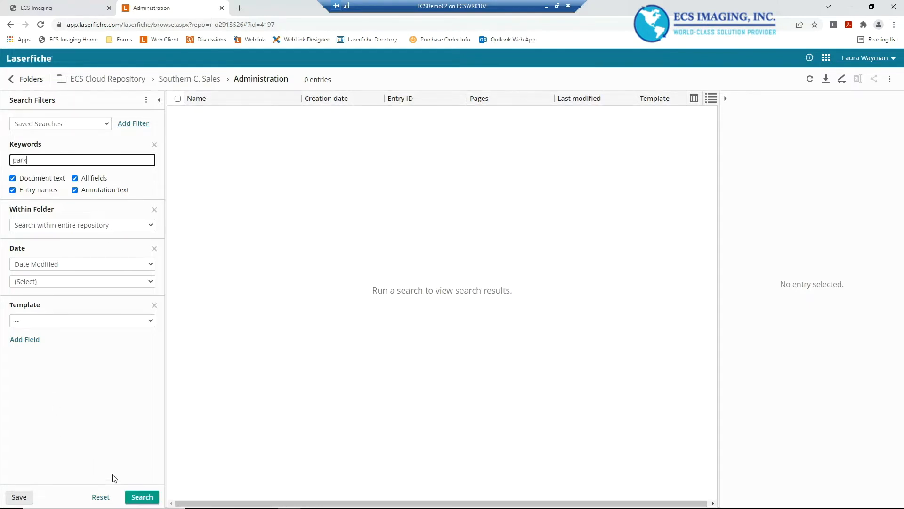
{"action": "left_click", "coordinate": [141, 495]}
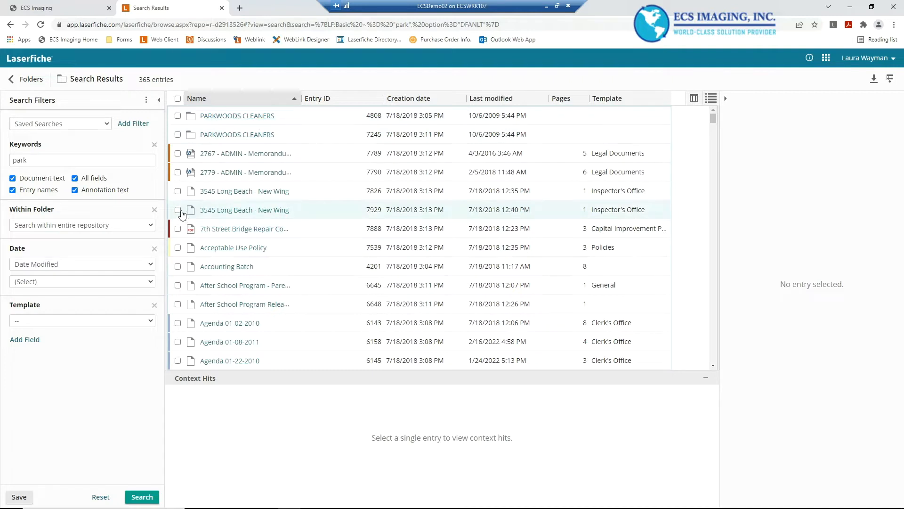
Select the After School Program Release Form result to review its context hits
{"action": "left_click", "coordinate": [178, 304]}
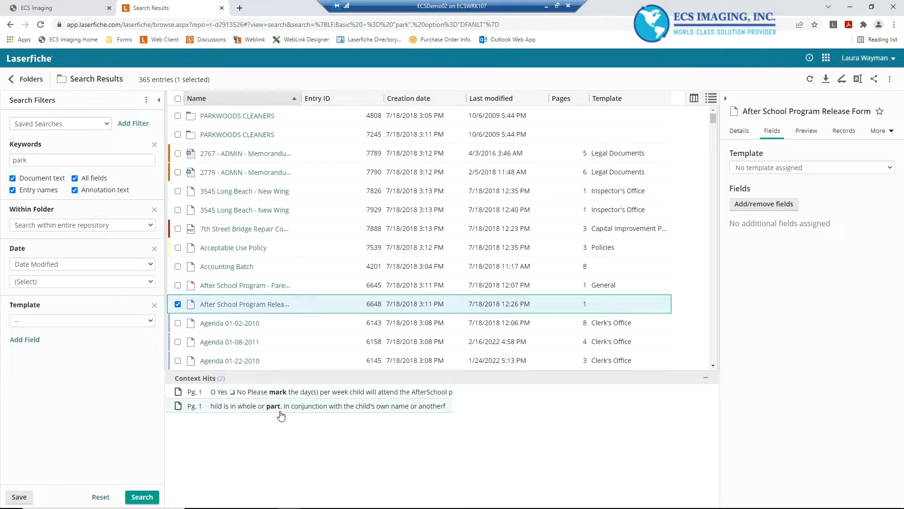
{"action": "right_click", "coordinate": [96, 212]}
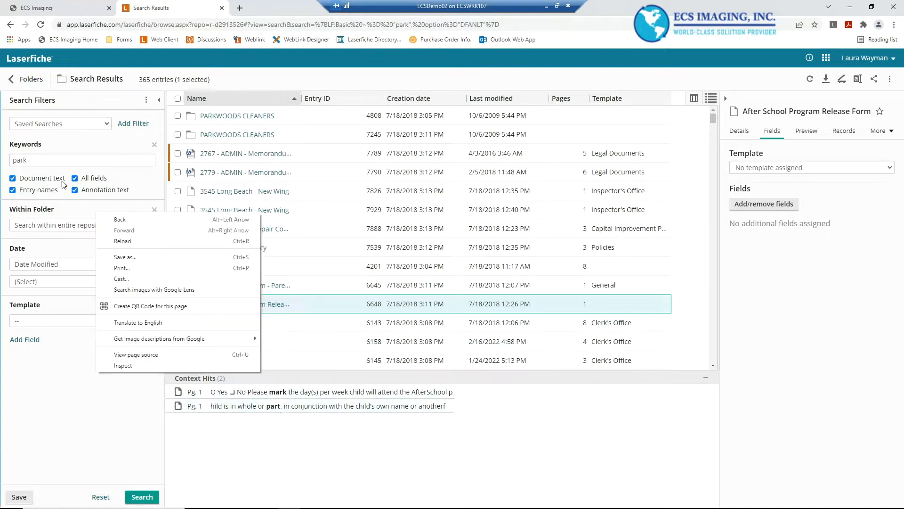
{"action": "left_click", "coordinate": [45, 163]}
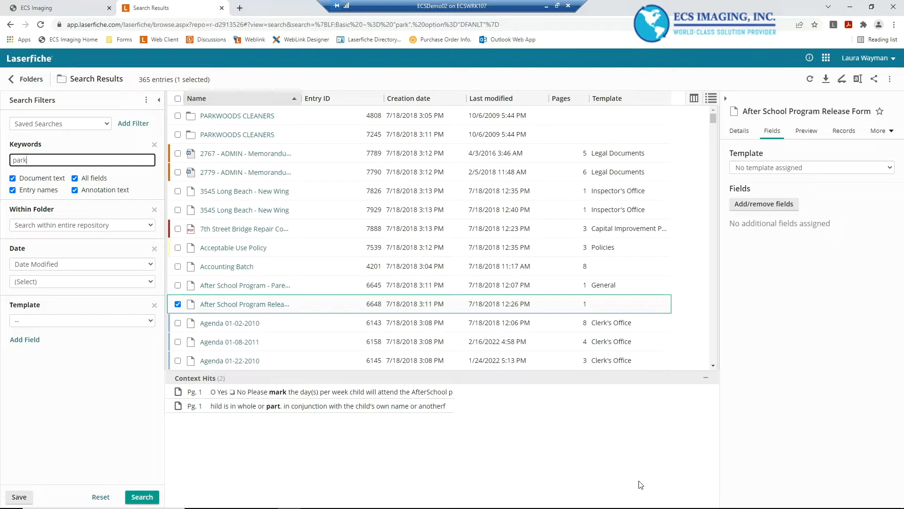
{"action": "left_click", "coordinate": [689, 469]}
Add a leading asterisk wildcard so the keyword reads *park and rerun the search
{"action": "left_click", "coordinate": [21, 163]}
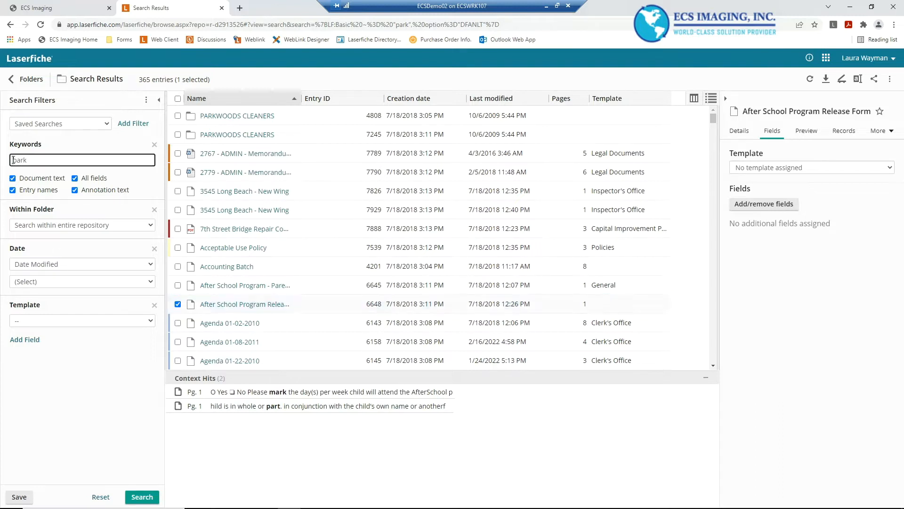
{"action": "type", "text": "*"}
{"action": "left_click", "coordinate": [138, 497]}
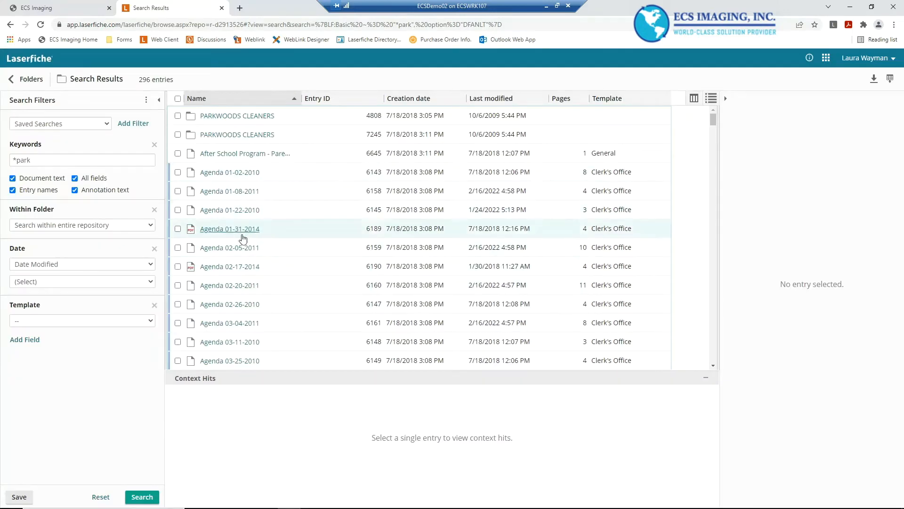
Select several agenda results one at a time to compare their context hits
{"action": "left_click", "coordinate": [178, 191]}
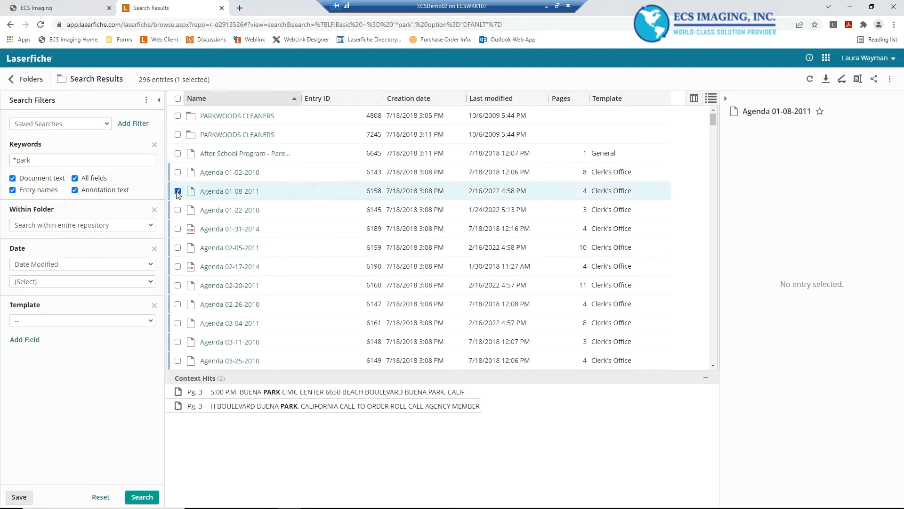
{"action": "left_click", "coordinate": [178, 191]}
{"action": "left_click", "coordinate": [178, 229]}
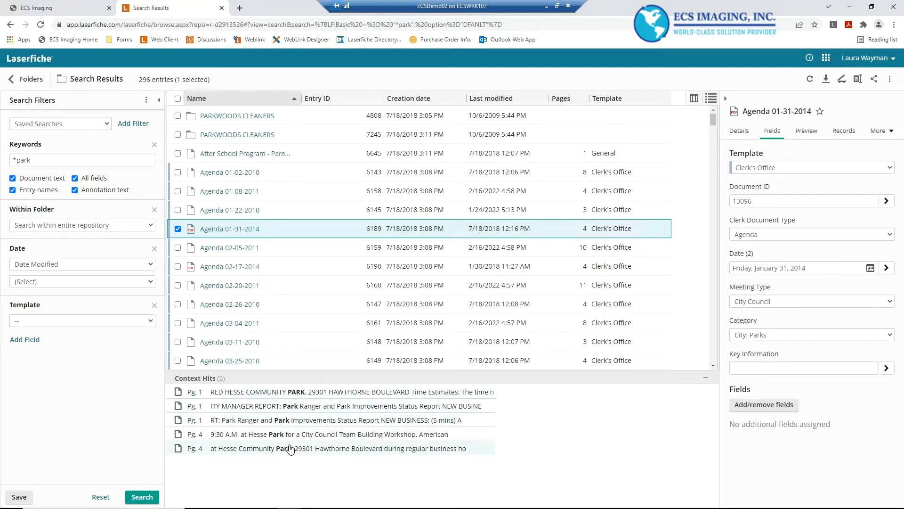
{"action": "left_click", "coordinate": [178, 229]}
{"action": "left_click", "coordinate": [178, 267]}
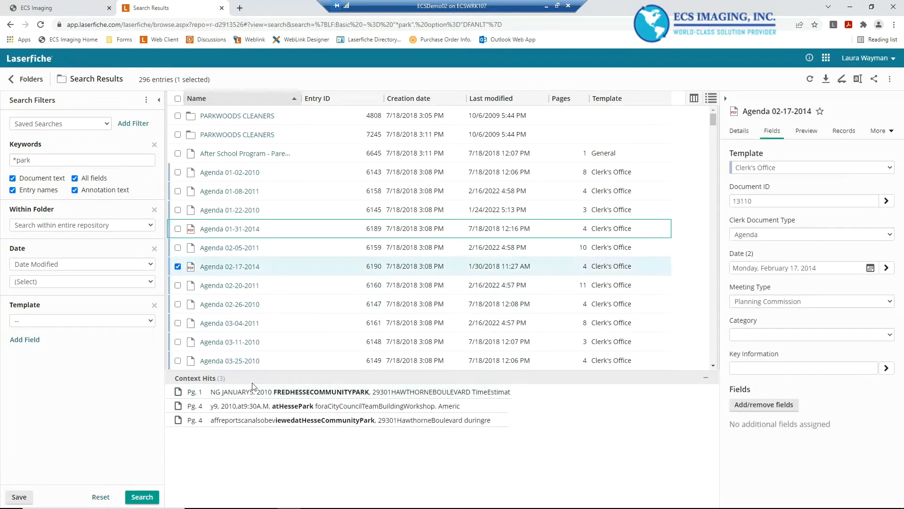
{"action": "left_click", "coordinate": [178, 267]}
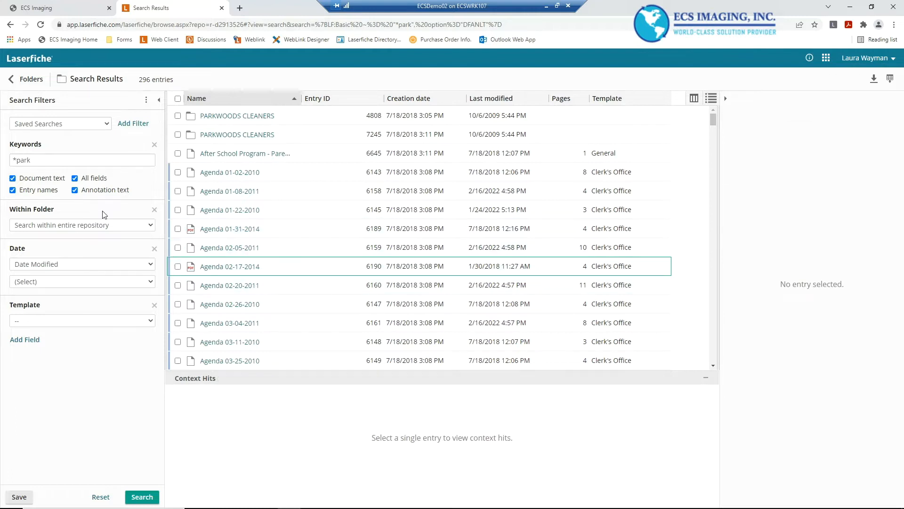
Replace the keyword with the single-character wildcard term Div?ne and run the search
{"action": "left_click", "coordinate": [41, 161]}
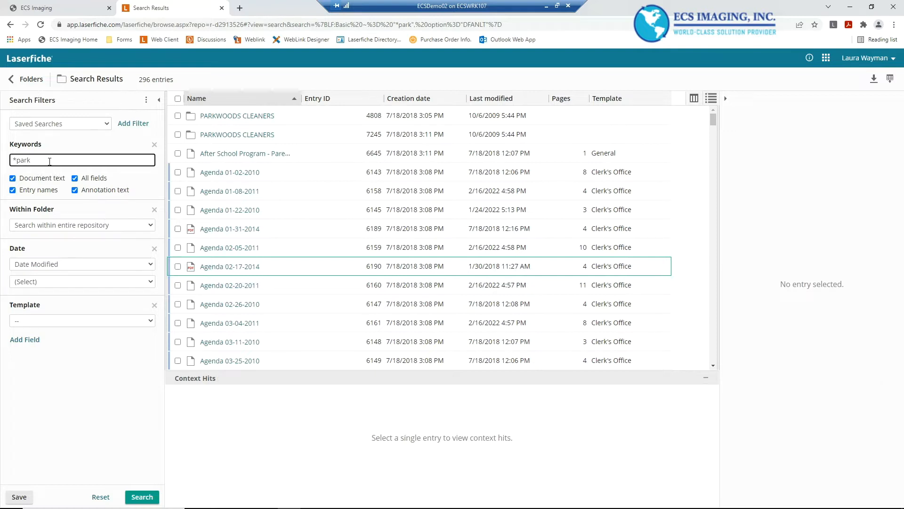
{"action": "key", "text": "BackSpace"}
{"action": "key", "text": "BackSpace"}
{"action": "key", "text": "BackSpace"}
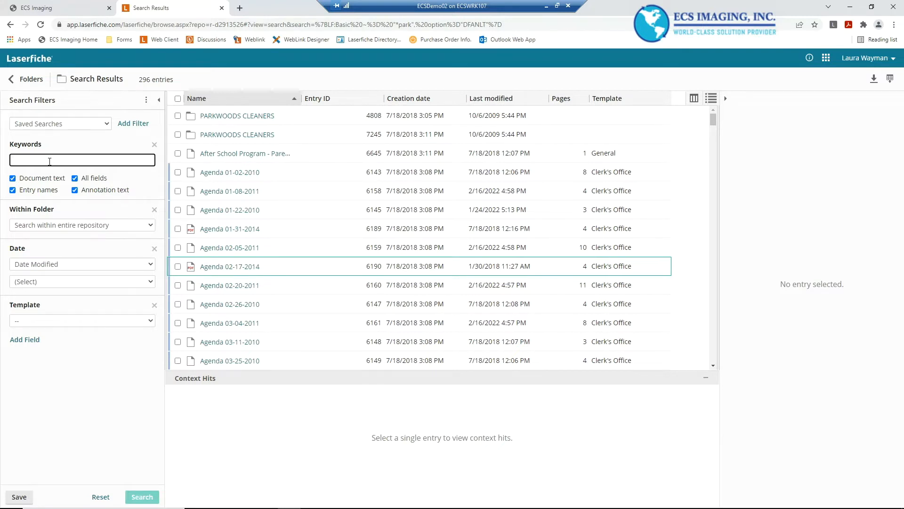
{"action": "type", "text": "D"}
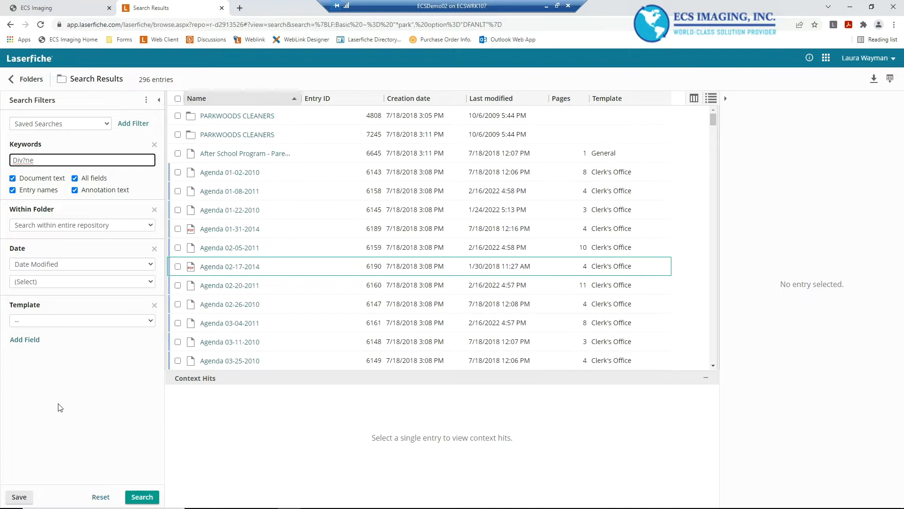
{"action": "left_click", "coordinate": [146, 495]}
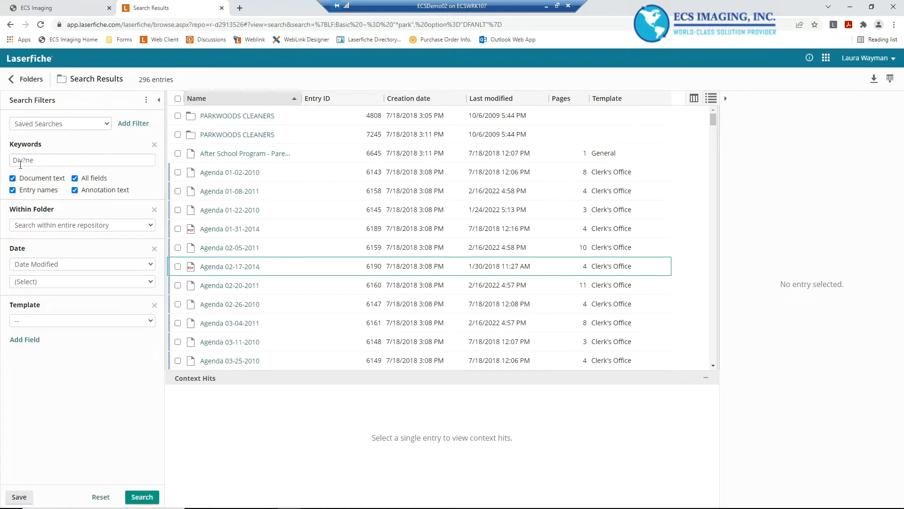
{"action": "mouse_move", "coordinate": [129, 501]}
{"action": "left_click", "coordinate": [146, 497]}
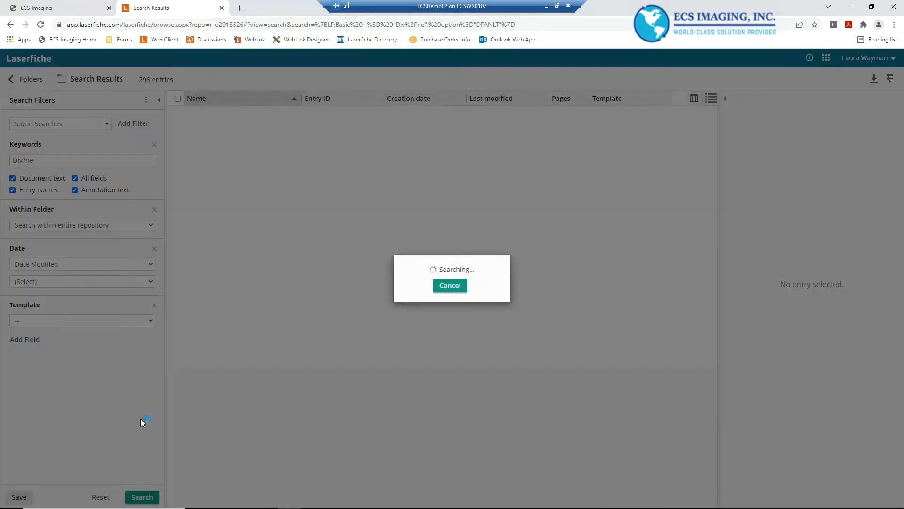
Select the Public Record Request results to review their matching fields and context hits
{"action": "left_click", "coordinate": [178, 191]}
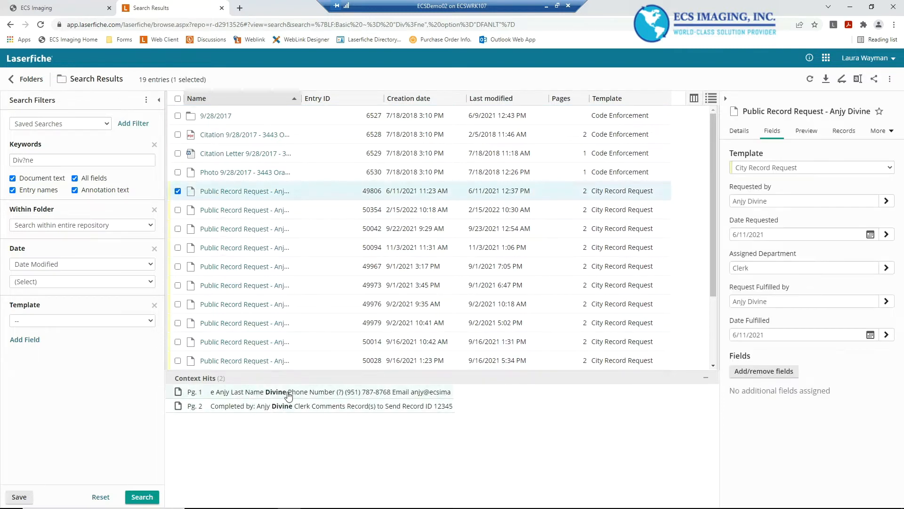
{"action": "left_click", "coordinate": [178, 191]}
{"action": "left_click", "coordinate": [178, 210]}
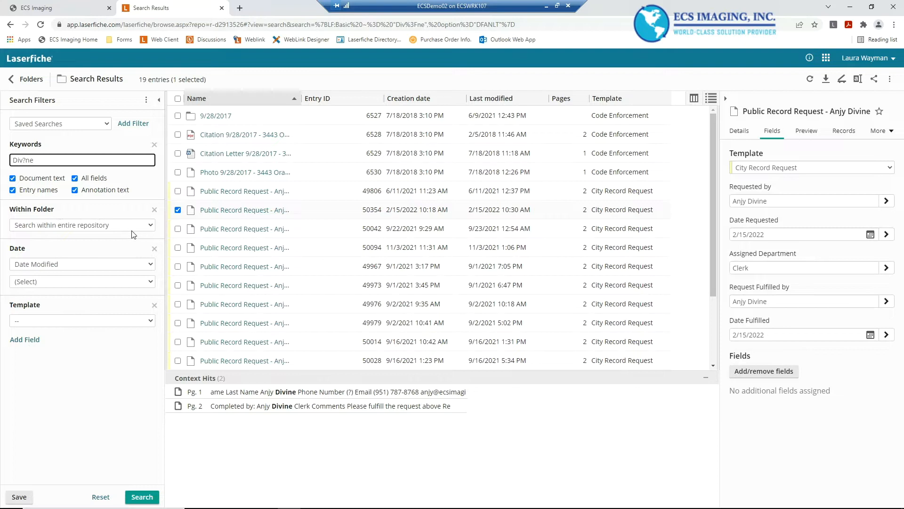
Review the Within Folder, date type and date condition options without changing them
{"action": "left_click", "coordinate": [147, 228]}
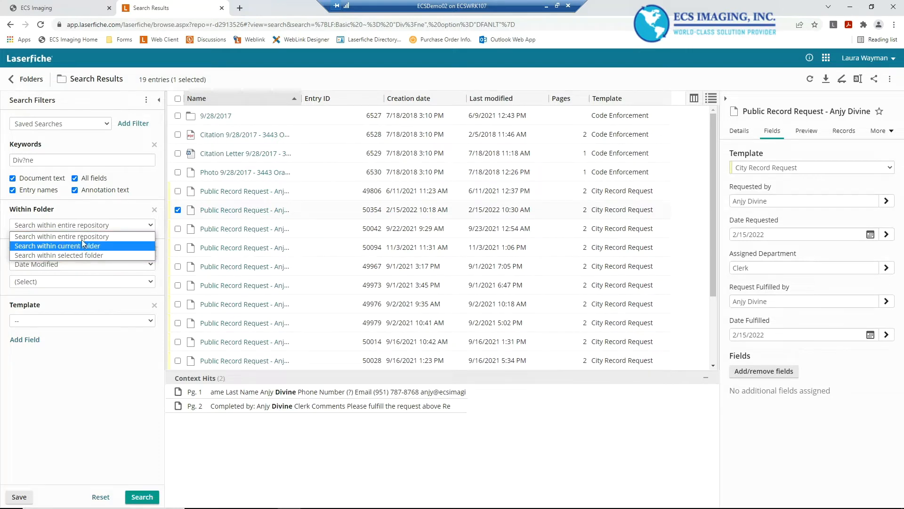
{"action": "left_click", "coordinate": [108, 222]}
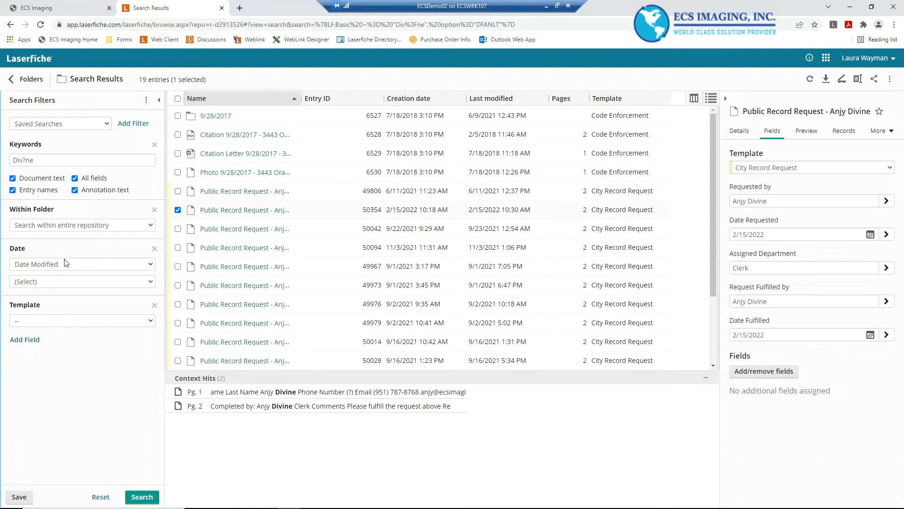
{"action": "left_click", "coordinate": [94, 264]}
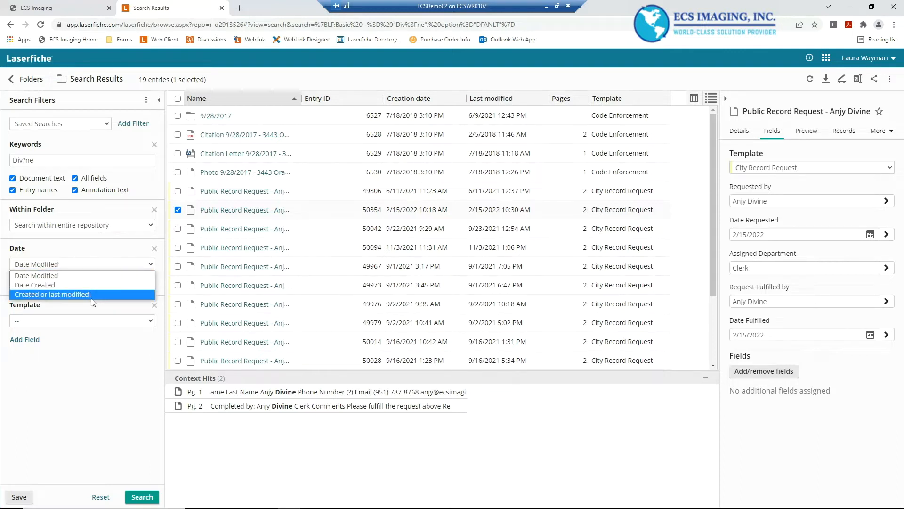
{"action": "left_click", "coordinate": [97, 253]}
{"action": "left_click", "coordinate": [81, 283]}
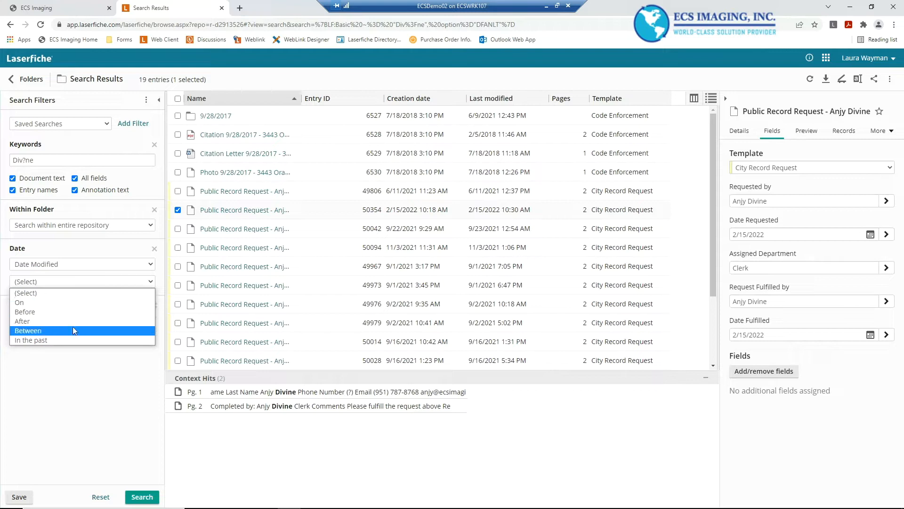
{"action": "left_click", "coordinate": [74, 410]}
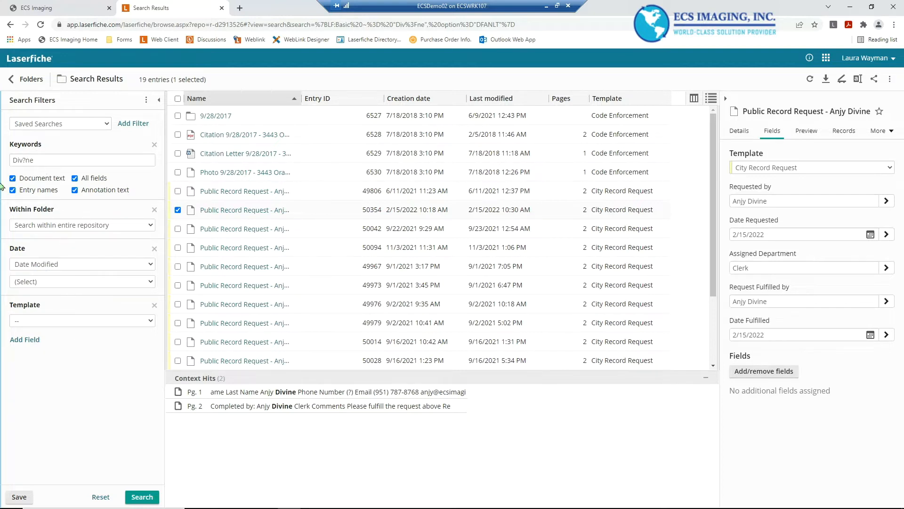
Add a Date Modified On 02/16/2022 condition and rerun the Div?ne search
{"action": "left_click", "coordinate": [47, 163]}
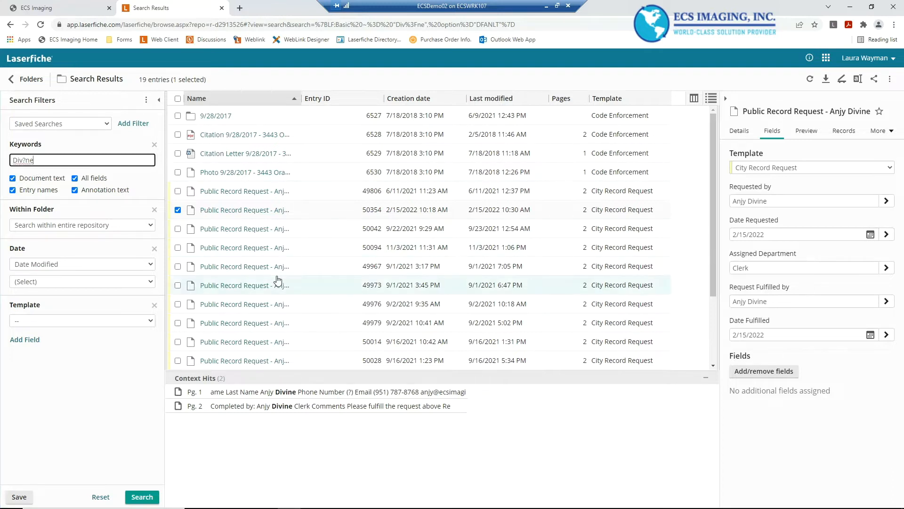
{"action": "left_click", "coordinate": [73, 282]}
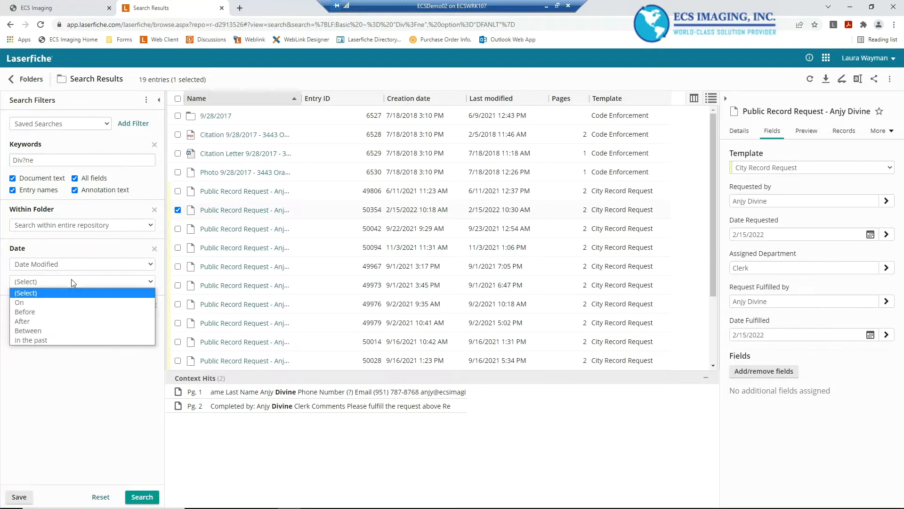
{"action": "left_click", "coordinate": [72, 302]}
{"action": "left_click", "coordinate": [37, 303]}
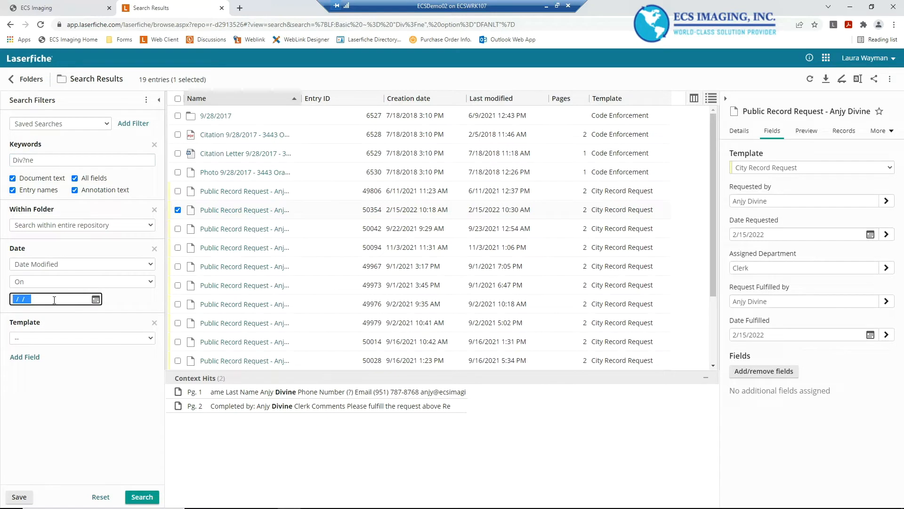
{"action": "type", "text": "02162022"}
{"action": "left_click", "coordinate": [142, 497]}
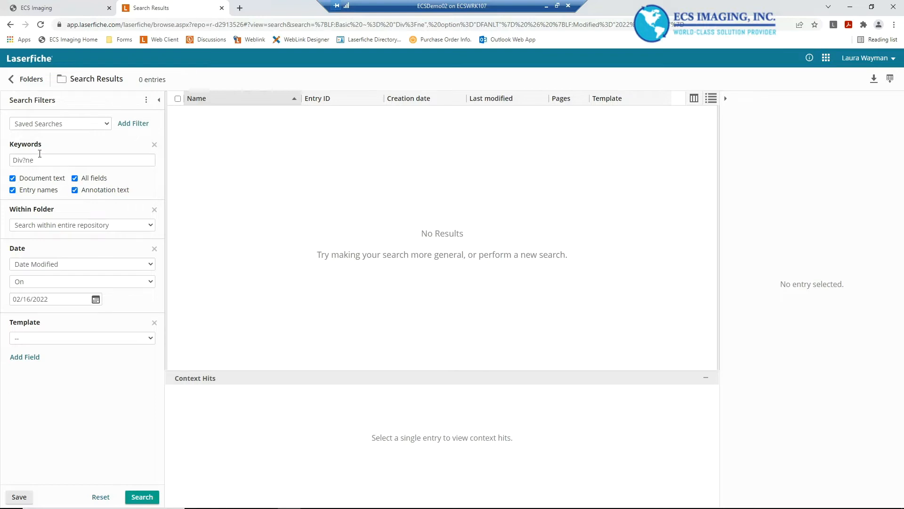
Clear the Div?ne keyword and rerun the search with only the Date Modified condition
{"action": "left_click", "coordinate": [58, 161]}
{"action": "double_click", "coordinate": [55, 161]}
{"action": "left_click", "coordinate": [68, 162]}
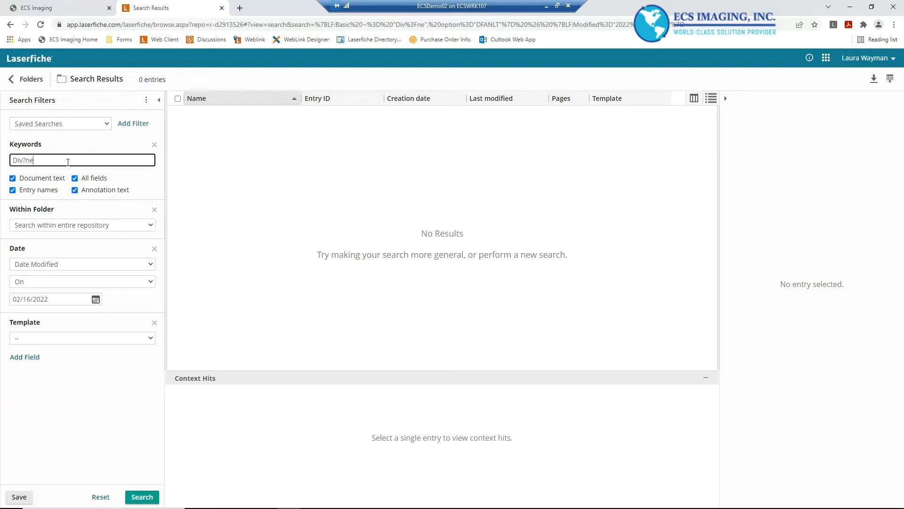
{"action": "key", "text": "ctrl+a"}
{"action": "key", "text": "Delete"}
{"action": "left_click", "coordinate": [142, 496]}
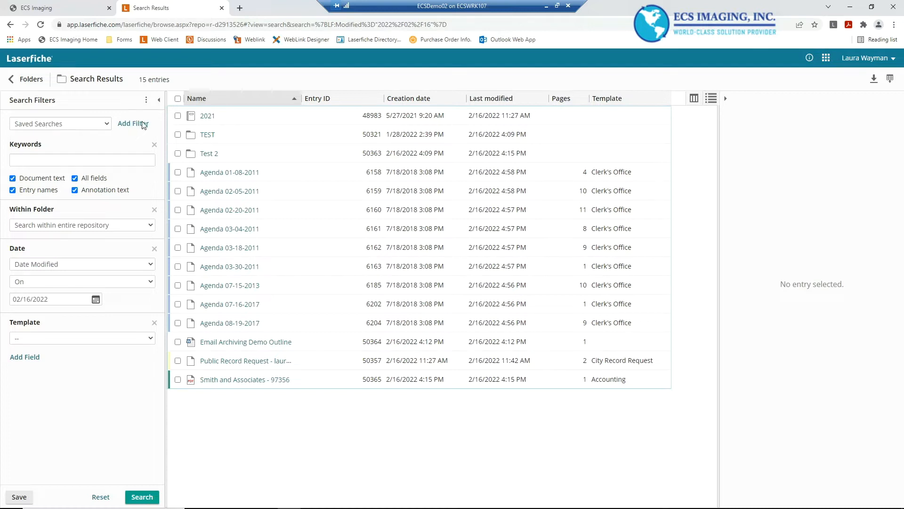
Review the saved searches list and the option to save the current search
{"action": "left_click", "coordinate": [105, 124]}
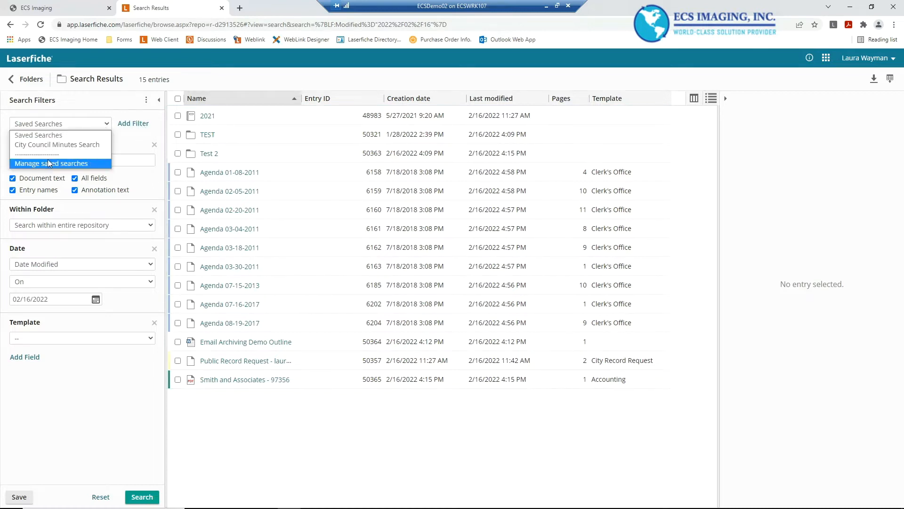
{"action": "left_click", "coordinate": [130, 137]}
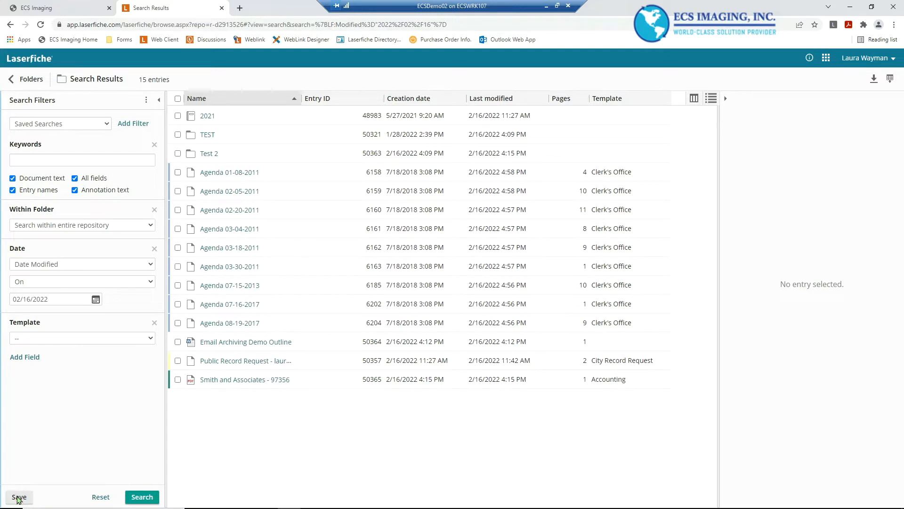
{"action": "right_click", "coordinate": [33, 395]}
{"action": "left_click", "coordinate": [36, 473]}
{"action": "left_click", "coordinate": [22, 494]}
{"action": "left_click", "coordinate": [18, 497]}
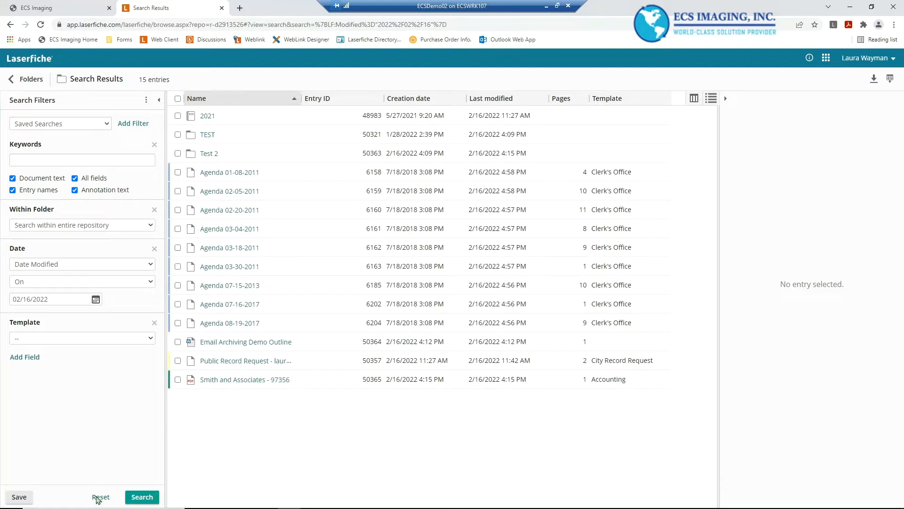
Check the Within Folder scope options, keeping the entire repository, and remove the Date filter
{"action": "left_click", "coordinate": [47, 159]}
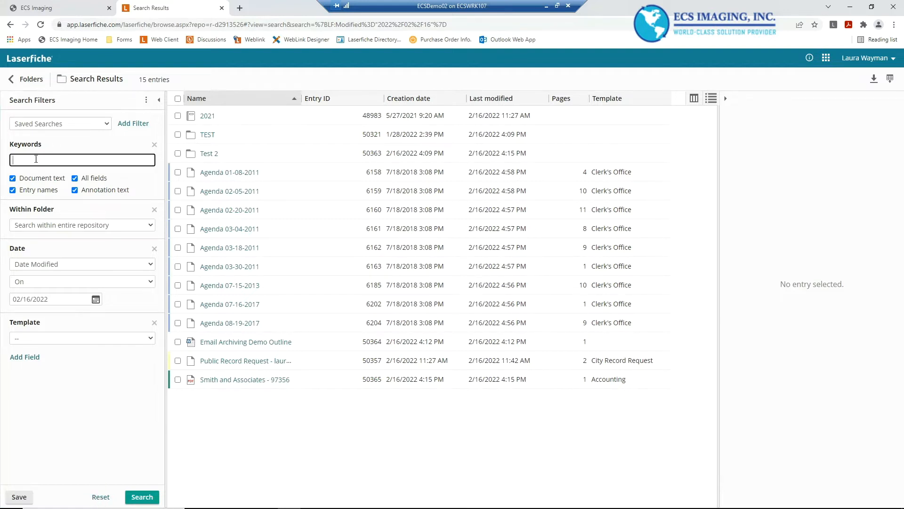
{"action": "left_click", "coordinate": [144, 226]}
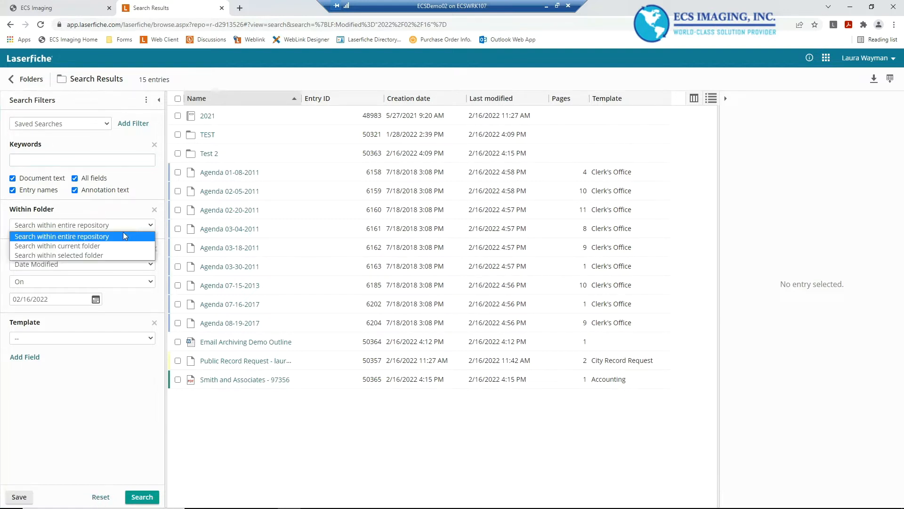
{"action": "left_click", "coordinate": [100, 240]}
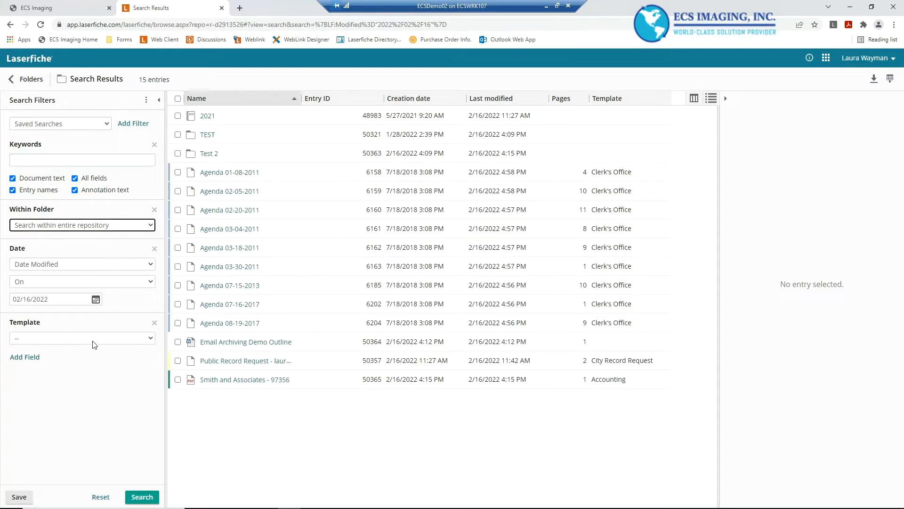
{"action": "left_click", "coordinate": [154, 249]}
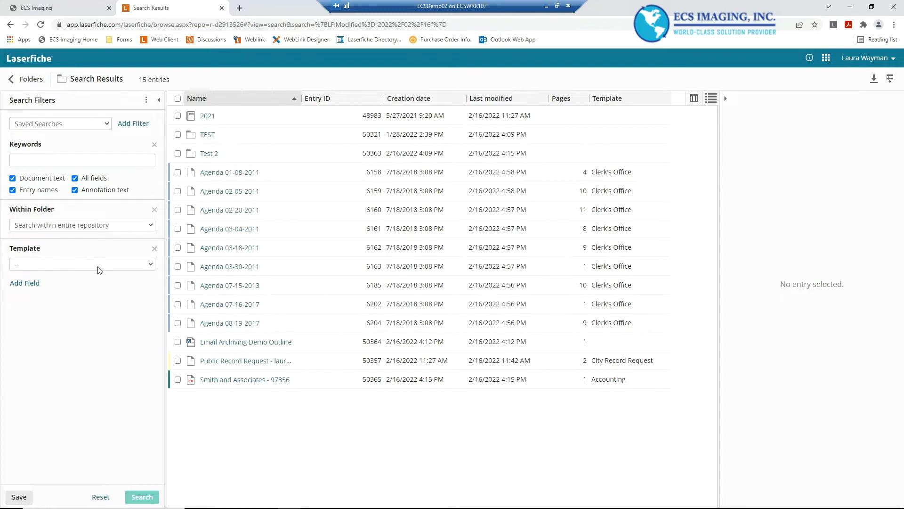
Set the Template filter to Clerk's Office and run the search
{"action": "left_click", "coordinate": [152, 262]}
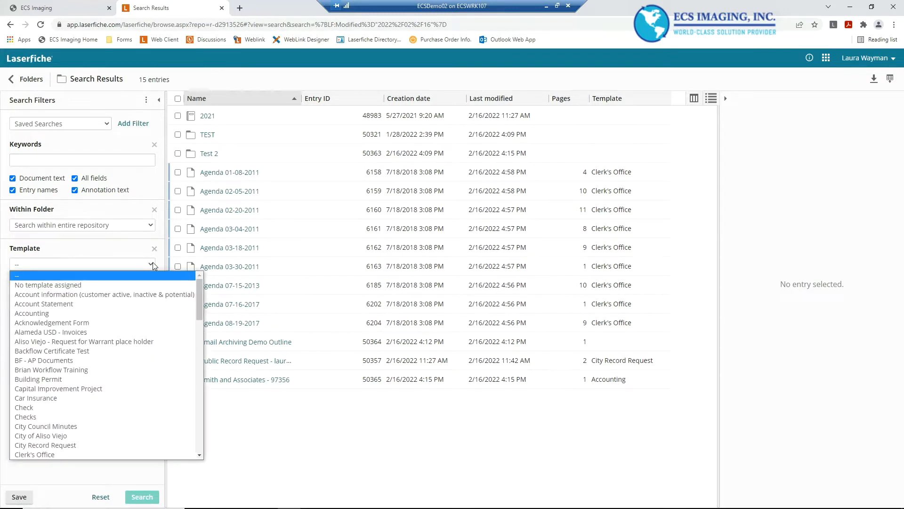
{"action": "left_click", "coordinate": [98, 427]}
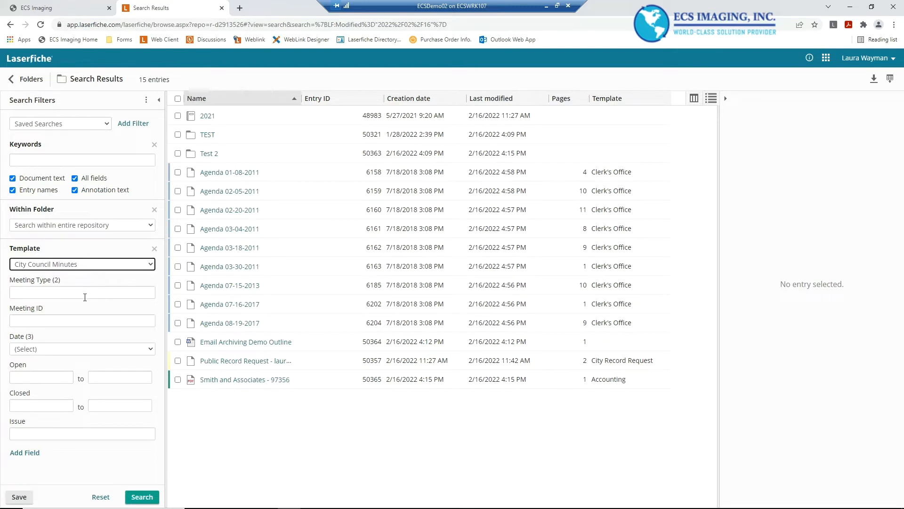
{"action": "left_click", "coordinate": [109, 267]}
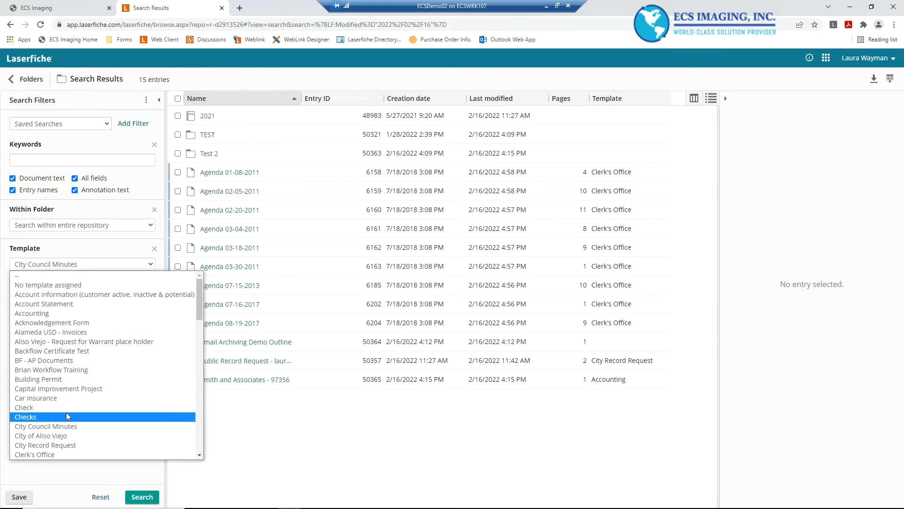
{"action": "left_click", "coordinate": [51, 455]}
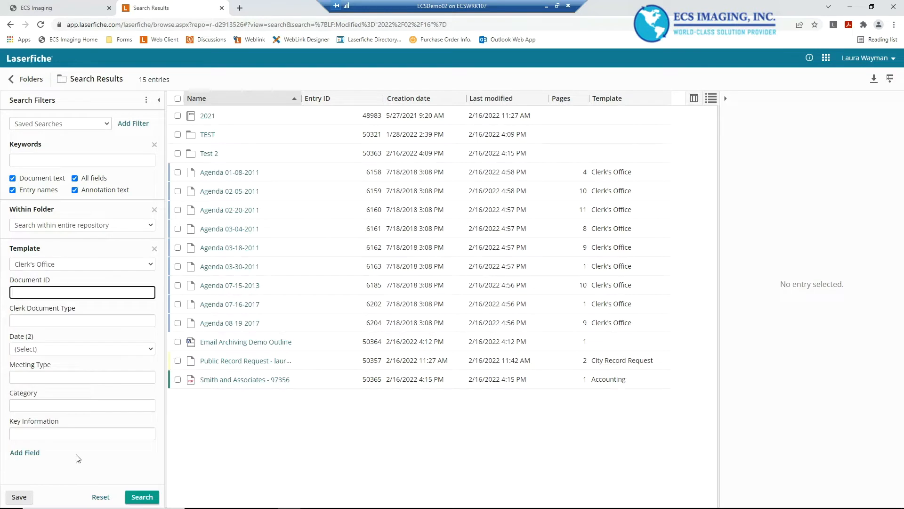
{"action": "left_click", "coordinate": [139, 498]}
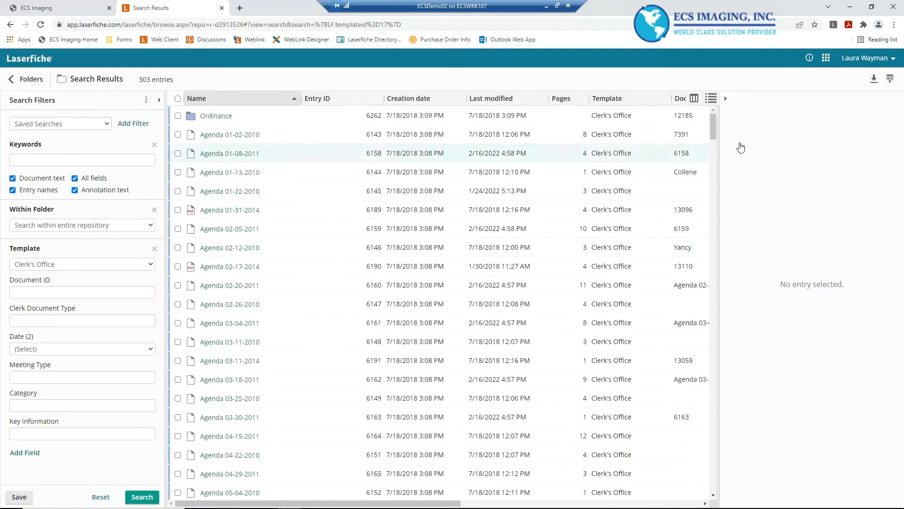
Set the Meeting Type field to Improvement Authority and rerun the search
{"action": "scroll", "coordinate": [546, 346], "scroll_direction": "down", "scroll_amount": 4}
{"action": "scroll", "coordinate": [546, 345], "scroll_direction": "up", "scroll_amount": 4}
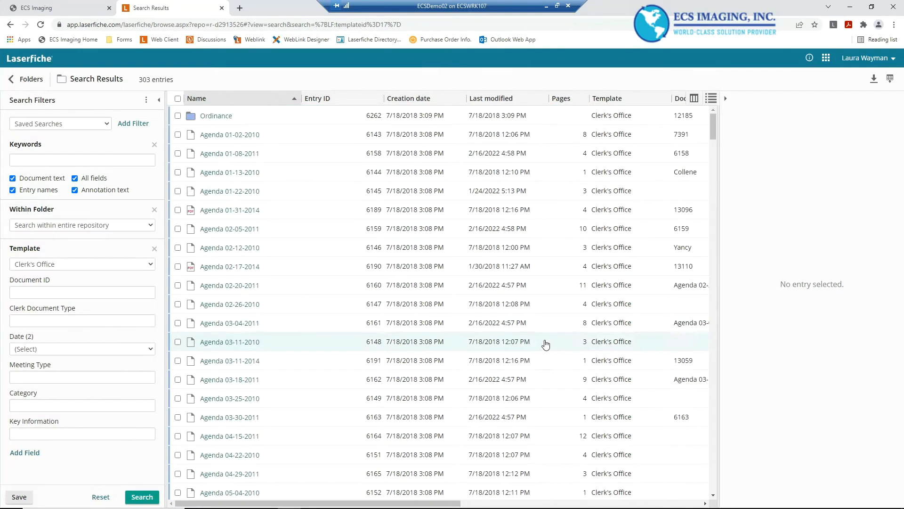
{"action": "left_click", "coordinate": [107, 349]}
{"action": "left_click", "coordinate": [106, 349]}
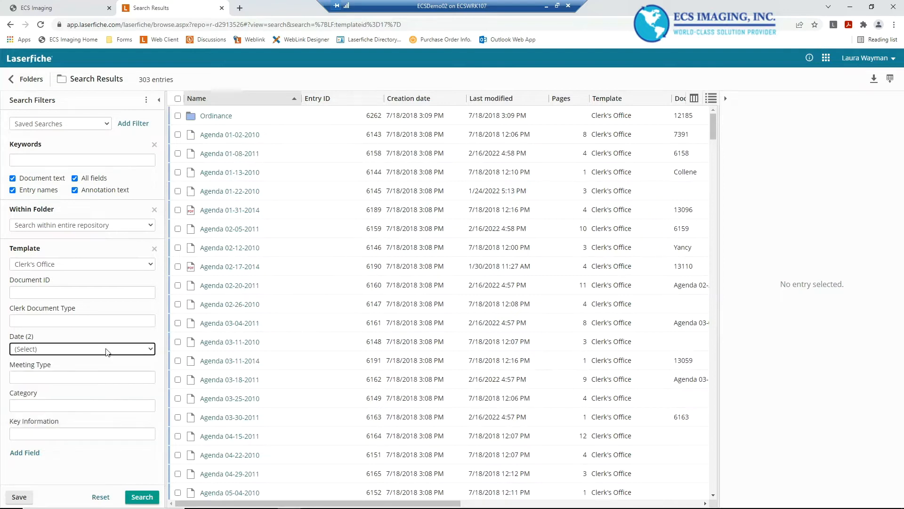
{"action": "left_click", "coordinate": [84, 377]}
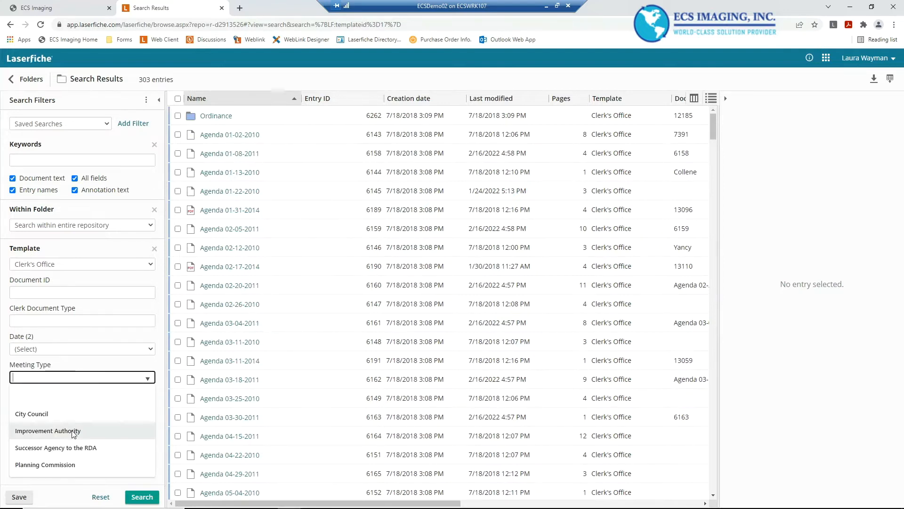
{"action": "left_click", "coordinate": [44, 431]}
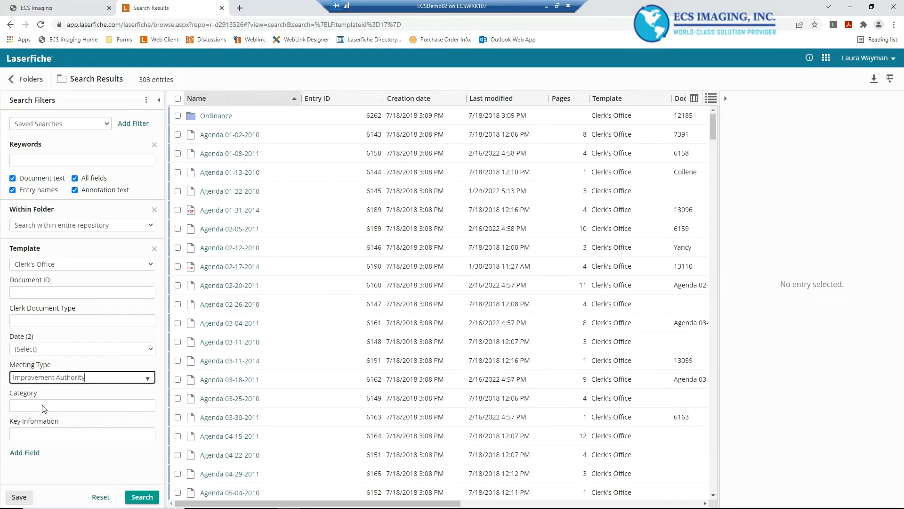
{"action": "left_click", "coordinate": [141, 497]}
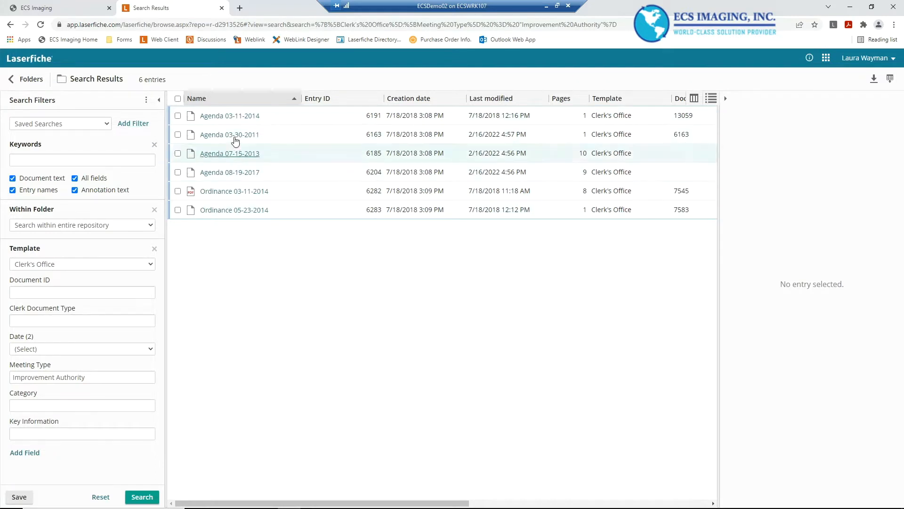
Select Agenda 03-11-2014 to view its fields and page preview, then deselect it
{"action": "left_click", "coordinate": [178, 116]}
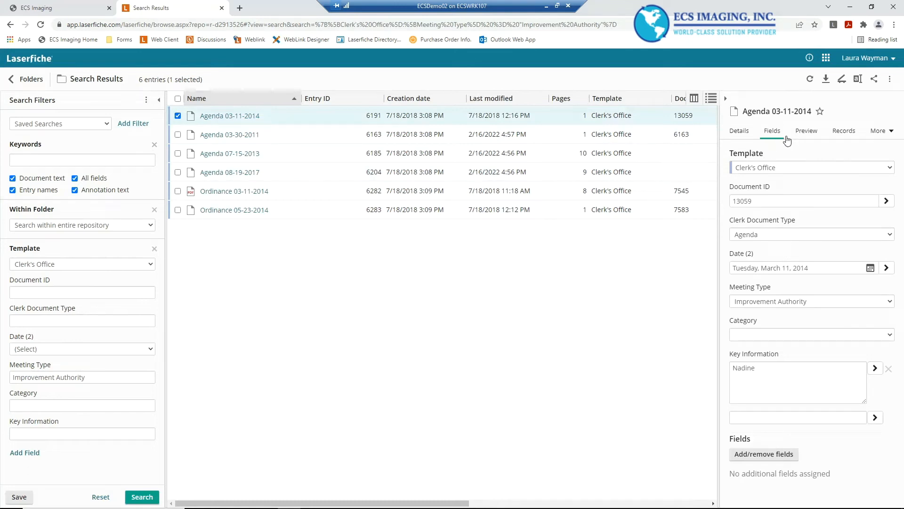
{"action": "left_click", "coordinate": [806, 131]}
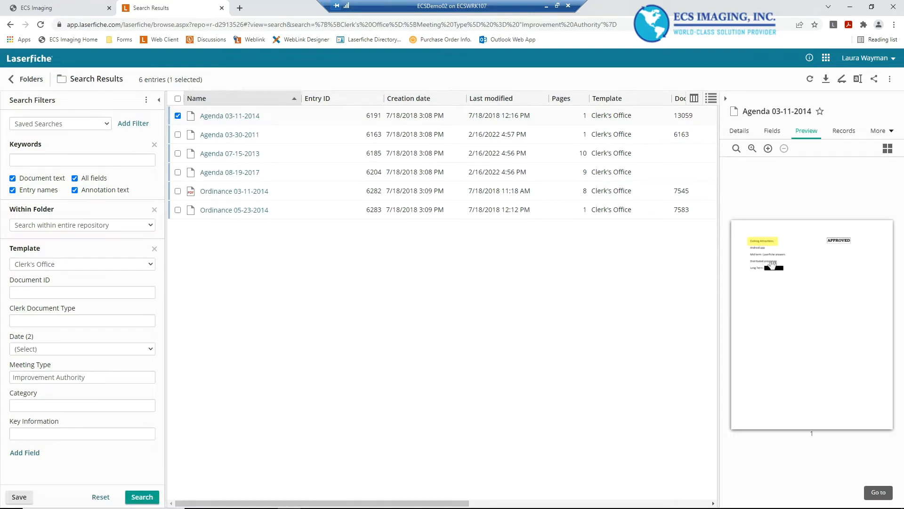
{"action": "left_click", "coordinate": [183, 116]}
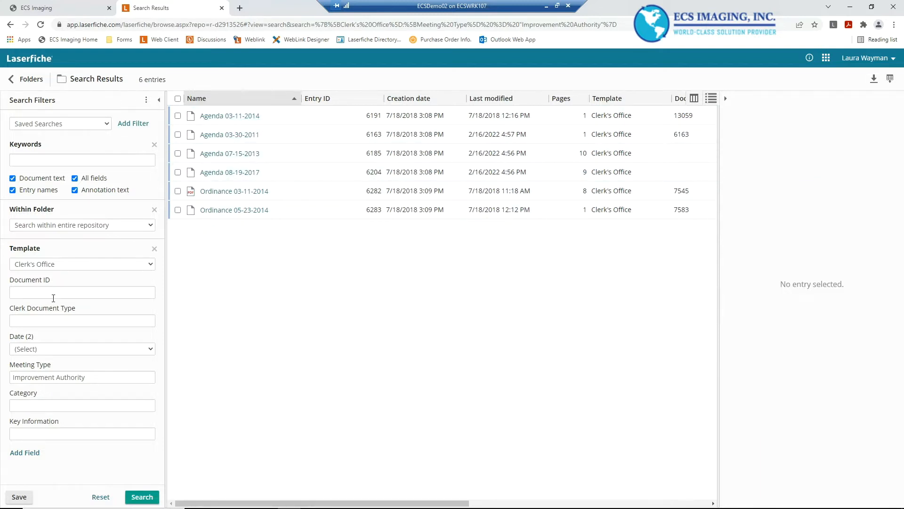
Add a Text filter to the search filters and review its Terms operator options
{"action": "left_click", "coordinate": [132, 124]}
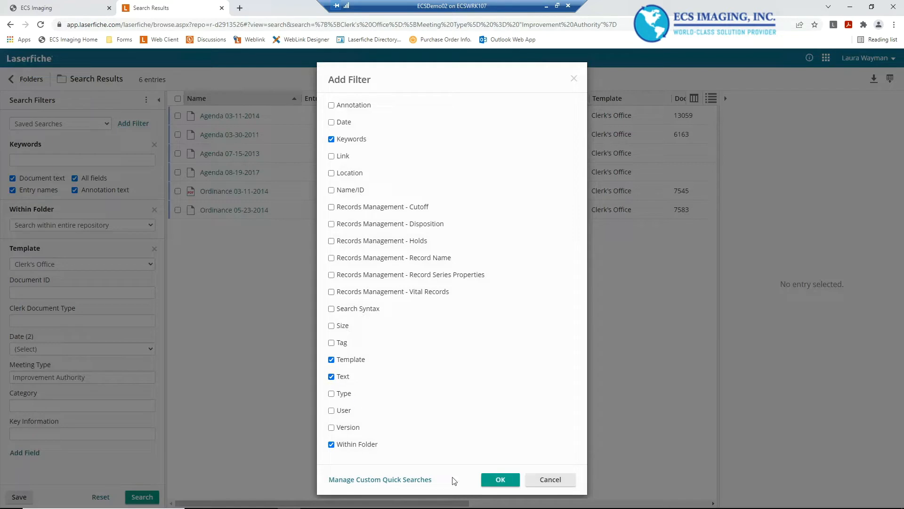
{"action": "left_click", "coordinate": [501, 480]}
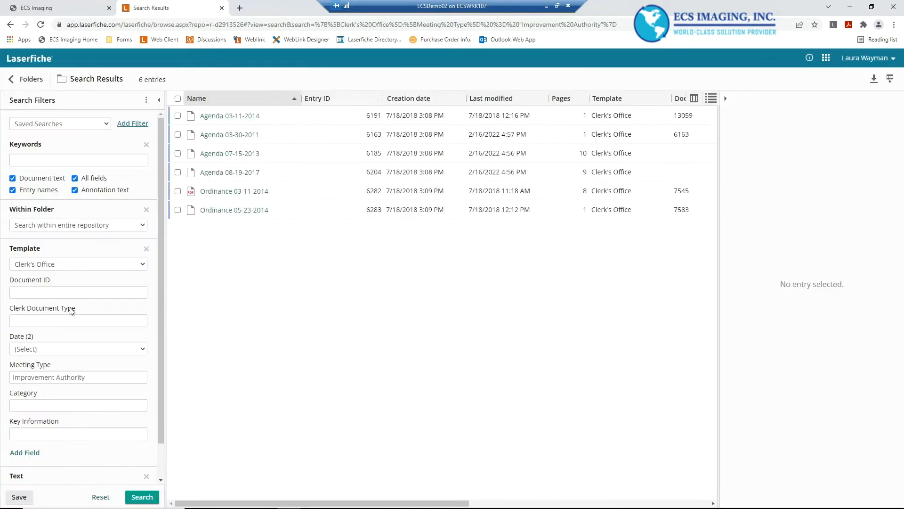
{"action": "scroll", "coordinate": [72, 311], "scroll_direction": "down", "scroll_amount": 1}
{"action": "left_click", "coordinate": [36, 469]}
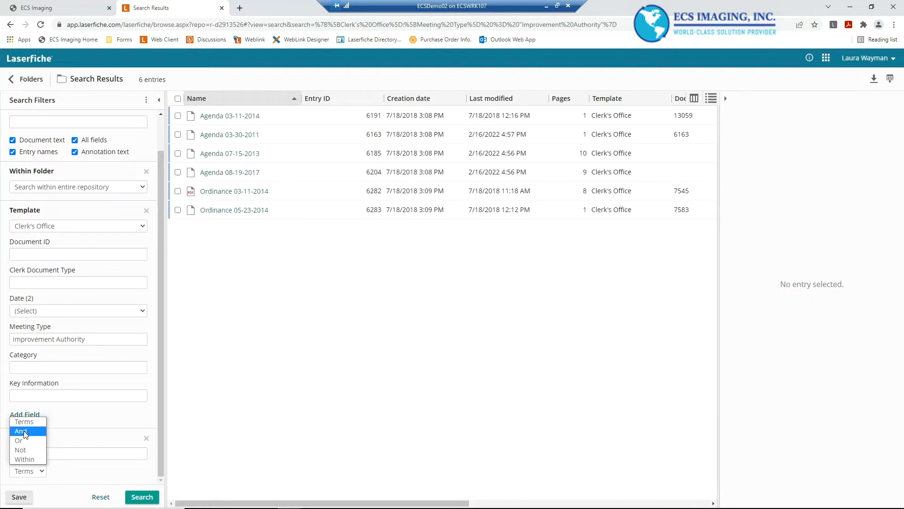
{"action": "left_click", "coordinate": [105, 452]}
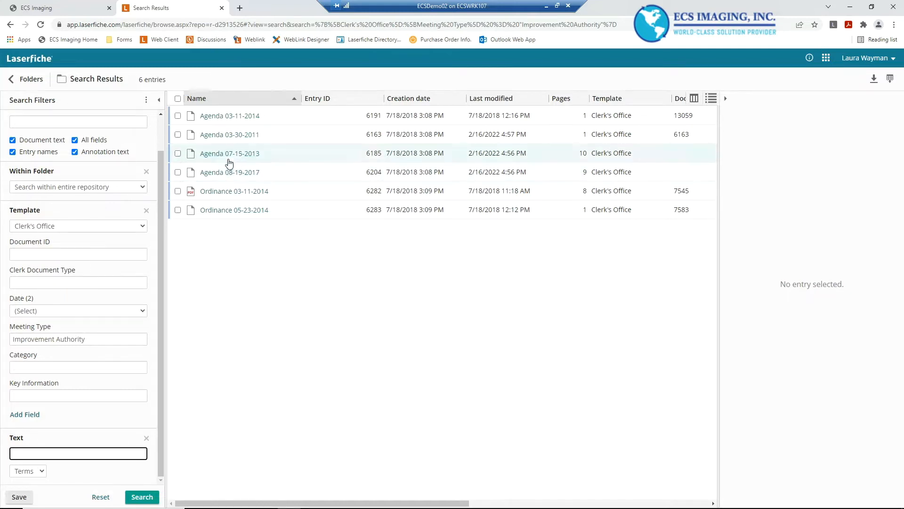
Remove the Template filter from the search filters
{"action": "left_click", "coordinate": [178, 172]}
{"action": "left_click", "coordinate": [37, 122]}
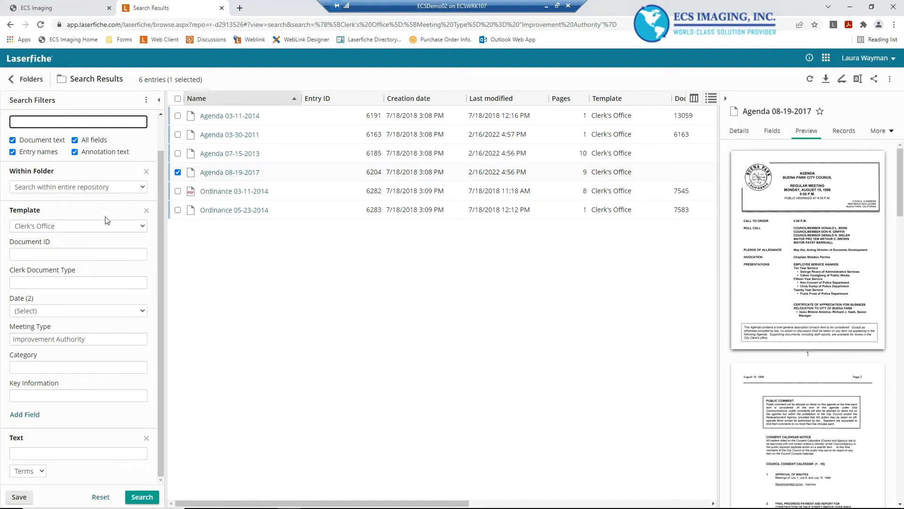
{"action": "left_click", "coordinate": [146, 211]}
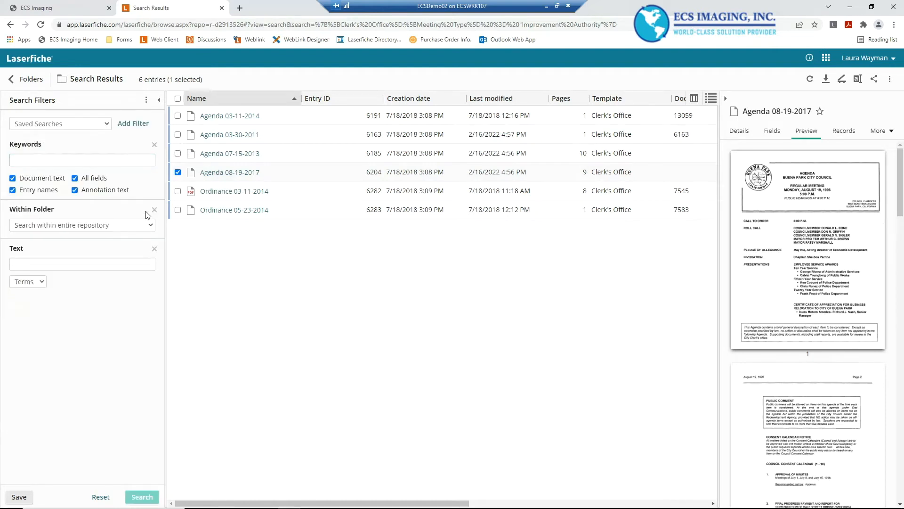
Search the repository for the keyword park
{"action": "left_click", "coordinate": [146, 100]}
{"action": "left_click", "coordinate": [124, 102]}
{"action": "left_click", "coordinate": [64, 161]}
{"action": "type", "text": "park"}
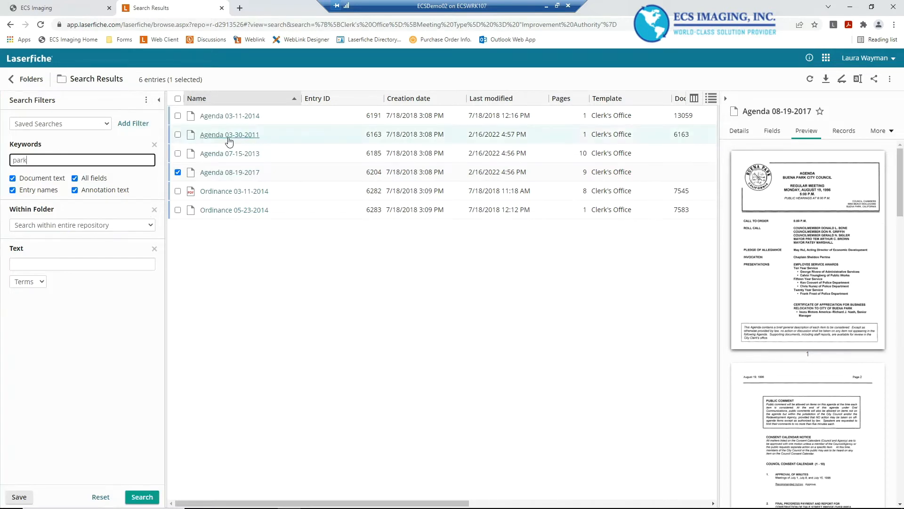
{"action": "key", "text": "Return"}
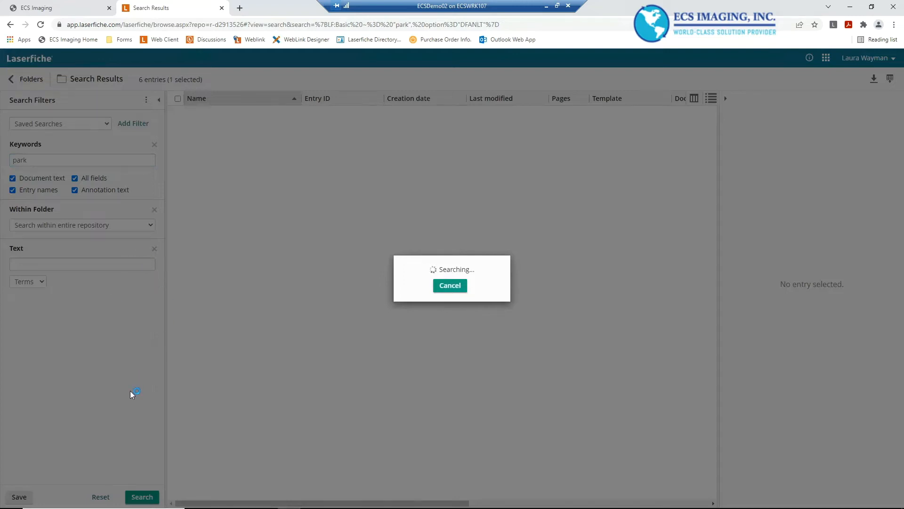
Open Agenda 02-05-2011 from the park results in the document viewer
{"action": "scroll", "coordinate": [197, 270], "scroll_direction": "down", "scroll_amount": 1}
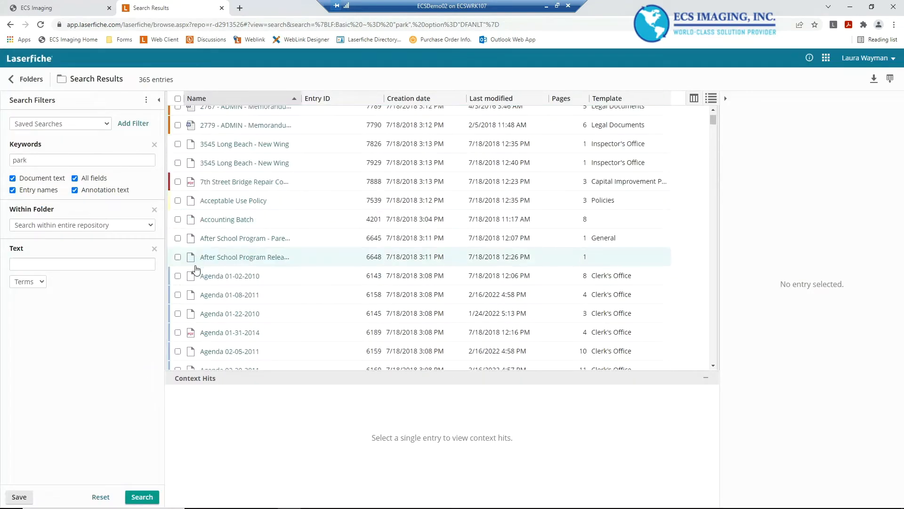
{"action": "scroll", "coordinate": [175, 217], "scroll_direction": "up", "scroll_amount": 1}
{"action": "scroll", "coordinate": [178, 280], "scroll_direction": "down", "scroll_amount": 2}
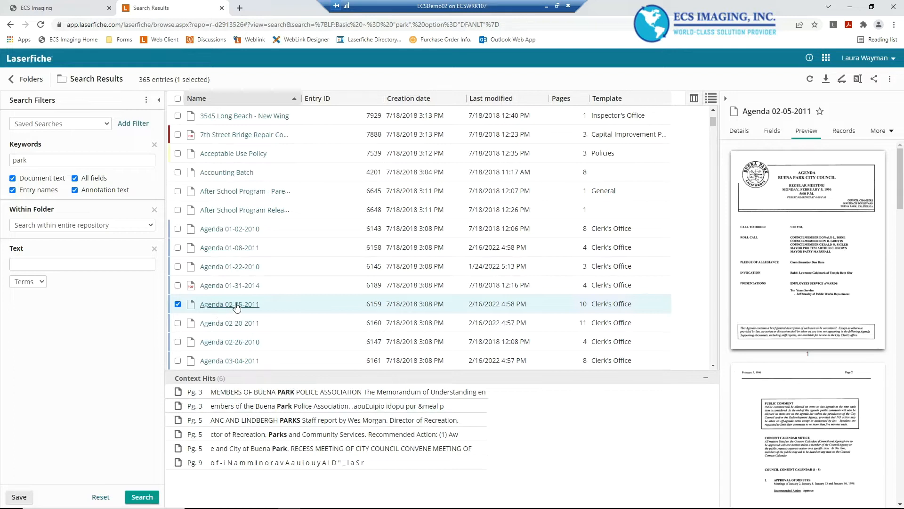
{"action": "left_click", "coordinate": [236, 305]}
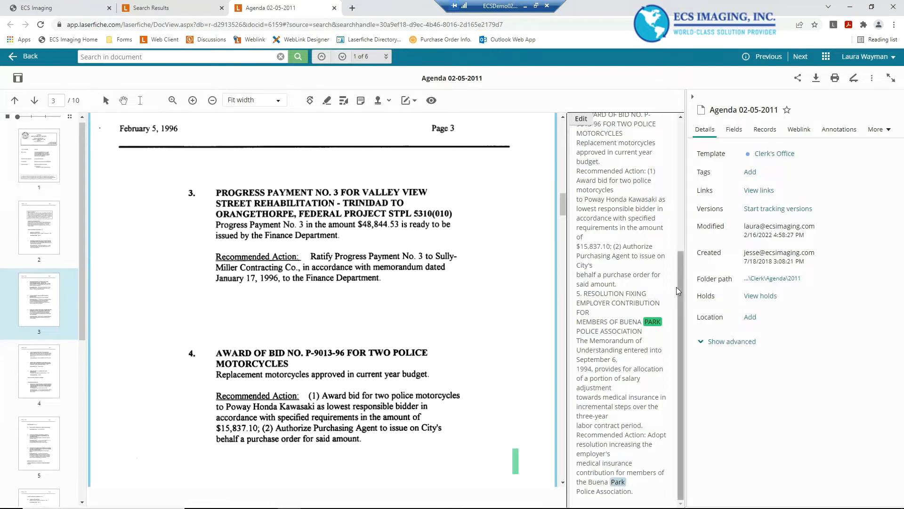
Examine the page's extracted text pane and its Edit option
{"action": "left_click", "coordinate": [678, 221]}
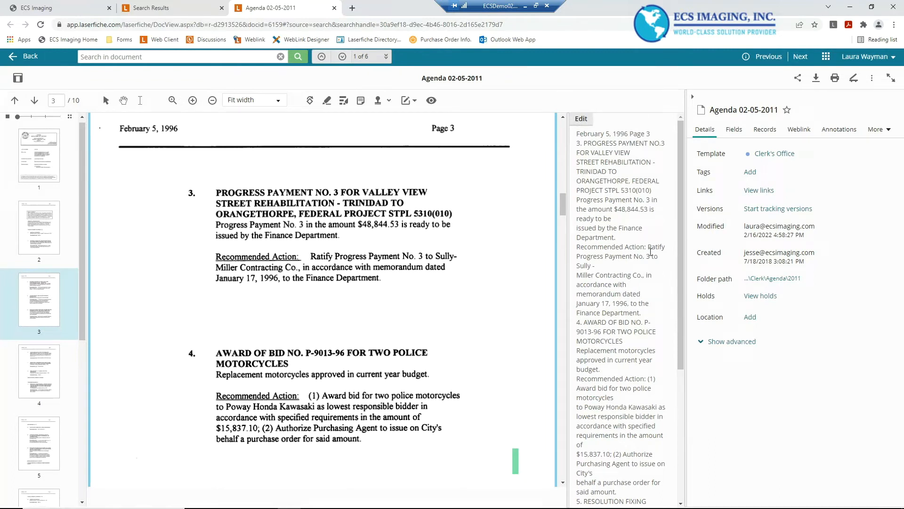
{"action": "left_click", "coordinate": [582, 120]}
{"action": "left_click", "coordinate": [583, 121]}
Show the in-document context hits for park and jump between the listed hit pages
{"action": "left_click", "coordinate": [386, 56]}
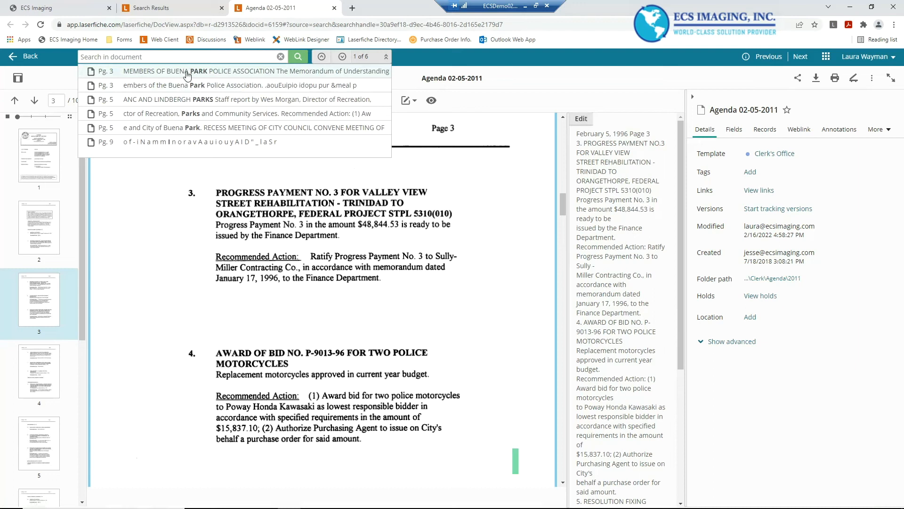
{"action": "left_click", "coordinate": [241, 101]}
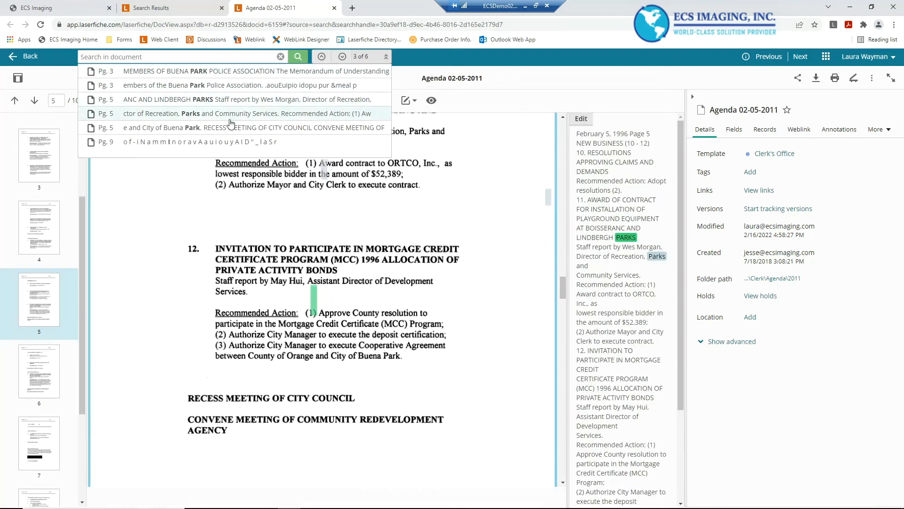
{"action": "left_click", "coordinate": [233, 120]}
{"action": "left_click", "coordinate": [230, 130]}
{"action": "left_click", "coordinate": [233, 114]}
{"action": "left_click", "coordinate": [235, 100]}
{"action": "left_click", "coordinate": [231, 71]}
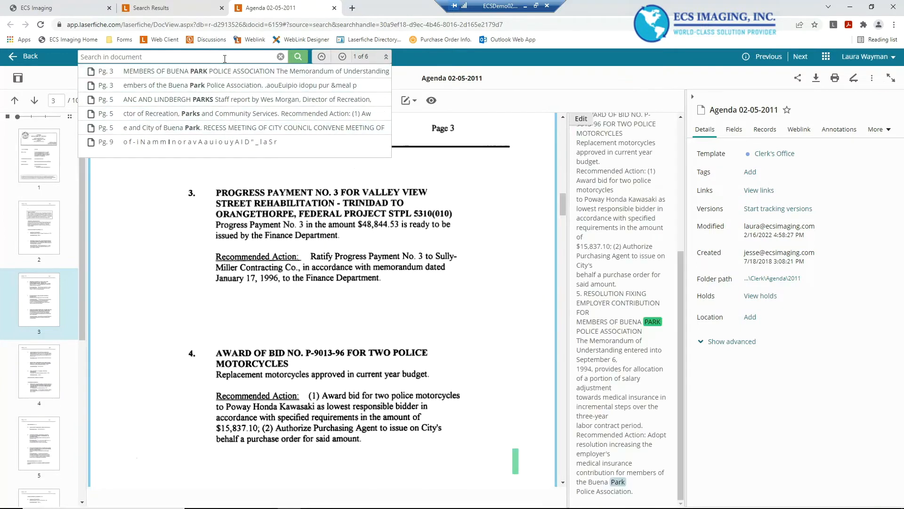
Search within the document for beach and jump to the page 7 hit
{"action": "left_click", "coordinate": [160, 60]}
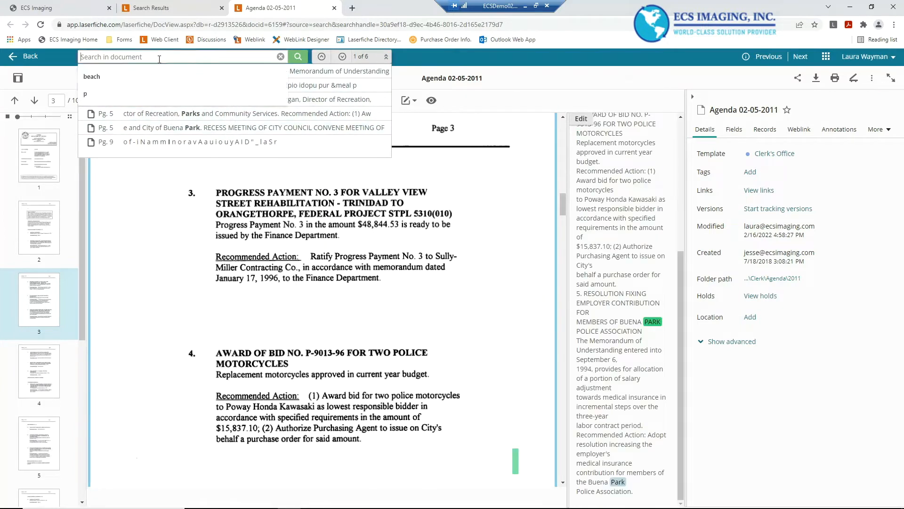
{"action": "left_click", "coordinate": [93, 77]}
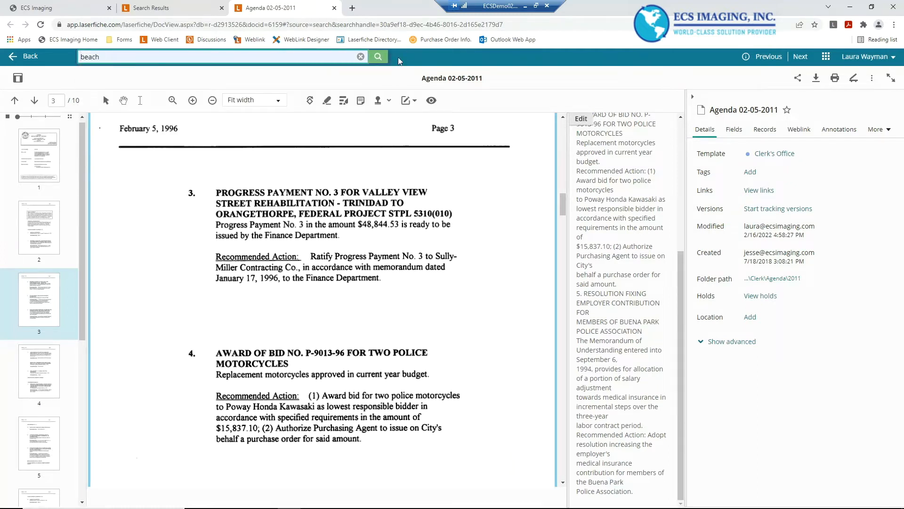
{"action": "left_click", "coordinate": [383, 56]}
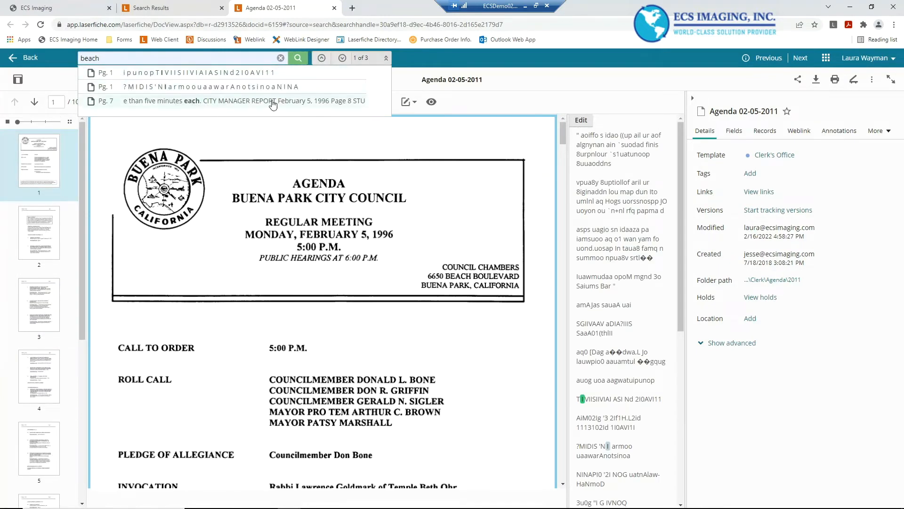
{"action": "left_click", "coordinate": [245, 103]}
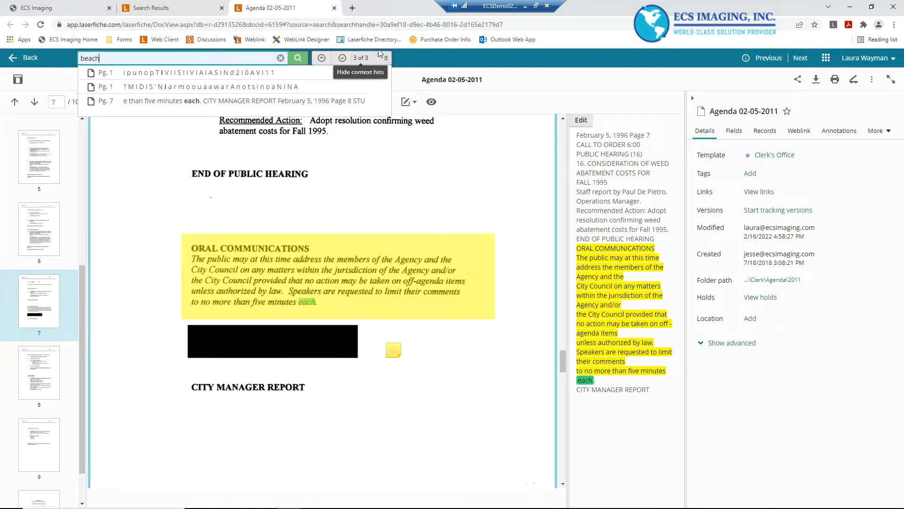
Hide the context hits list and open the sticky note on page 7 to read it
{"action": "left_click", "coordinate": [387, 60]}
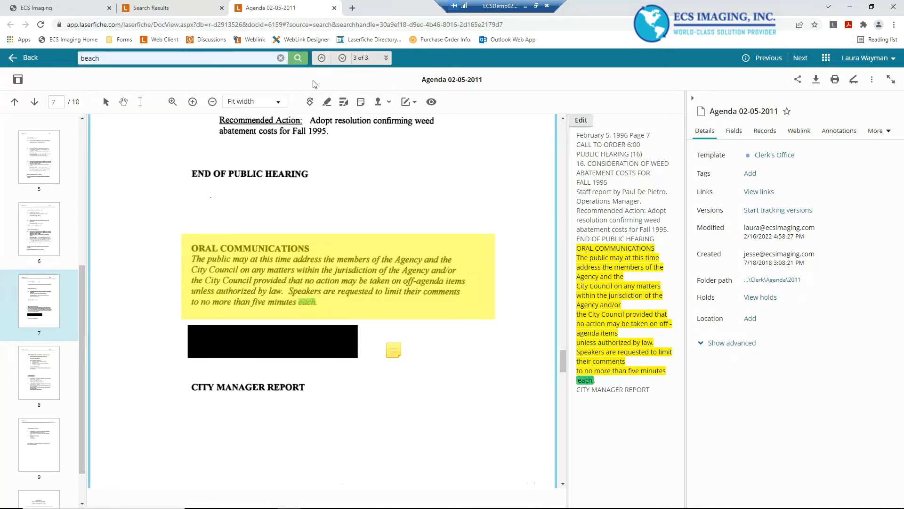
{"action": "left_click", "coordinate": [393, 353]}
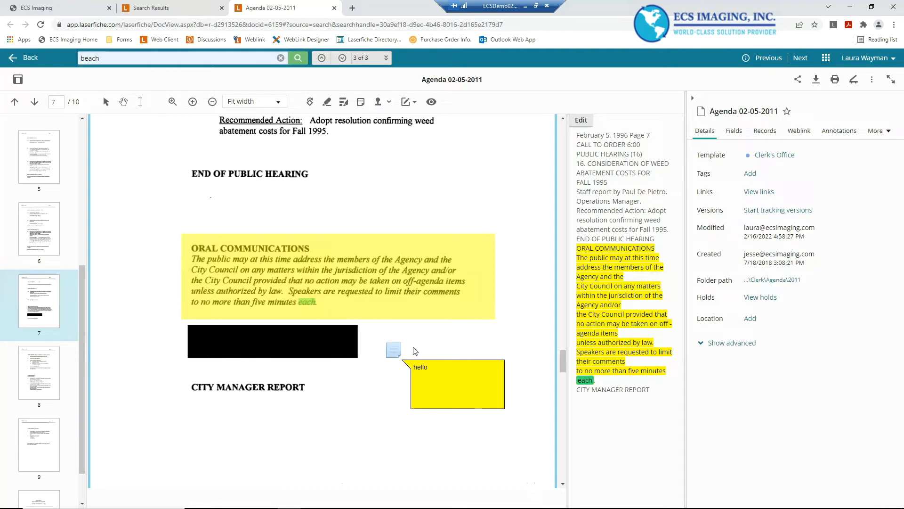
{"action": "left_click", "coordinate": [362, 206]}
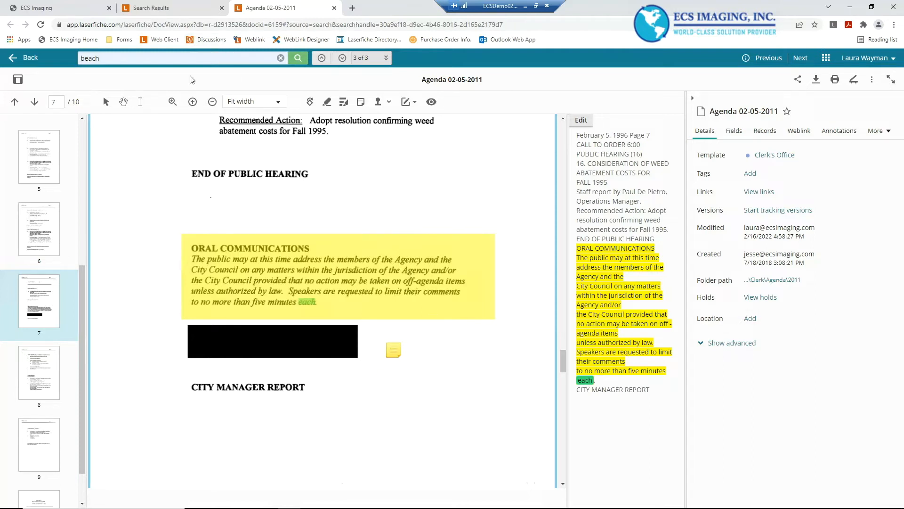
Return to the search results and add an Annotation filter to the search filters
{"action": "left_click", "coordinate": [179, 9]}
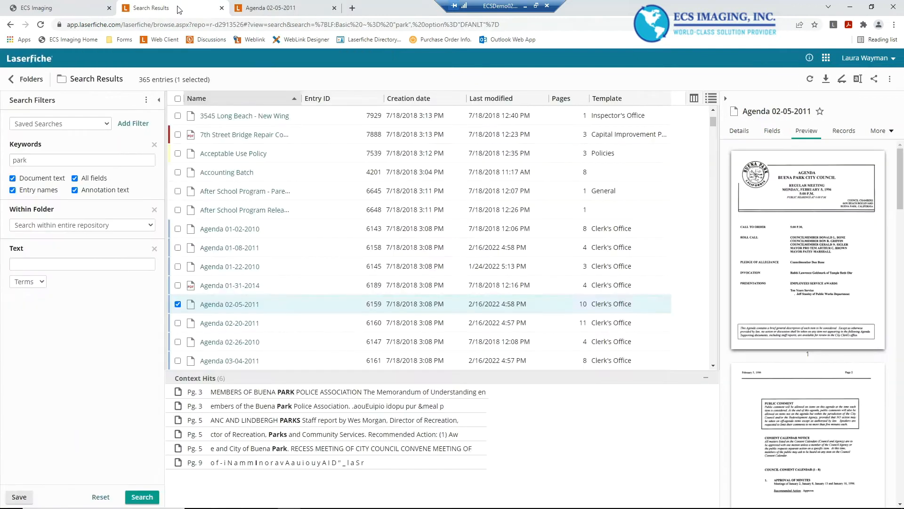
{"action": "left_click", "coordinate": [137, 127]}
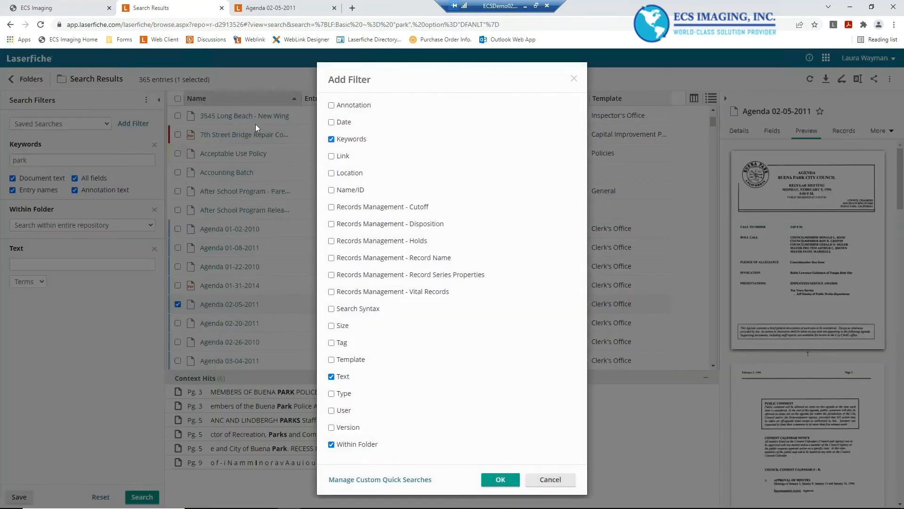
{"action": "left_click", "coordinate": [332, 105]}
{"action": "left_click", "coordinate": [500, 480]}
Search for annotations containing hello, with the park keyword cleared
{"action": "left_click", "coordinate": [30, 320]}
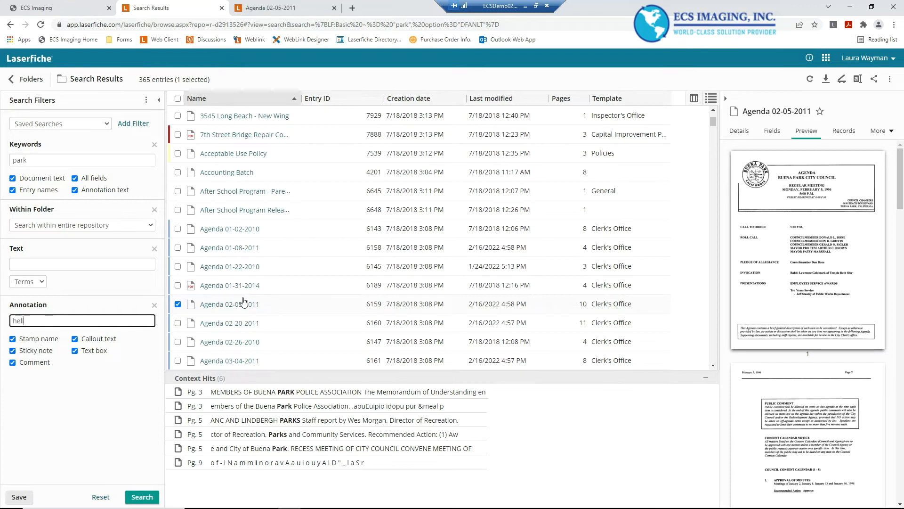
{"action": "double_click", "coordinate": [60, 159]}
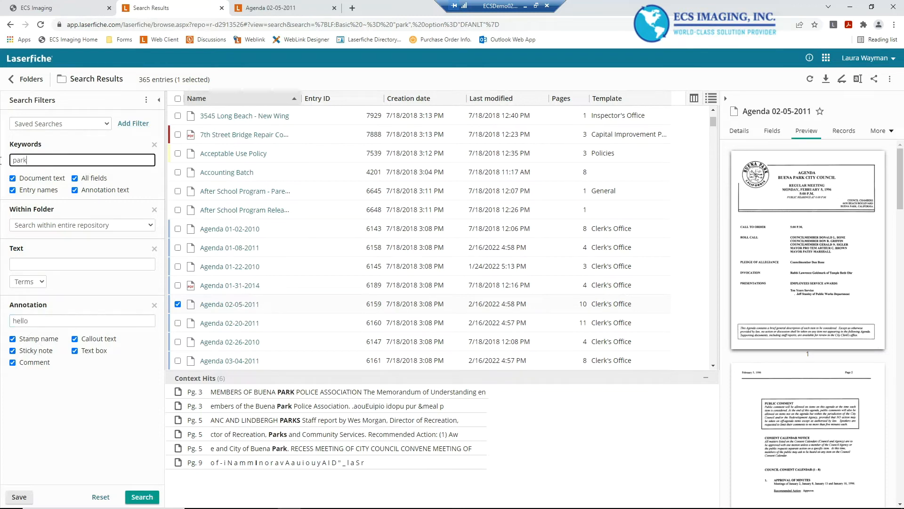
{"action": "key", "text": "BackSpace"}
{"action": "left_click", "coordinate": [145, 498]}
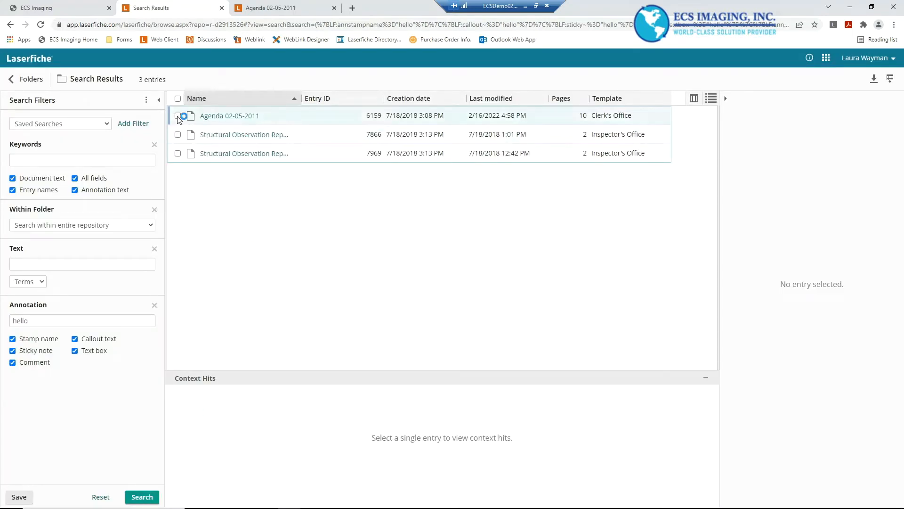
Select each matching entry in turn to view its annotation context hits
{"action": "left_click", "coordinate": [178, 135]}
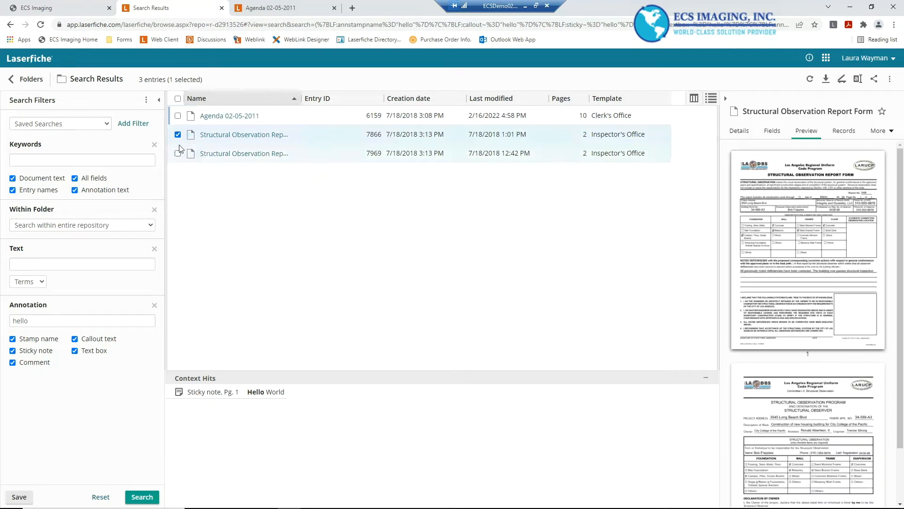
{"action": "left_click", "coordinate": [178, 154]}
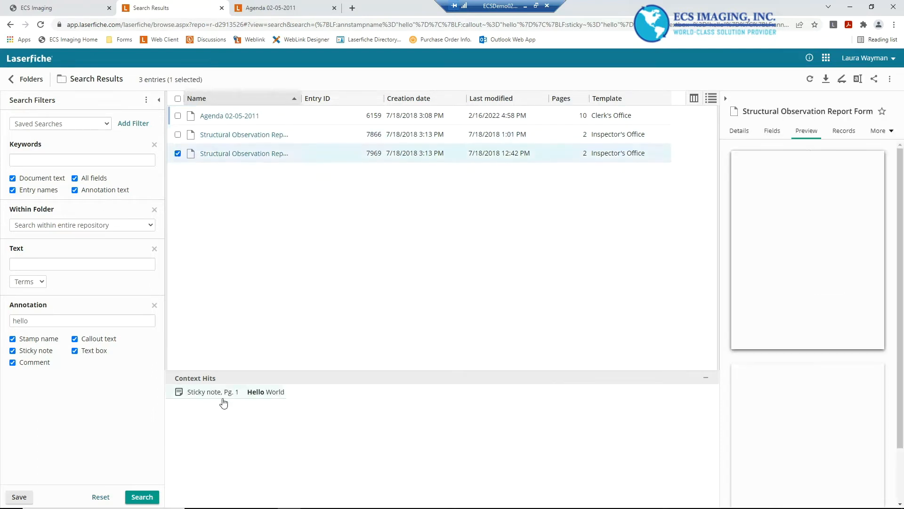
{"action": "left_click", "coordinate": [178, 153]}
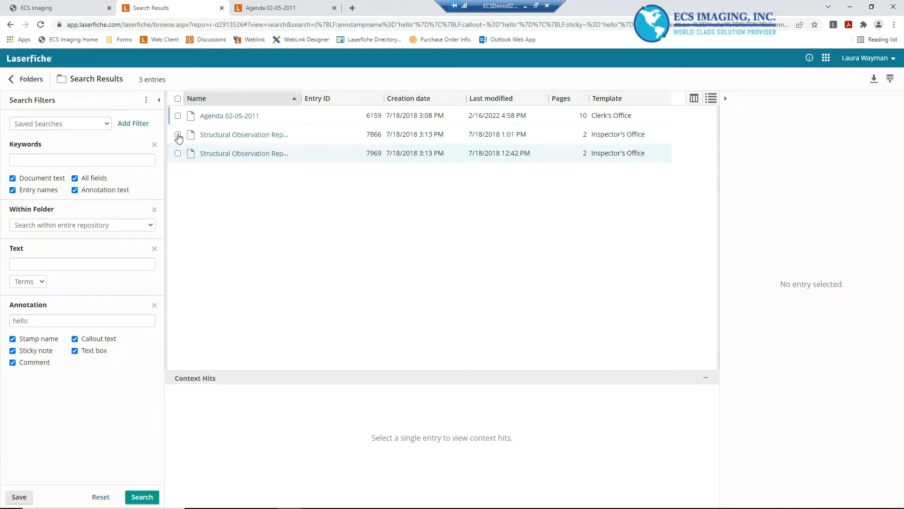
{"action": "left_click", "coordinate": [178, 116]}
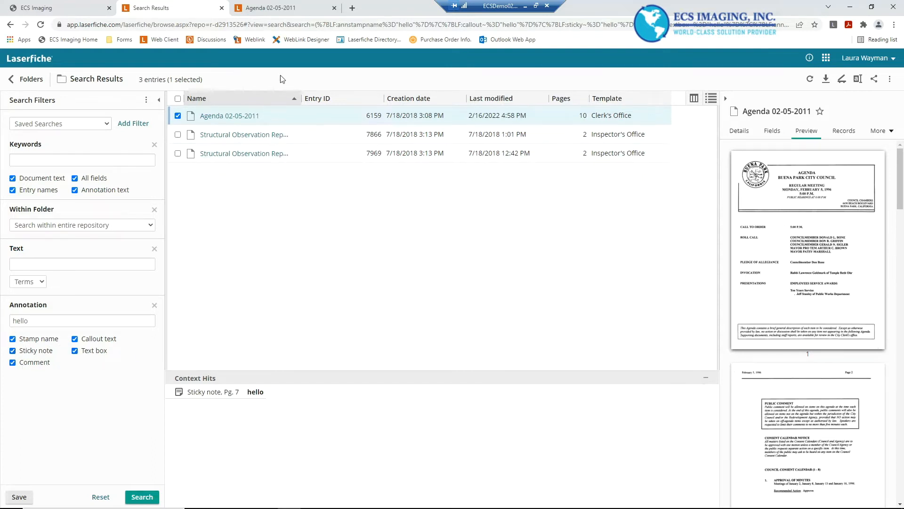
Return to the Agenda 02-05-2011 viewer and go to page 1
{"action": "left_click", "coordinate": [275, 10]}
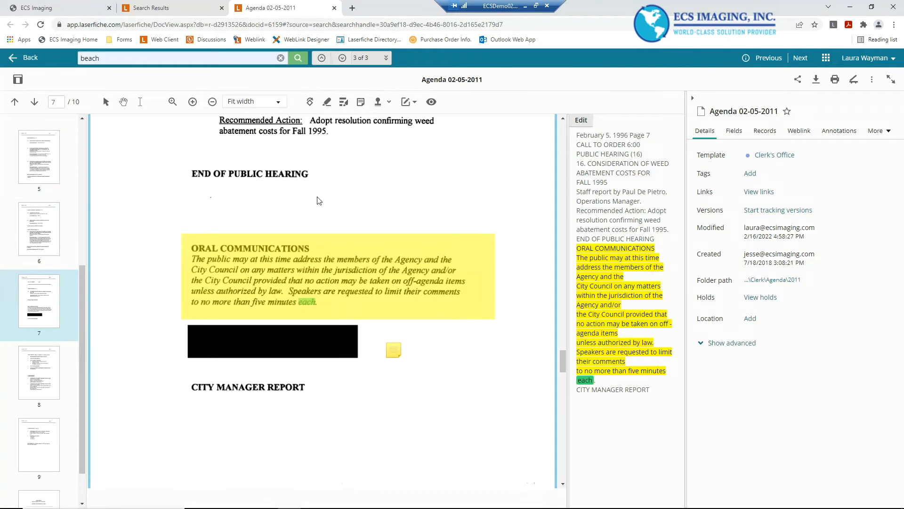
{"action": "scroll", "coordinate": [67, 185], "scroll_direction": "up", "scroll_amount": 6}
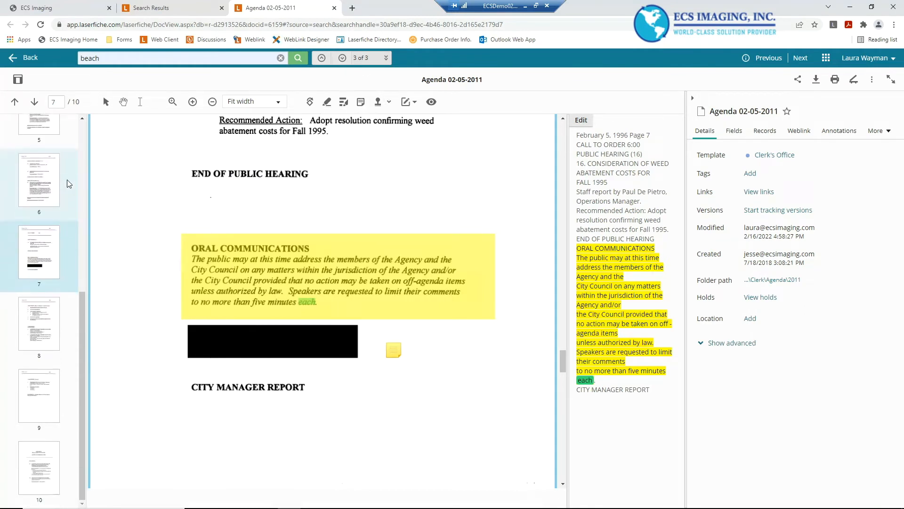
{"action": "left_click", "coordinate": [43, 158]}
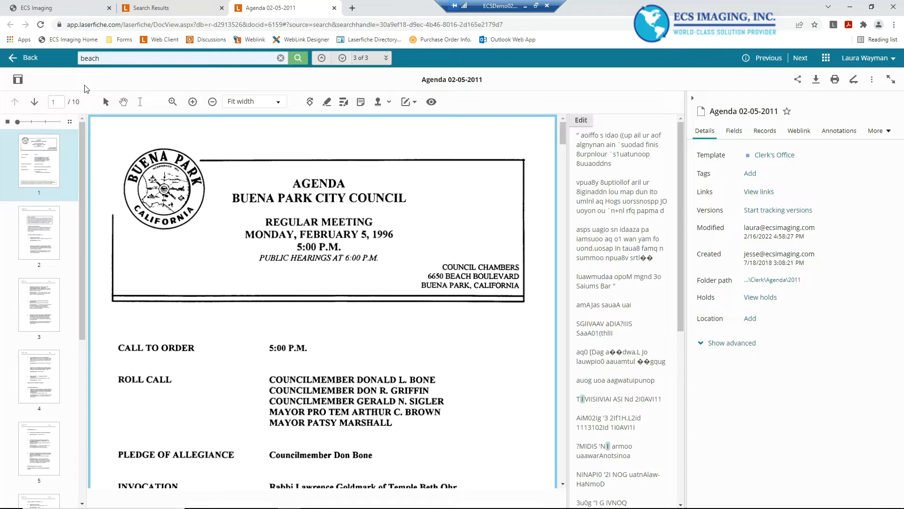
Toggle the viewer panes so the extracted text pane is hidden and thumbnails remain
{"action": "left_click", "coordinate": [21, 84]}
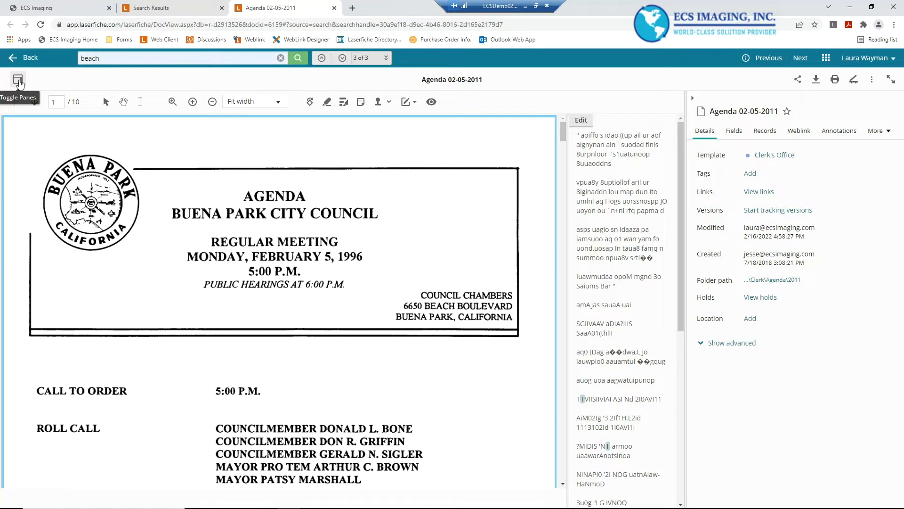
{"action": "left_click", "coordinate": [19, 83]}
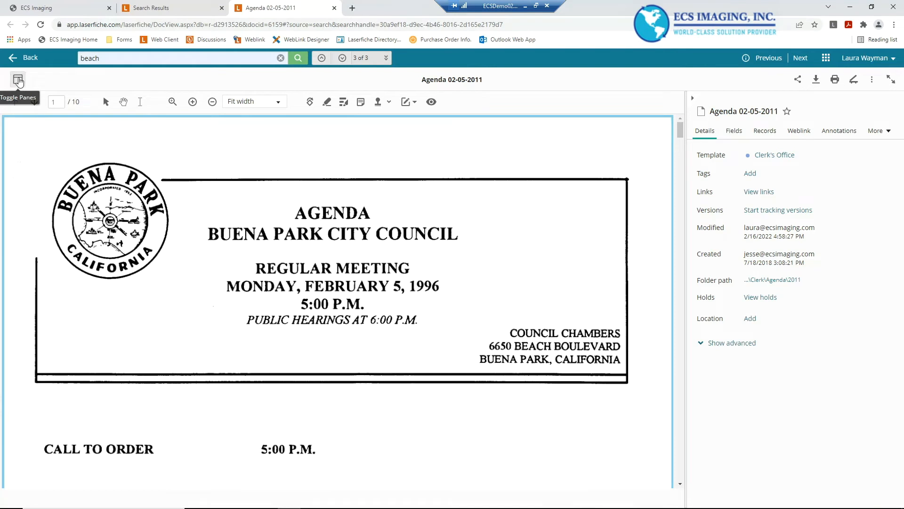
{"action": "left_click", "coordinate": [18, 82]}
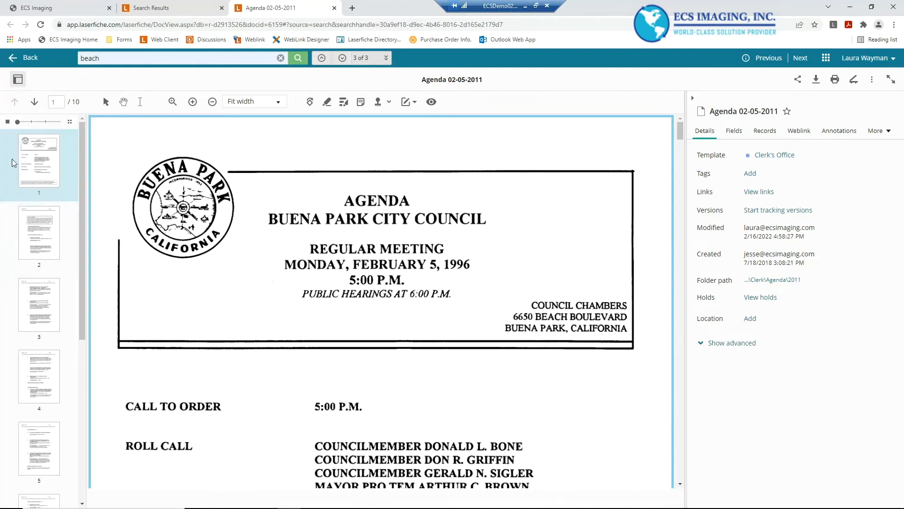
Browse the pages in an enlarged thumbnail grid using arrow keys, then restore the thumbnail size
{"action": "left_click_drag", "start_coordinate": [18, 122], "coordinate": [61, 123]}
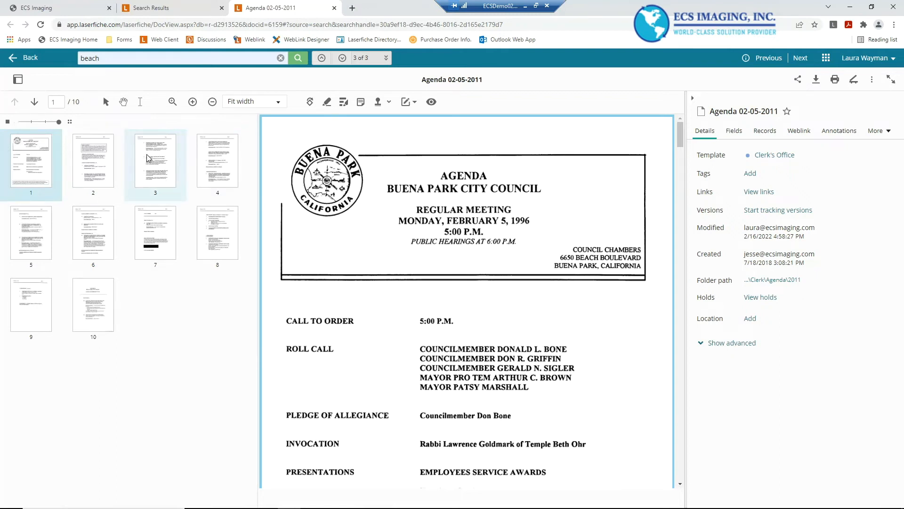
{"action": "key", "text": "Right"}
{"action": "key", "text": "Right"}
{"action": "key", "text": "Right"}
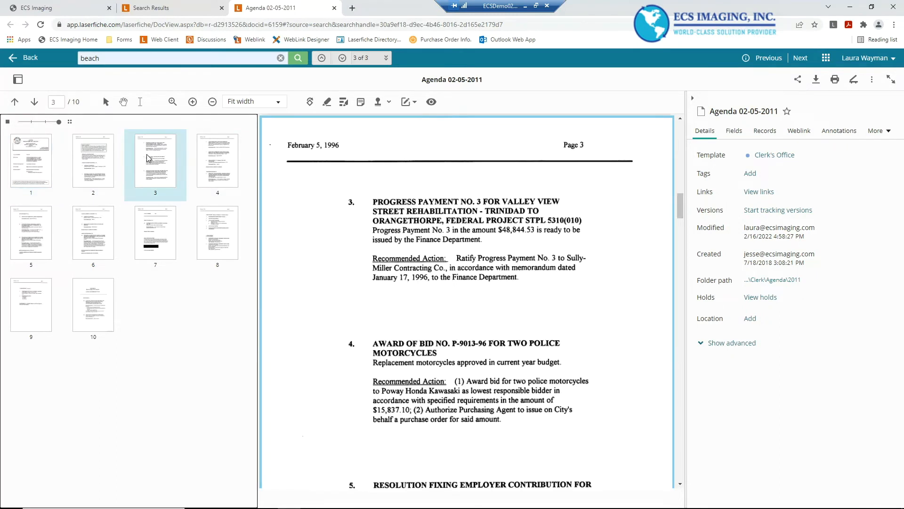
{"action": "key", "text": "Left"}
{"action": "key", "text": "Left"}
{"action": "key", "text": "Left"}
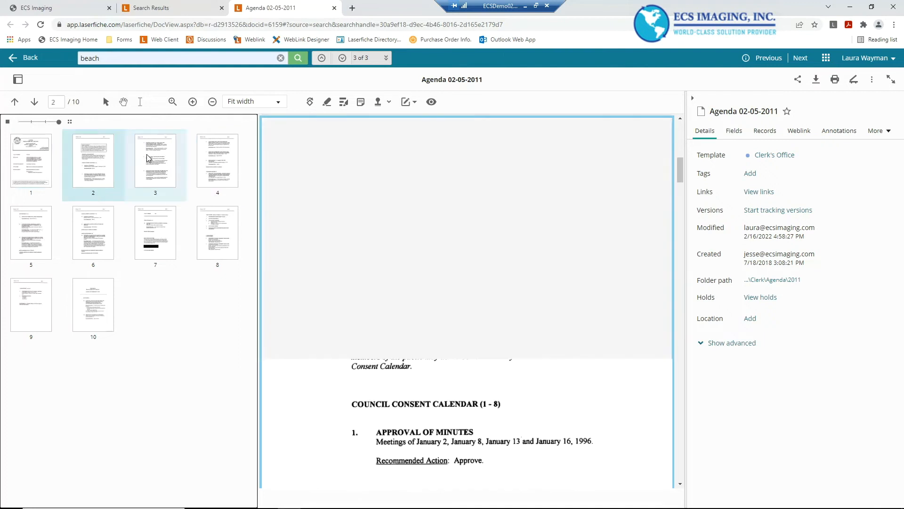
{"action": "key", "text": "Down"}
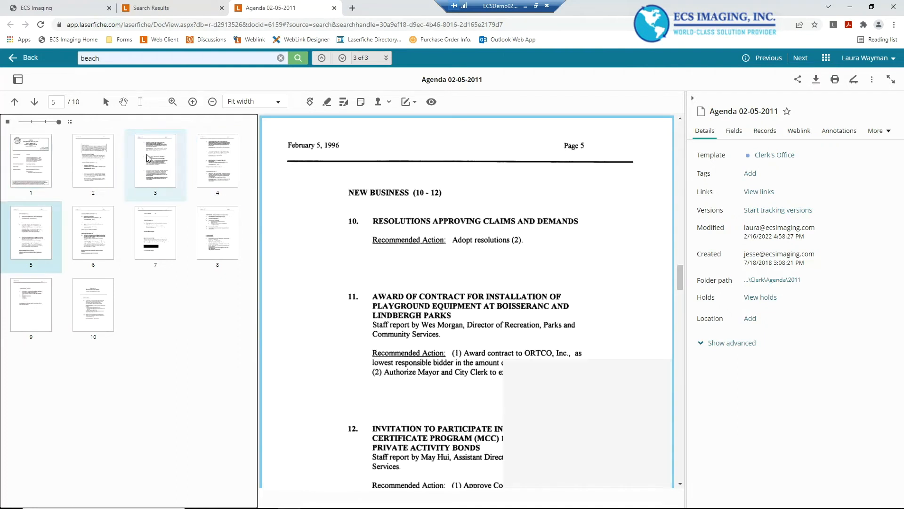
{"action": "key", "text": "Right"}
{"action": "key", "text": "Right"}
{"action": "key", "text": "Right"}
{"action": "key", "text": "Left"}
{"action": "key", "text": "Left"}
{"action": "key", "text": "Left"}
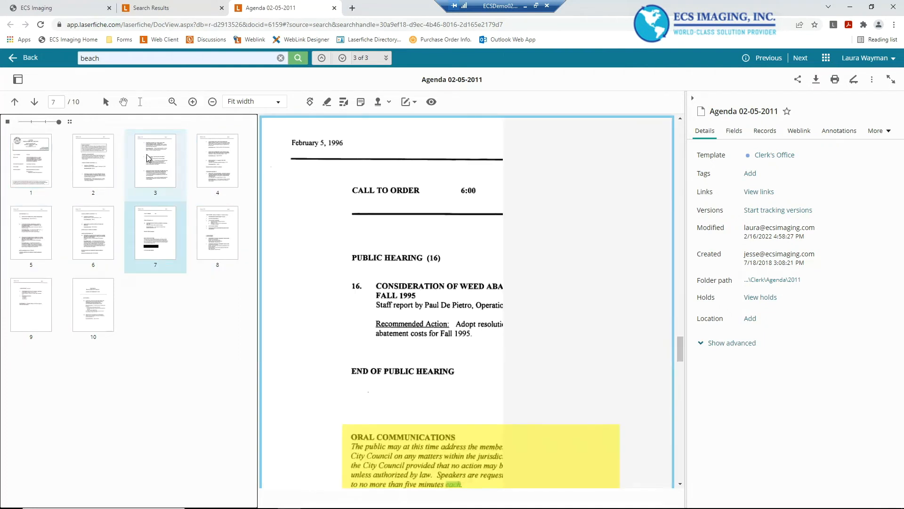
{"action": "key", "text": "Up"}
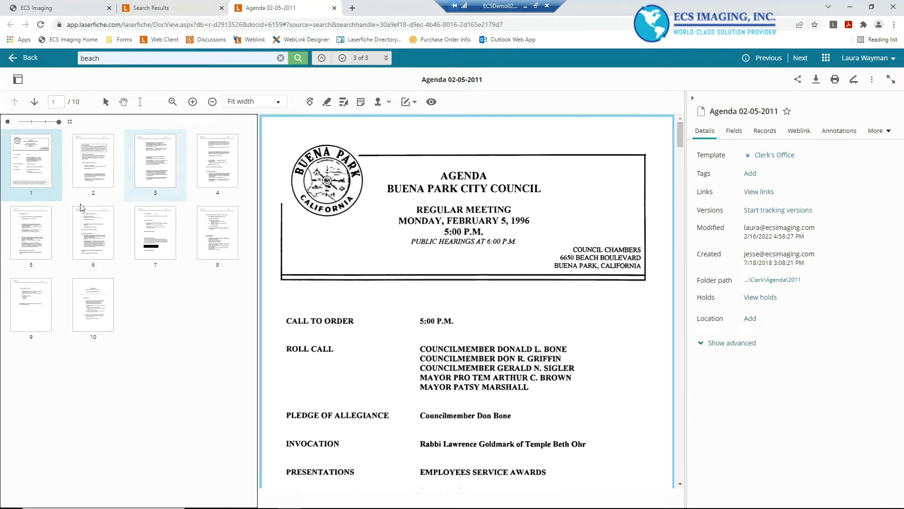
{"action": "left_click_drag", "start_coordinate": [52, 121], "coordinate": [21, 122]}
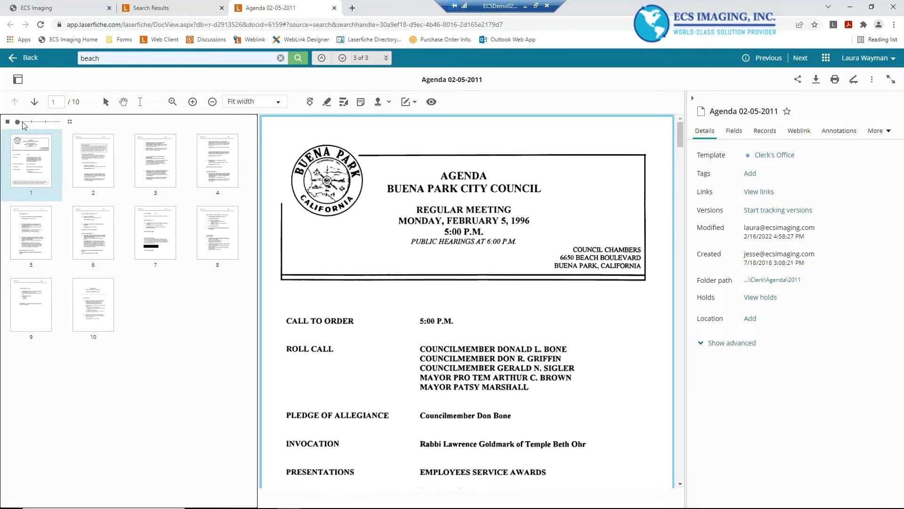
Jump to page 5 by its page number and step back one page
{"action": "left_click", "coordinate": [61, 102]}
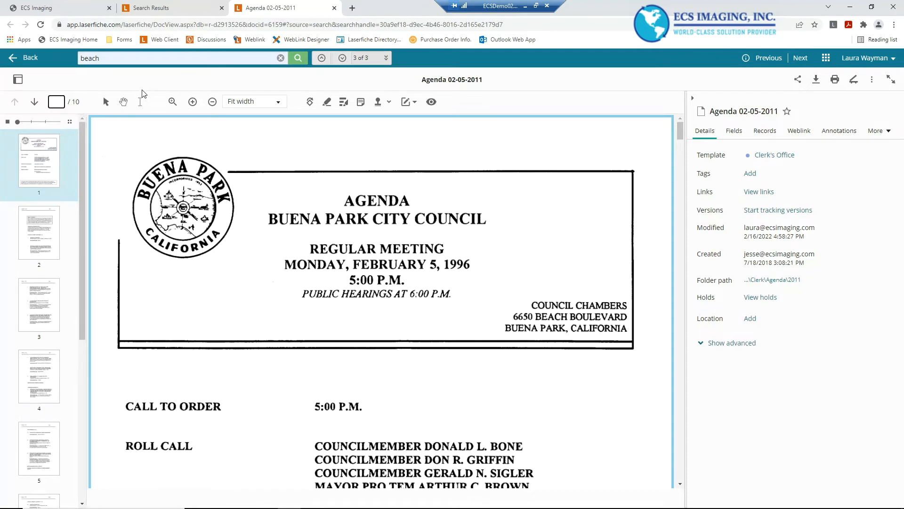
{"action": "type", "text": "5"}
{"action": "key", "text": "Return"}
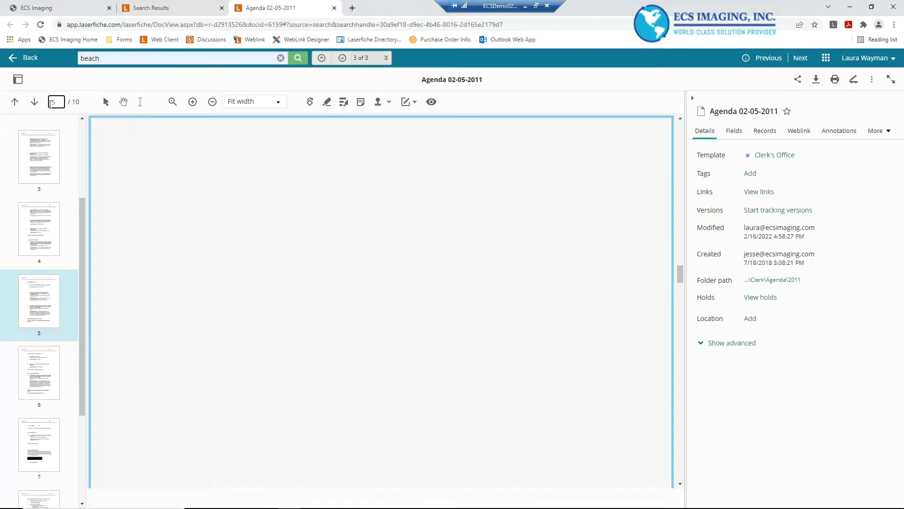
{"action": "left_click", "coordinate": [14, 102]}
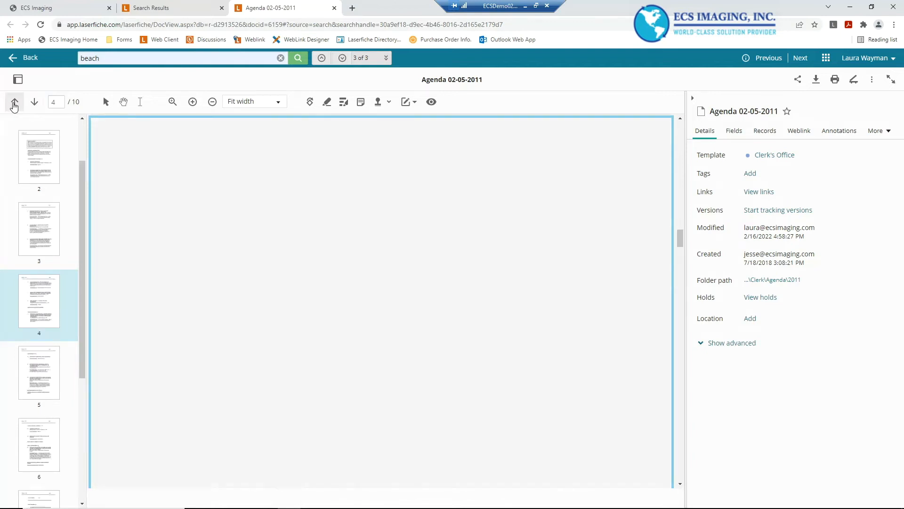
Step between pages with the previous and next page controls, then return to page 1 from its thumbnail
{"action": "left_click", "coordinate": [15, 103]}
{"action": "left_click", "coordinate": [33, 102]}
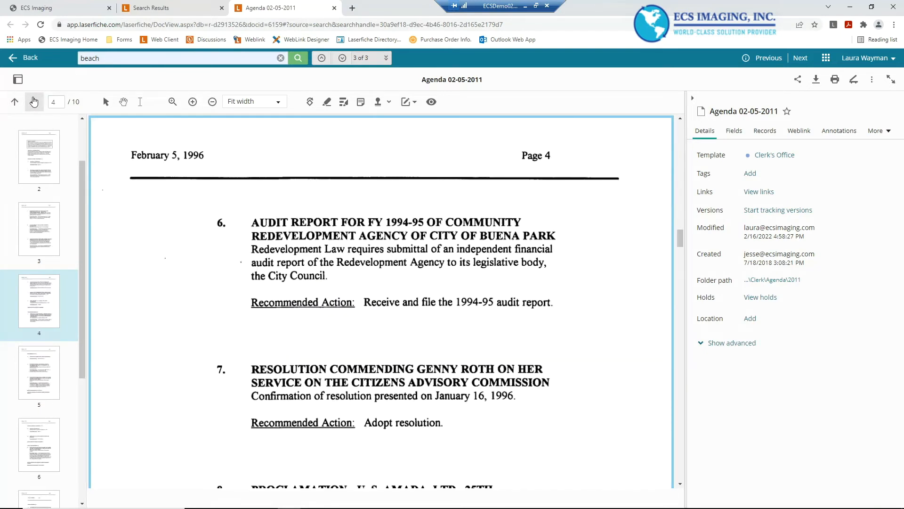
{"action": "left_click", "coordinate": [33, 102]}
{"action": "scroll", "coordinate": [42, 164], "scroll_direction": "up", "scroll_amount": 2}
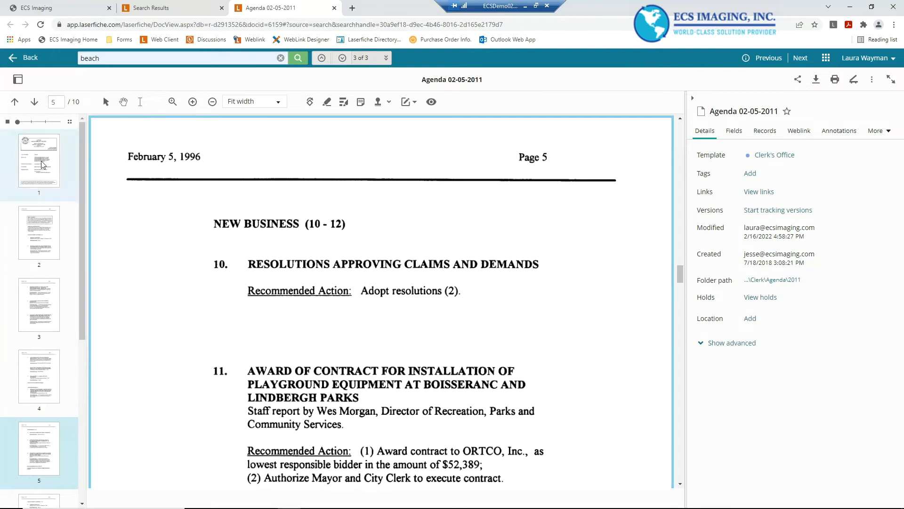
{"action": "left_click", "coordinate": [43, 164]}
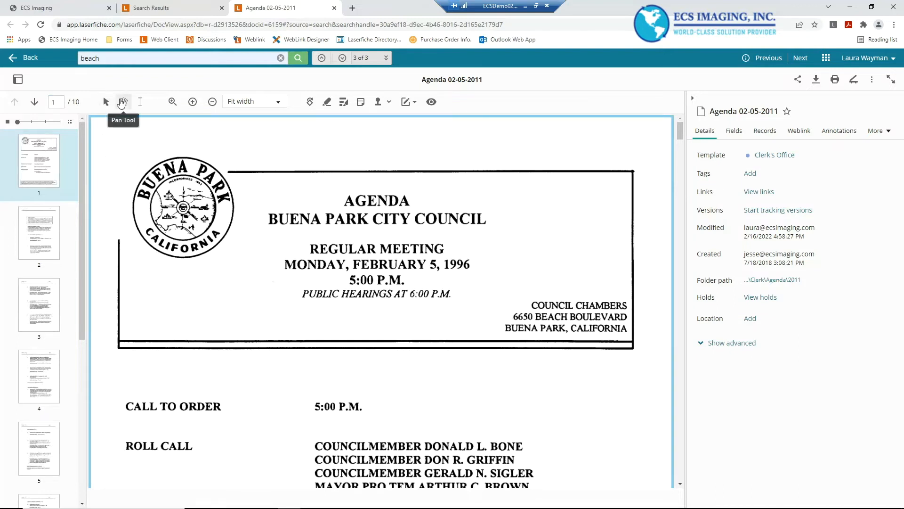
Move around page 1 with the Pan tool, then try selecting text in the title with the text tool
{"action": "left_click", "coordinate": [123, 104]}
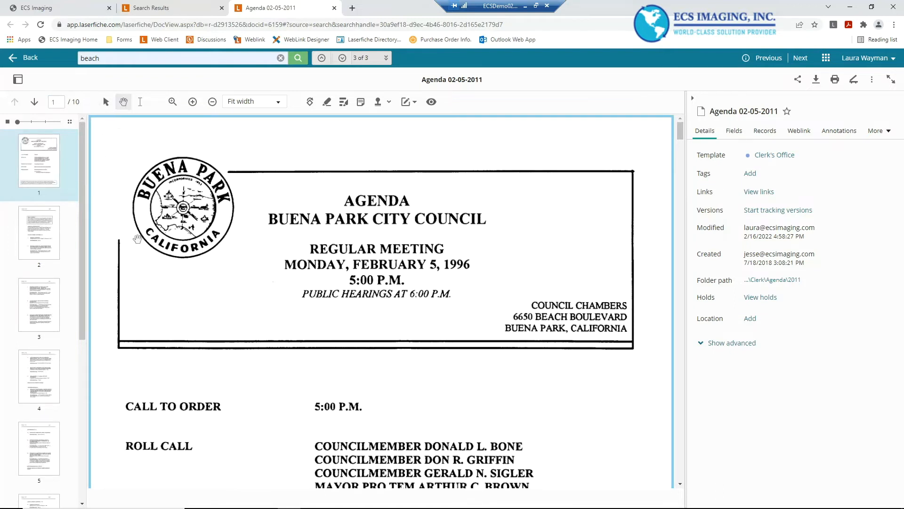
{"action": "left_click_drag", "start_coordinate": [150, 312], "coordinate": [150, 155]}
{"action": "left_click_drag", "start_coordinate": [141, 408], "coordinate": [163, 436]}
{"action": "left_click_drag", "start_coordinate": [151, 193], "coordinate": [141, 364]}
{"action": "left_click", "coordinate": [140, 103]}
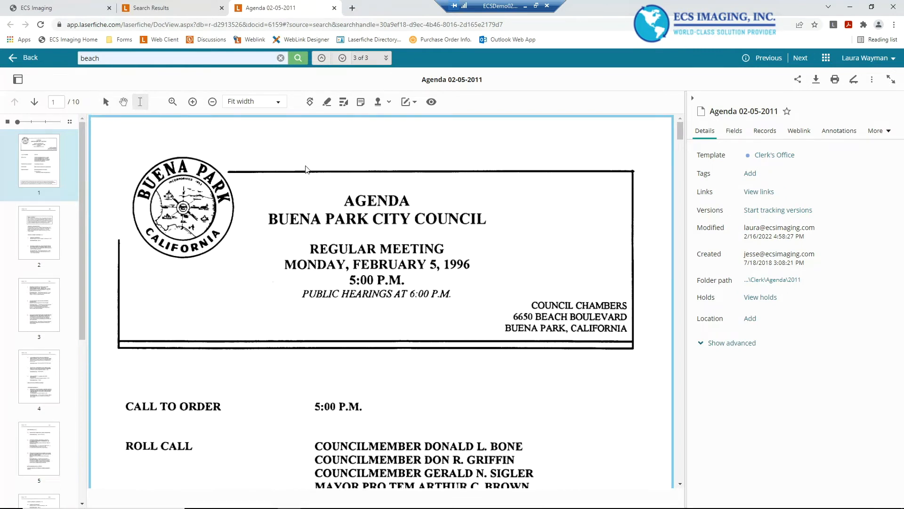
{"action": "left_click", "coordinate": [413, 210]}
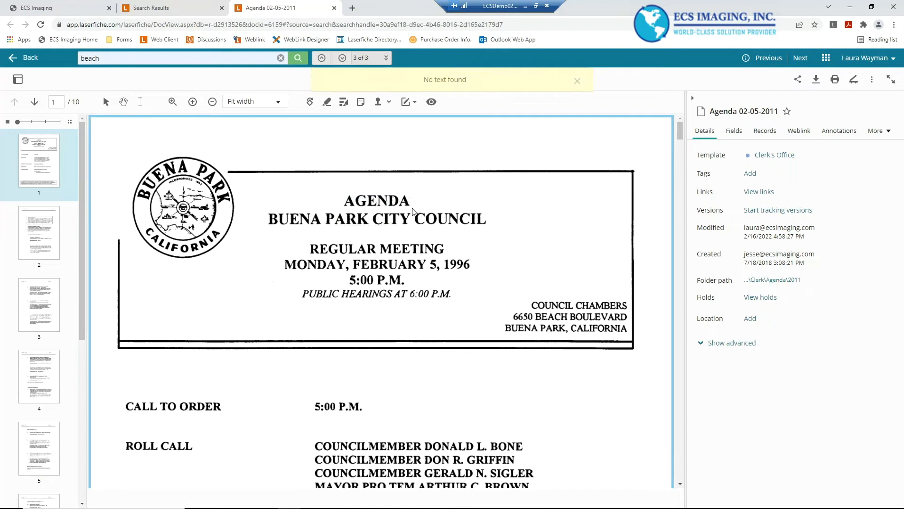
Zoom the page out and back in with the zoom controls
{"action": "left_click", "coordinate": [172, 101]}
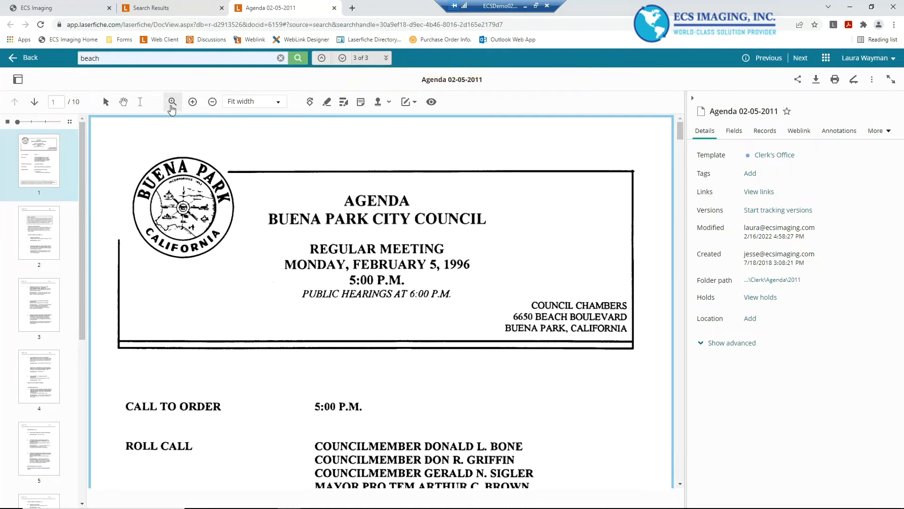
{"action": "left_click", "coordinate": [212, 103]}
{"action": "left_click", "coordinate": [191, 103]}
Switch the page display to two columns, then back to one column
{"action": "left_click", "coordinate": [254, 101]}
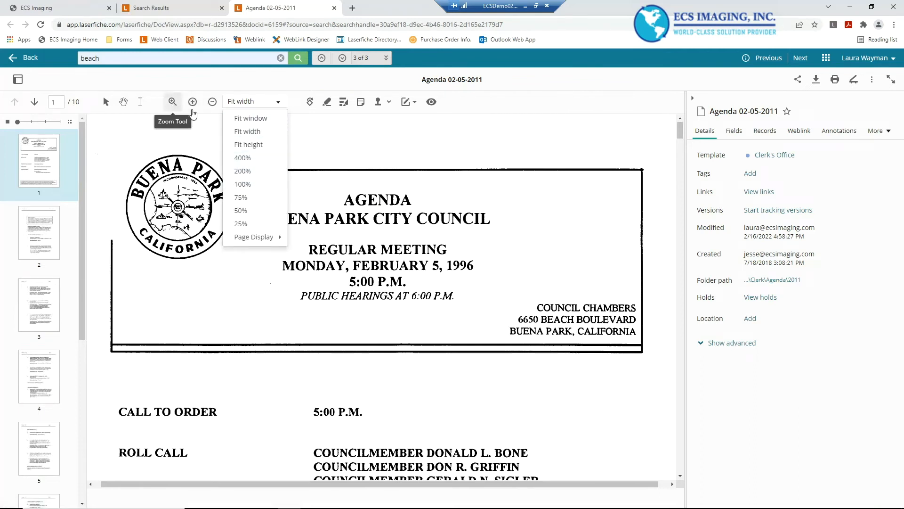
{"action": "mouse_move", "coordinate": [264, 237]}
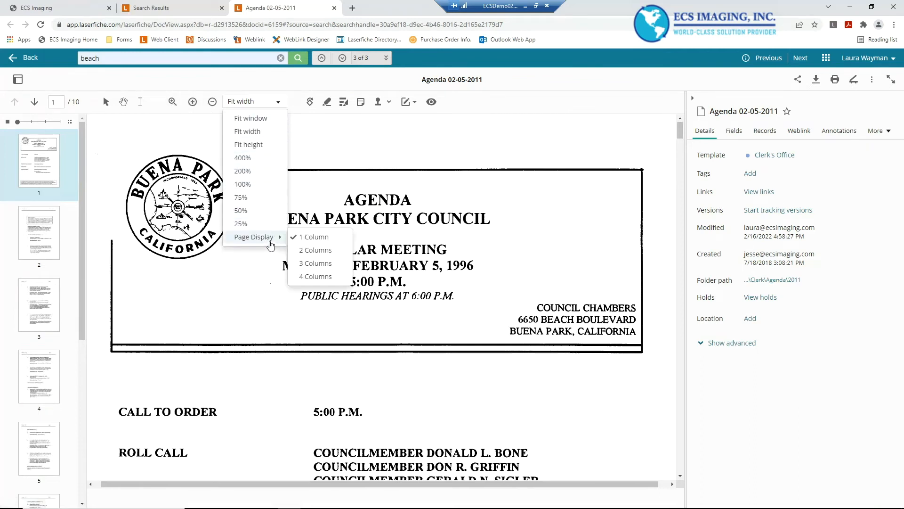
{"action": "mouse_move", "coordinate": [281, 236]}
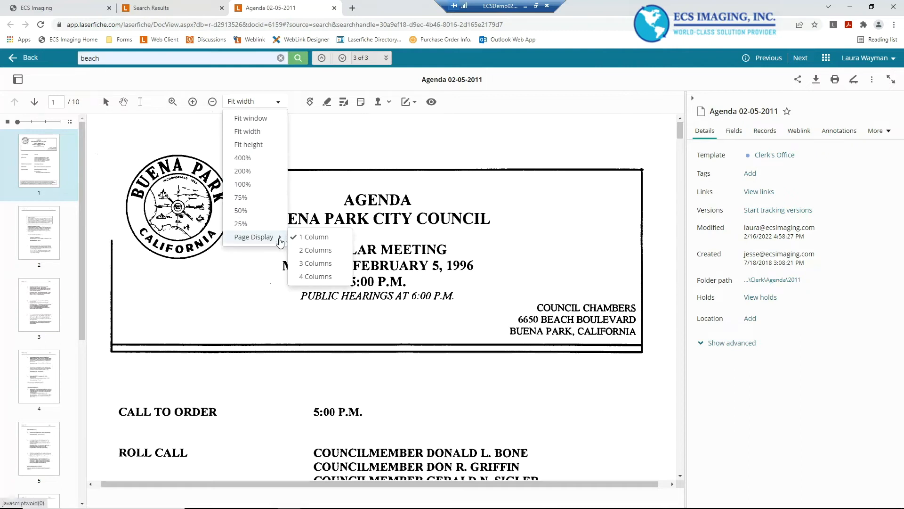
{"action": "left_click", "coordinate": [314, 249]}
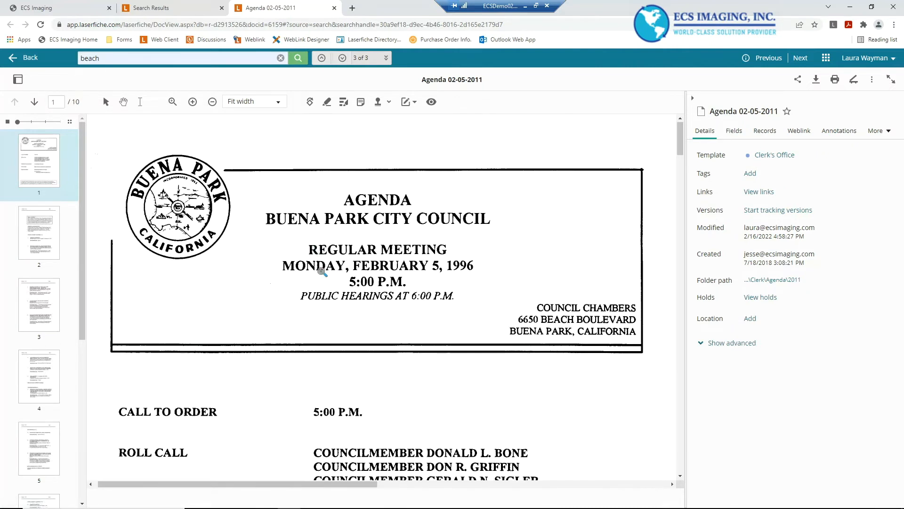
{"action": "left_click", "coordinate": [262, 111]}
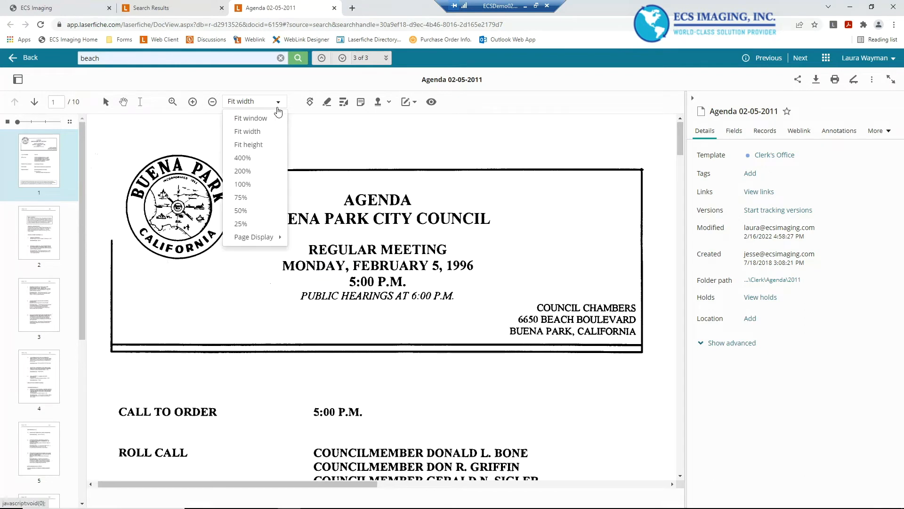
{"action": "mouse_move", "coordinate": [257, 239]}
{"action": "left_click", "coordinate": [301, 238]}
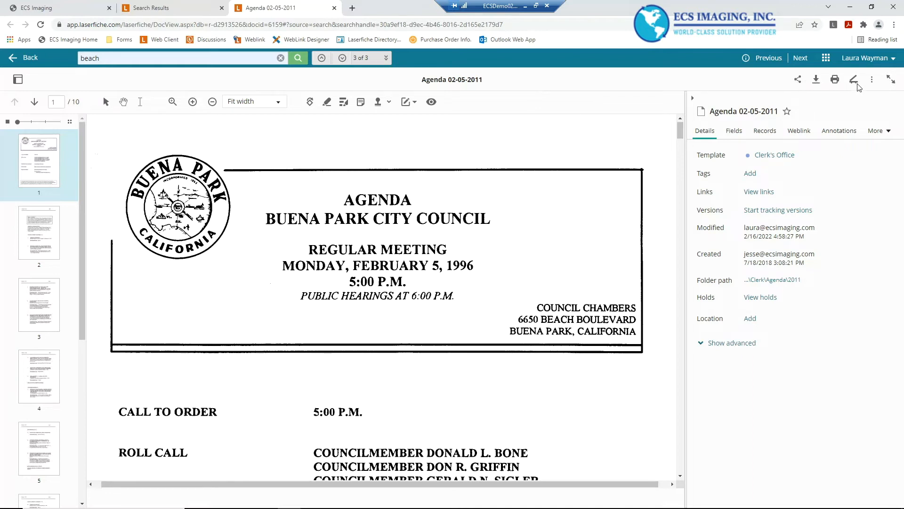
Review the document options menu, then enter and exit full-screen view
{"action": "left_click", "coordinate": [873, 82]}
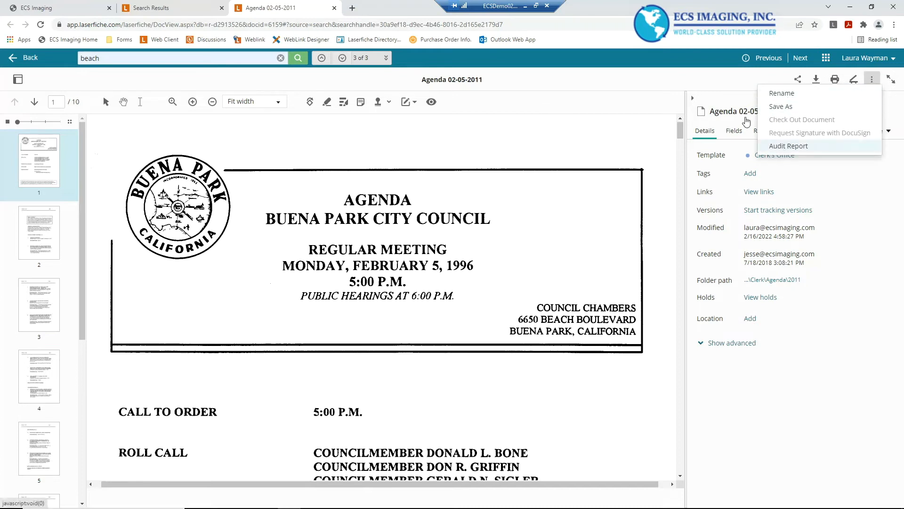
{"action": "left_click", "coordinate": [700, 87]}
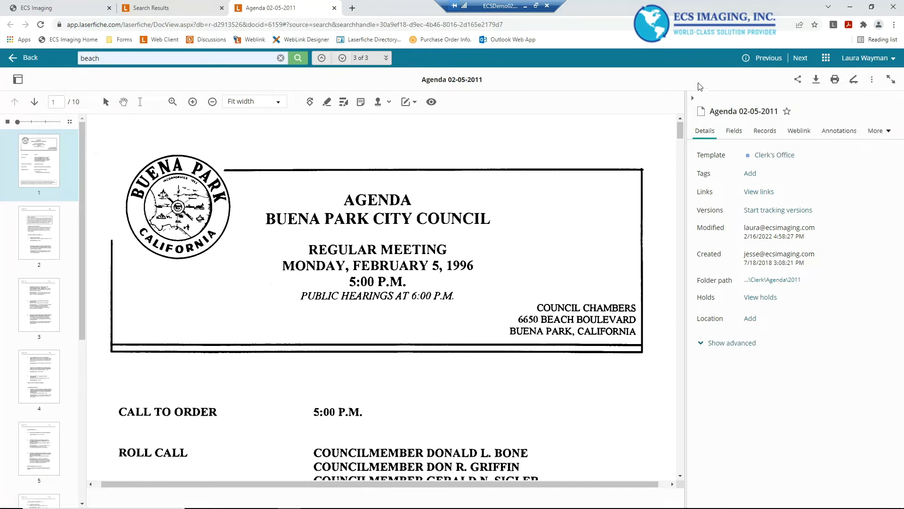
{"action": "left_click", "coordinate": [891, 81]}
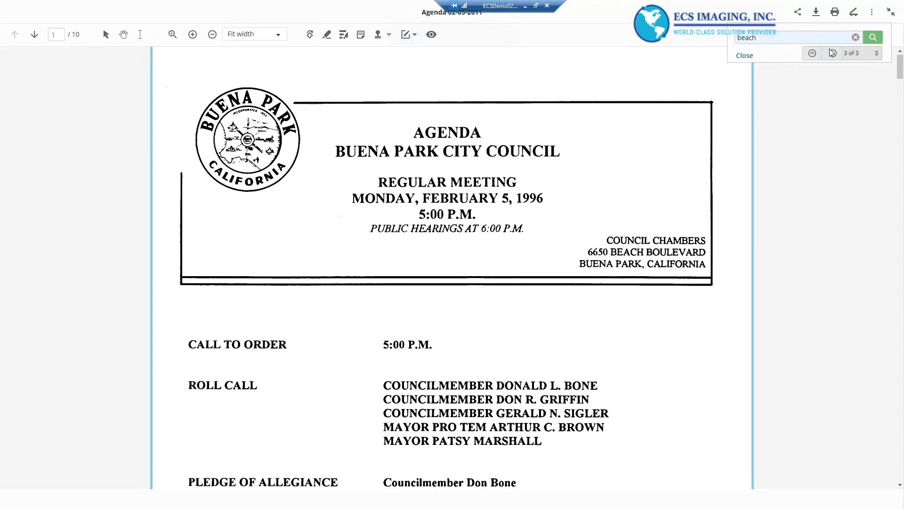
{"action": "left_click", "coordinate": [810, 38]}
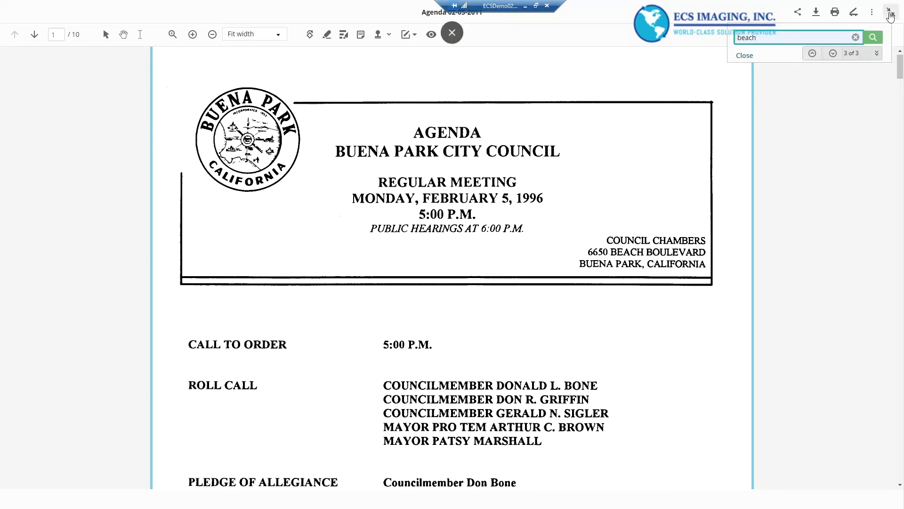
{"action": "left_click", "coordinate": [890, 14]}
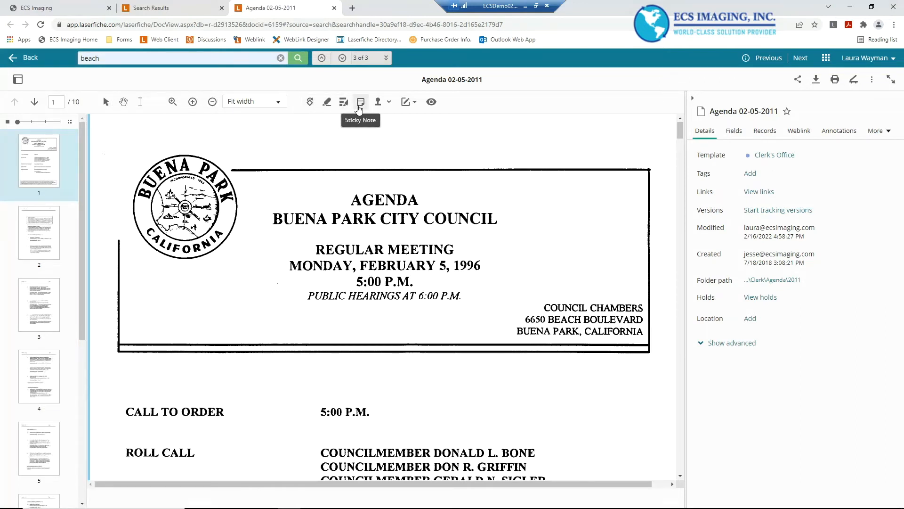
Browse the stamp and annotation menus, opening and cancelling the Add Image dialog
{"action": "left_click", "coordinate": [389, 105]}
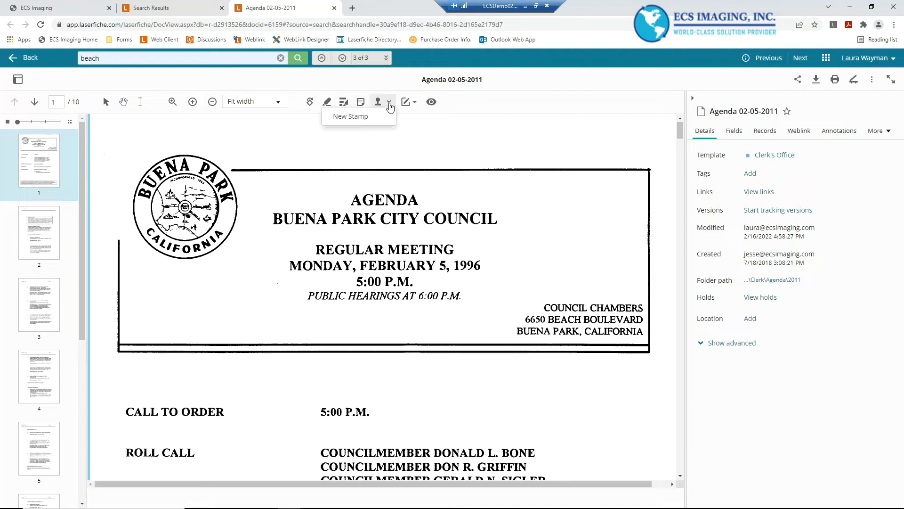
{"action": "left_click", "coordinate": [415, 104]}
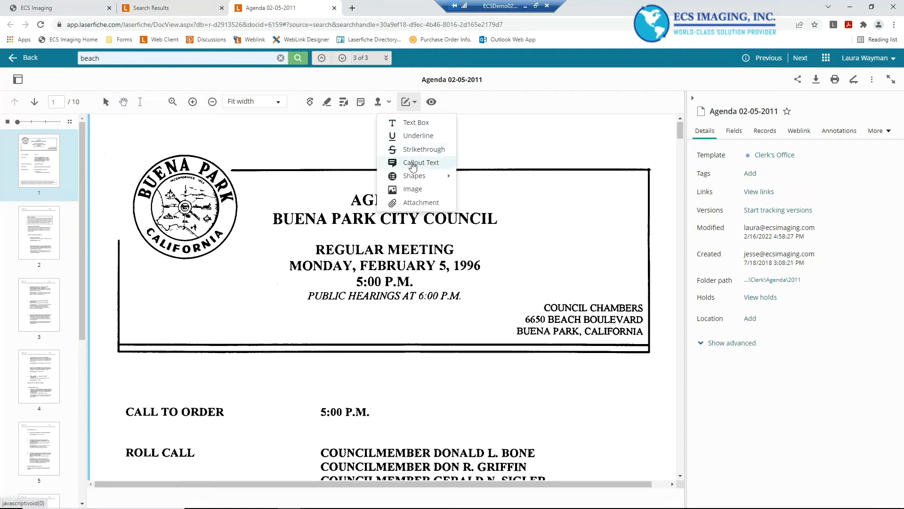
{"action": "right_click", "coordinate": [412, 179]}
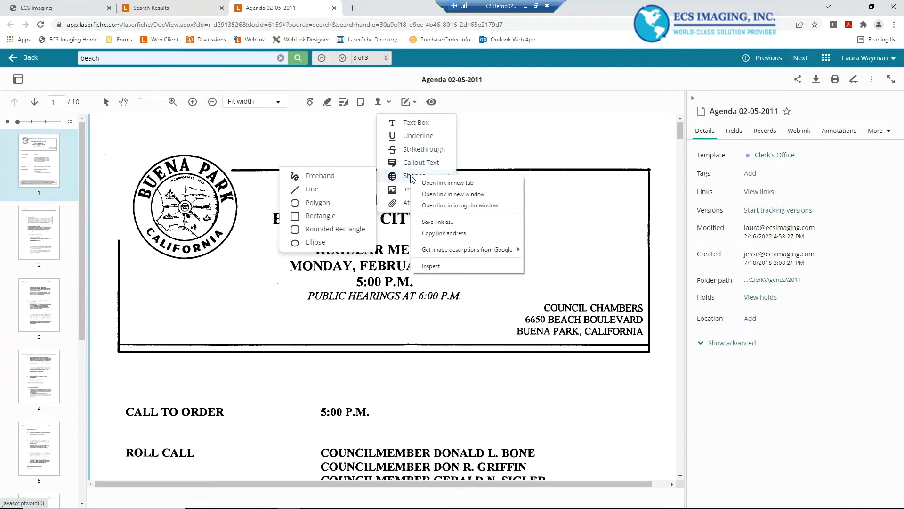
{"action": "left_click", "coordinate": [391, 188]}
{"action": "left_click", "coordinate": [391, 188]}
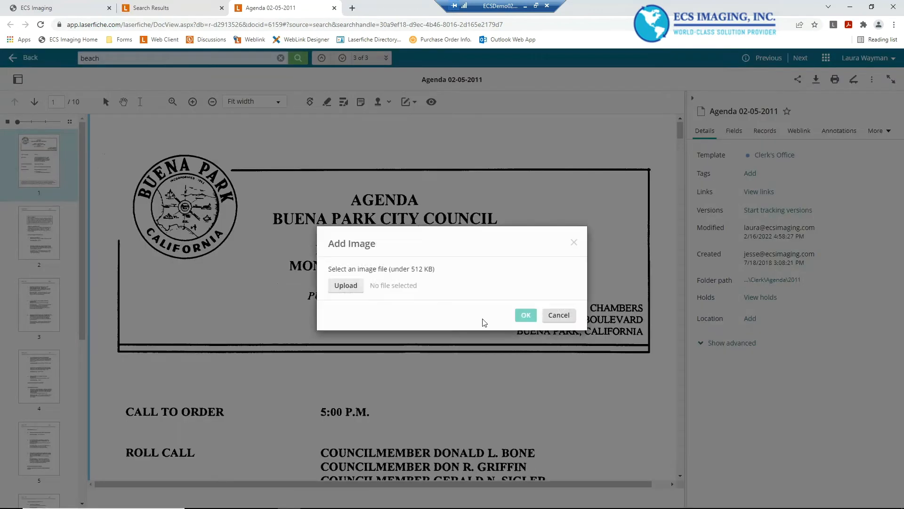
{"action": "left_click", "coordinate": [560, 315]}
{"action": "left_click", "coordinate": [389, 103]}
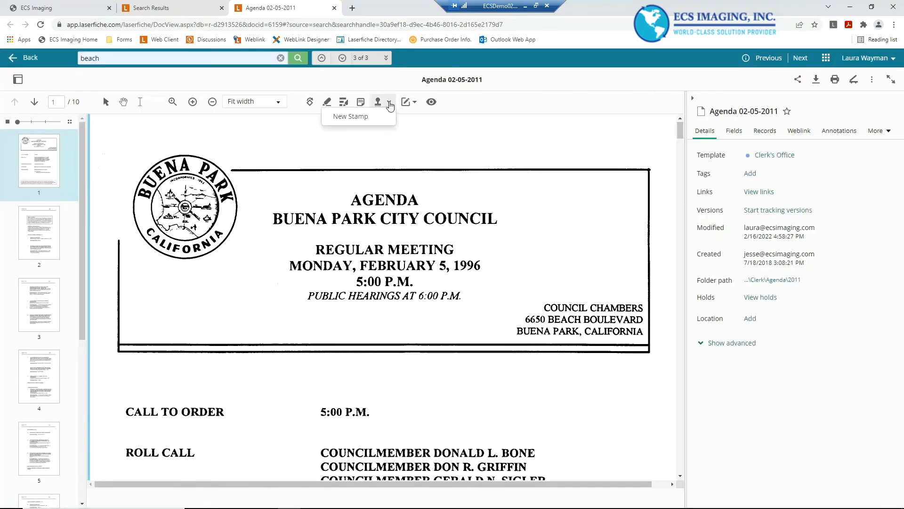
{"action": "left_click", "coordinate": [409, 103]}
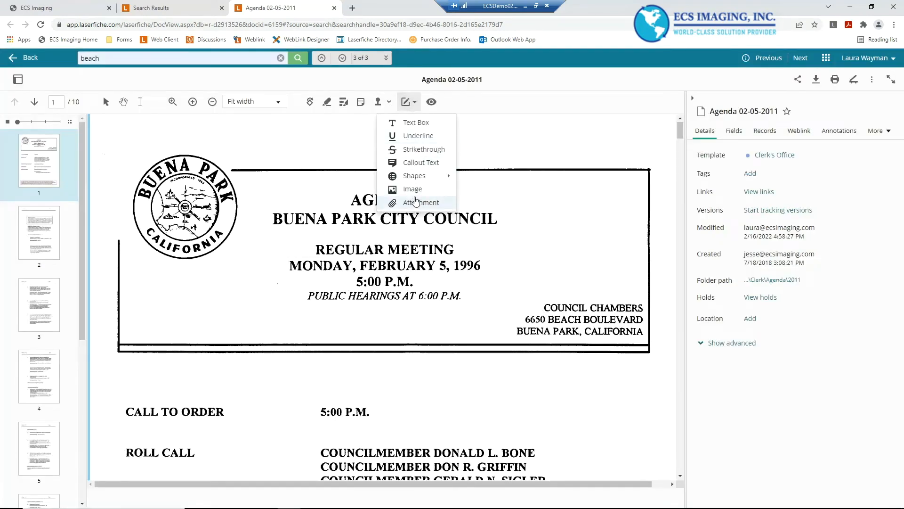
{"action": "left_click", "coordinate": [519, 141]}
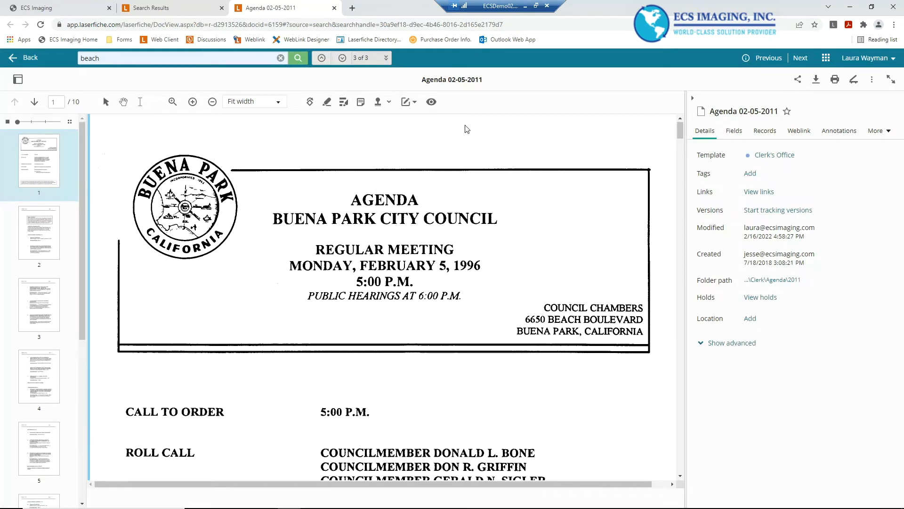
Hide annotations and scroll through page 7 to view the redacted area without markup
{"action": "left_click", "coordinate": [433, 105]}
{"action": "left_click", "coordinate": [432, 104]}
{"action": "scroll", "coordinate": [46, 277], "scroll_direction": "down", "scroll_amount": 3}
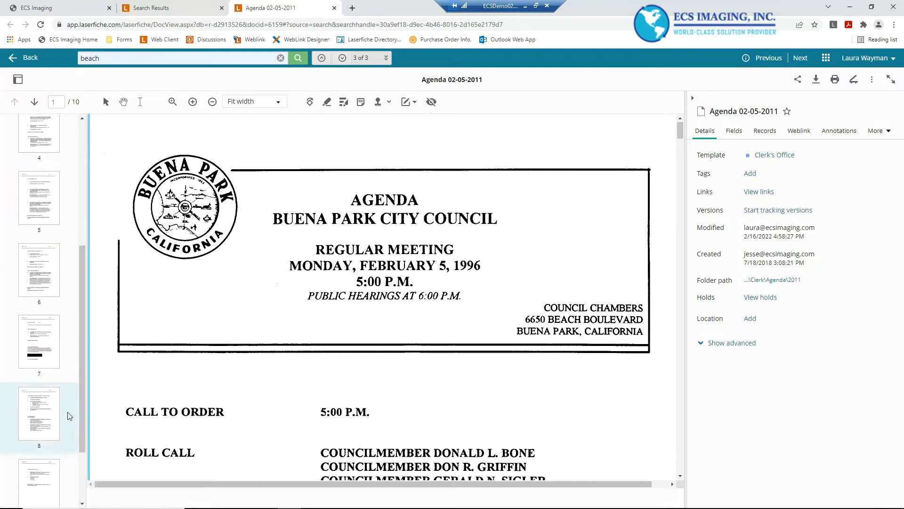
{"action": "left_click", "coordinate": [40, 434]}
{"action": "scroll", "coordinate": [386, 297], "scroll_direction": "down", "scroll_amount": 10}
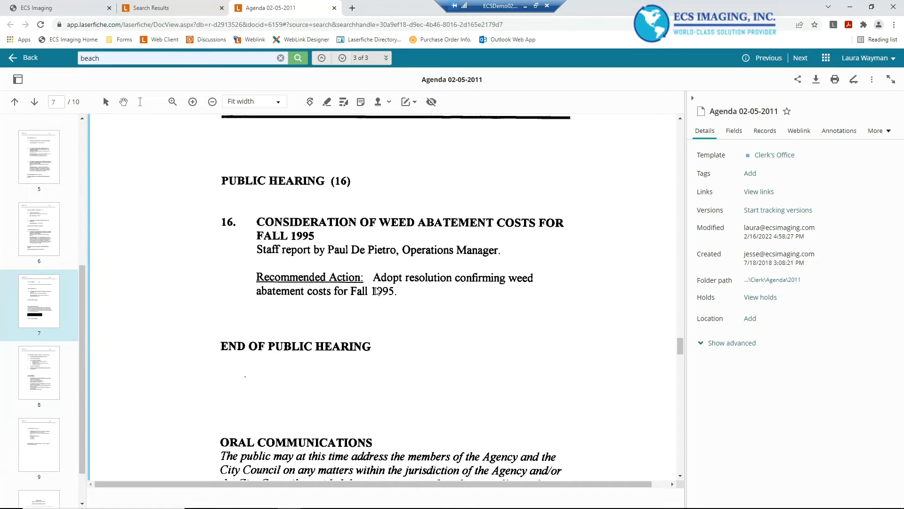
{"action": "left_click", "coordinate": [431, 102]}
{"action": "left_click", "coordinate": [431, 102]}
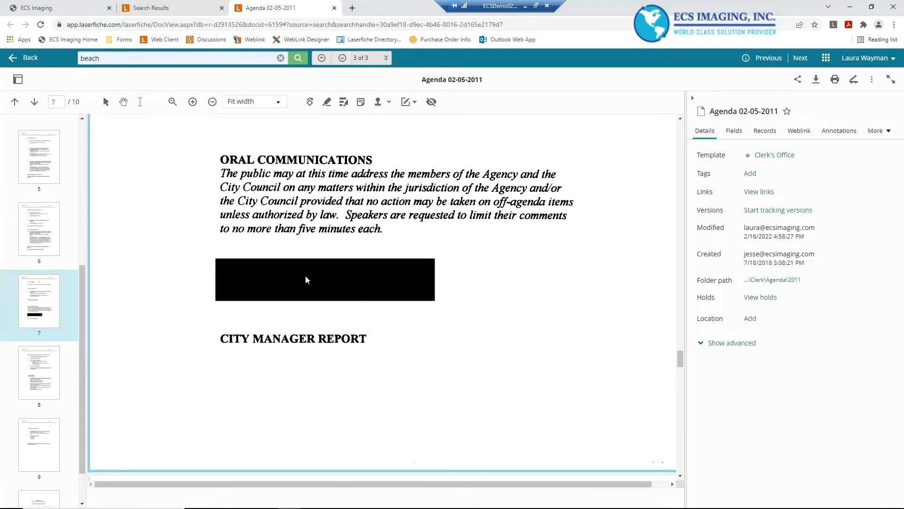
{"action": "scroll", "coordinate": [338, 311], "scroll_direction": "up", "scroll_amount": 3}
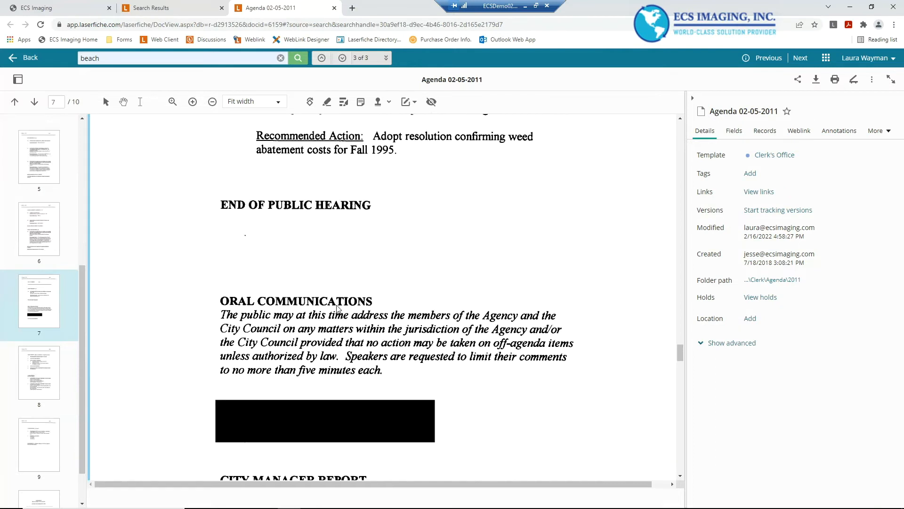
Toggle annotation display on page 7 to show the highlight and sticky note
{"action": "left_click", "coordinate": [431, 103]}
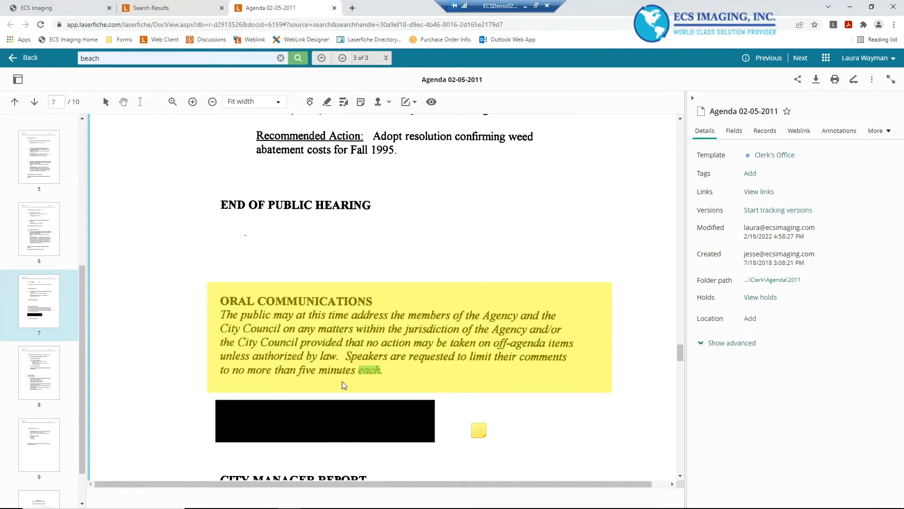
{"action": "left_click", "coordinate": [432, 102]}
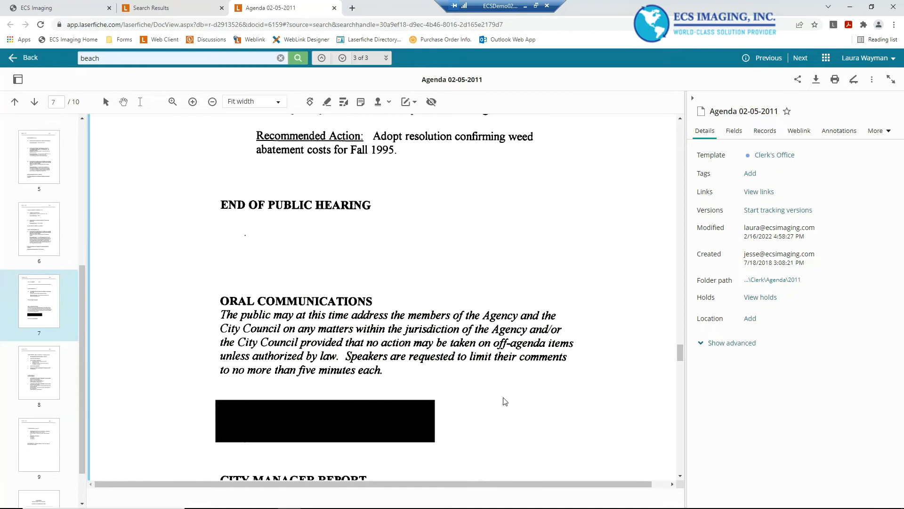
{"action": "left_click", "coordinate": [431, 101]}
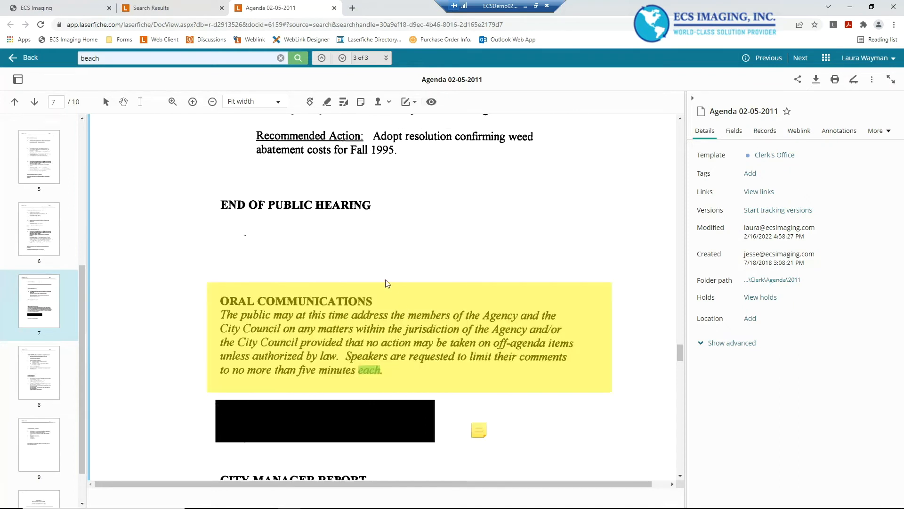
Return to page 1 and highlight the AGENDA title with the Highlighter
{"action": "scroll", "coordinate": [381, 285], "scroll_direction": "up", "scroll_amount": 5}
{"action": "scroll", "coordinate": [380, 288], "scroll_direction": "up", "scroll_amount": 10}
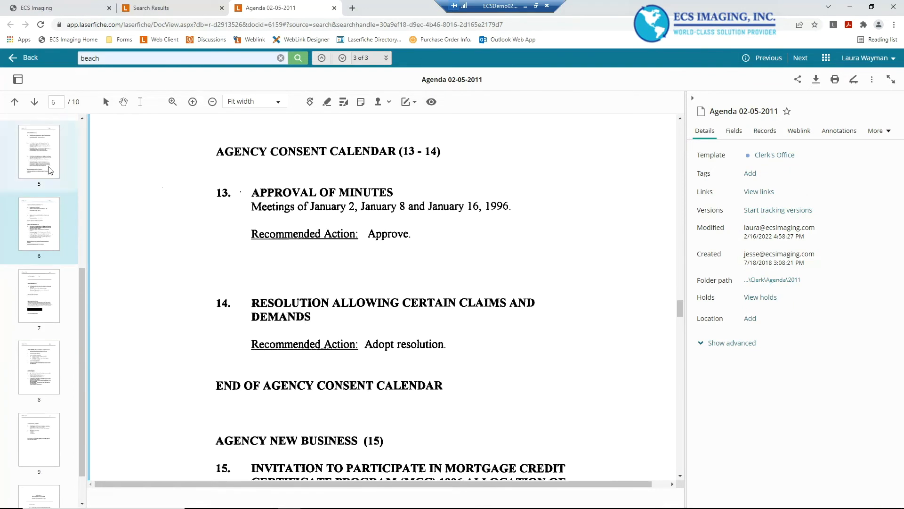
{"action": "scroll", "coordinate": [51, 170], "scroll_direction": "up", "scroll_amount": 5}
{"action": "left_click", "coordinate": [50, 171]}
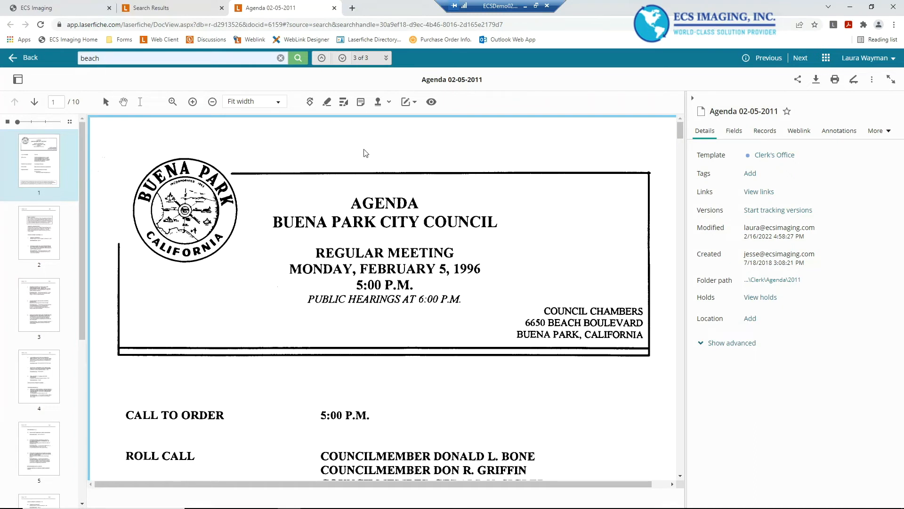
{"action": "left_click", "coordinate": [327, 102]}
{"action": "left_click_drag", "start_coordinate": [346, 197], "coordinate": [437, 209]}
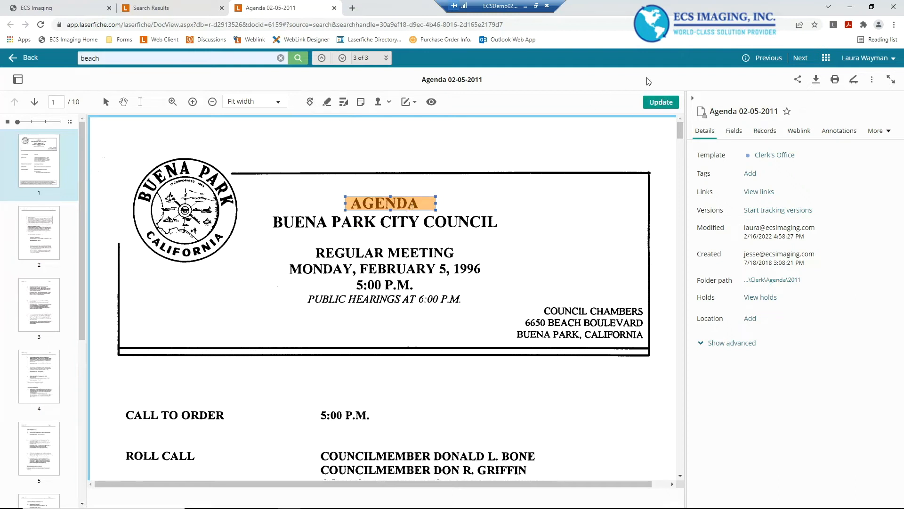
Save the AGENDA highlight annotation to the document
{"action": "left_click", "coordinate": [658, 106]}
{"action": "right_click", "coordinate": [398, 203]}
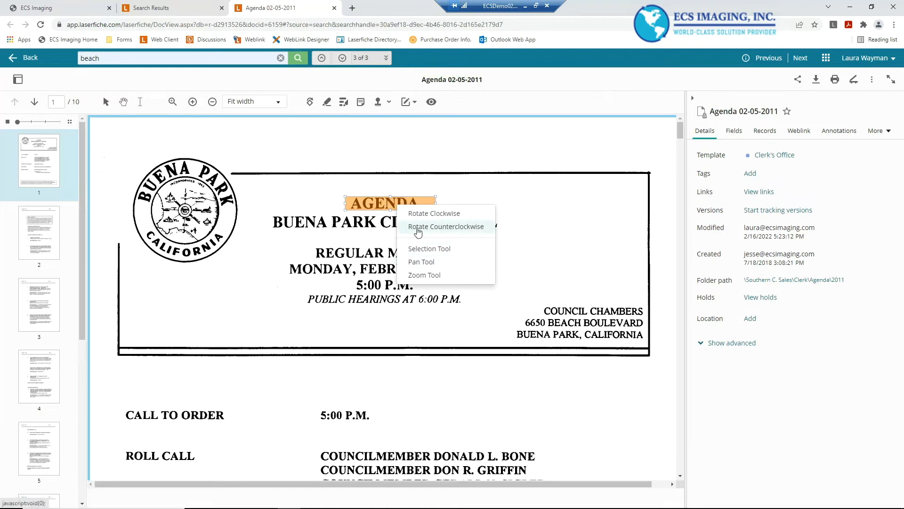
{"action": "left_click", "coordinate": [374, 208]}
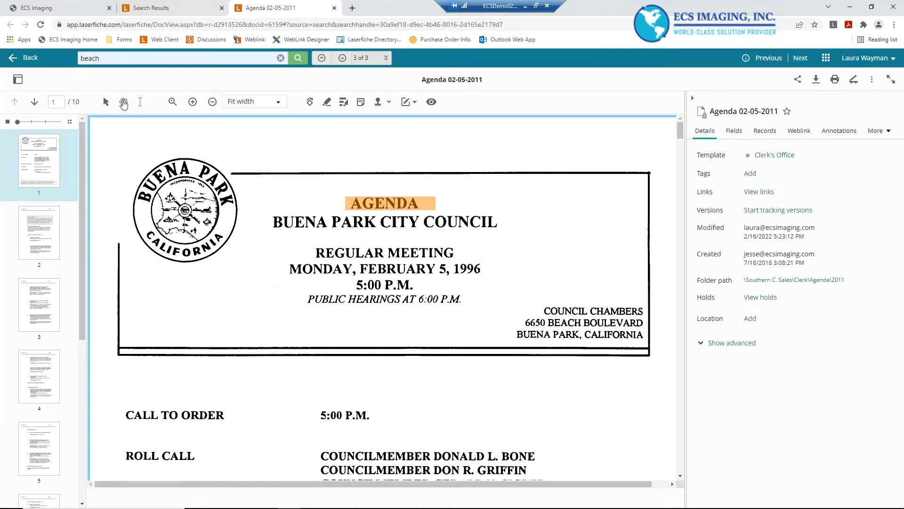
Change the AGENDA highlight's fill colour to pink in its annotation properties
{"action": "right_click", "coordinate": [370, 197]}
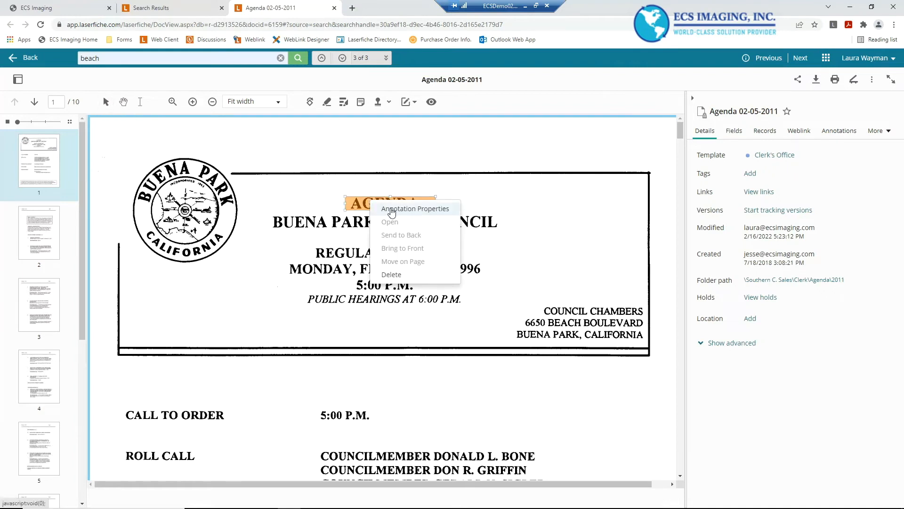
{"action": "left_click", "coordinate": [357, 201]}
{"action": "left_click", "coordinate": [105, 101]}
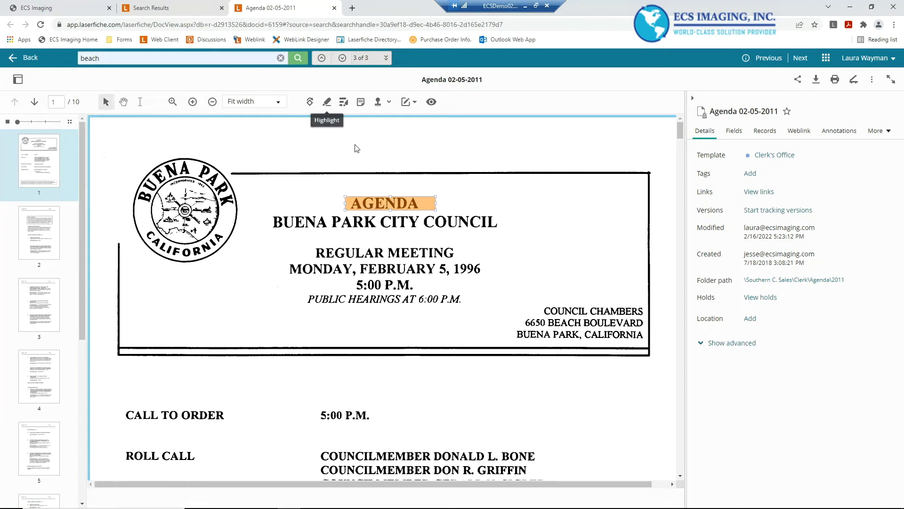
{"action": "right_click", "coordinate": [379, 202]}
{"action": "left_click", "coordinate": [401, 210]}
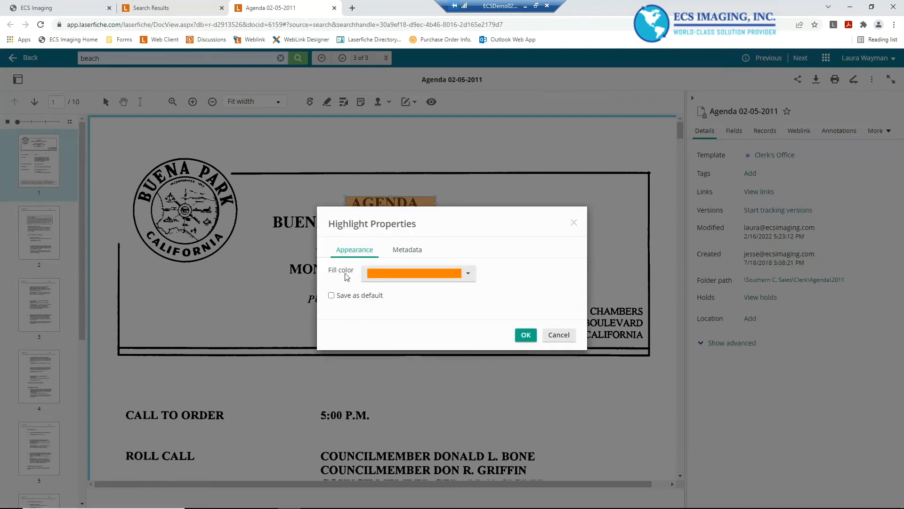
{"action": "left_click", "coordinate": [407, 250]}
{"action": "left_click", "coordinate": [430, 271]}
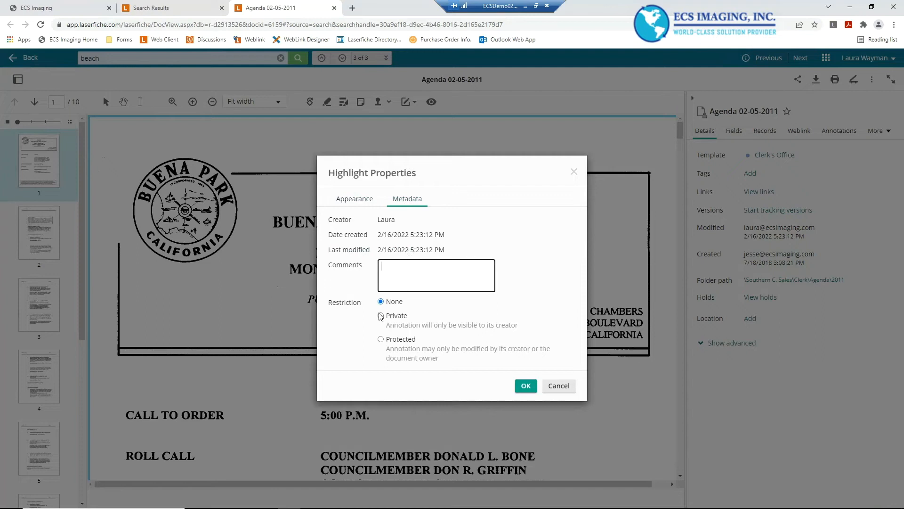
{"action": "left_click", "coordinate": [354, 200]}
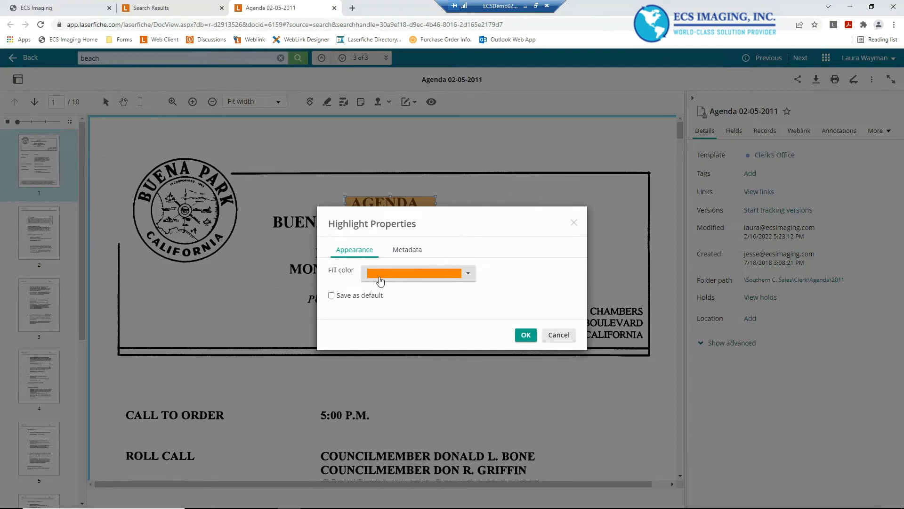
{"action": "left_click", "coordinate": [467, 276]}
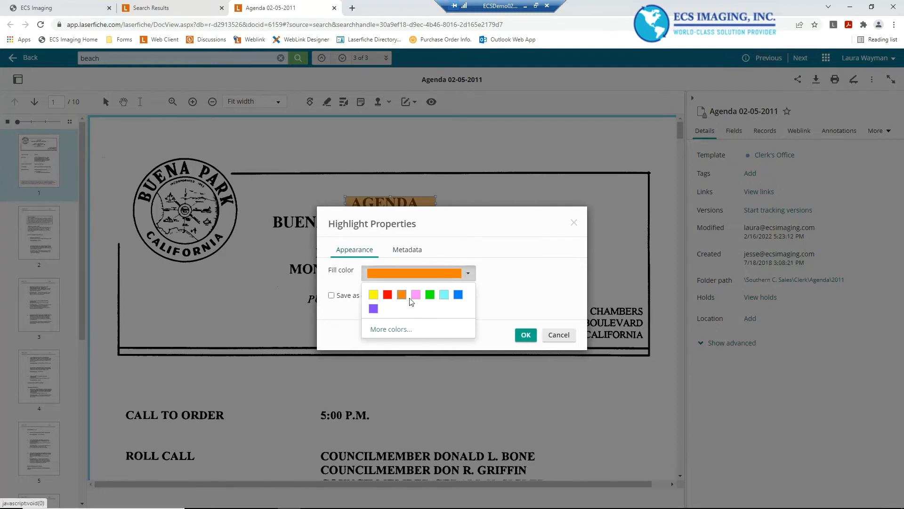
{"action": "left_click", "coordinate": [416, 294]}
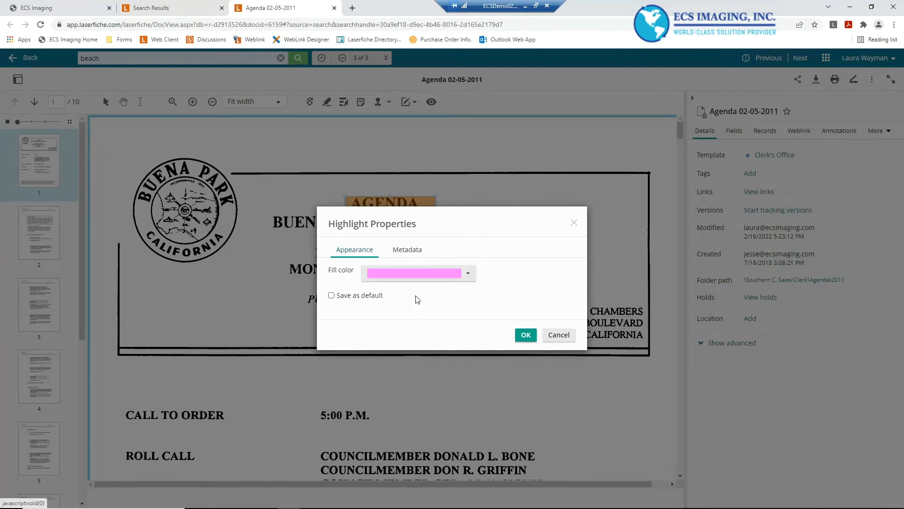
{"action": "left_click", "coordinate": [524, 335]}
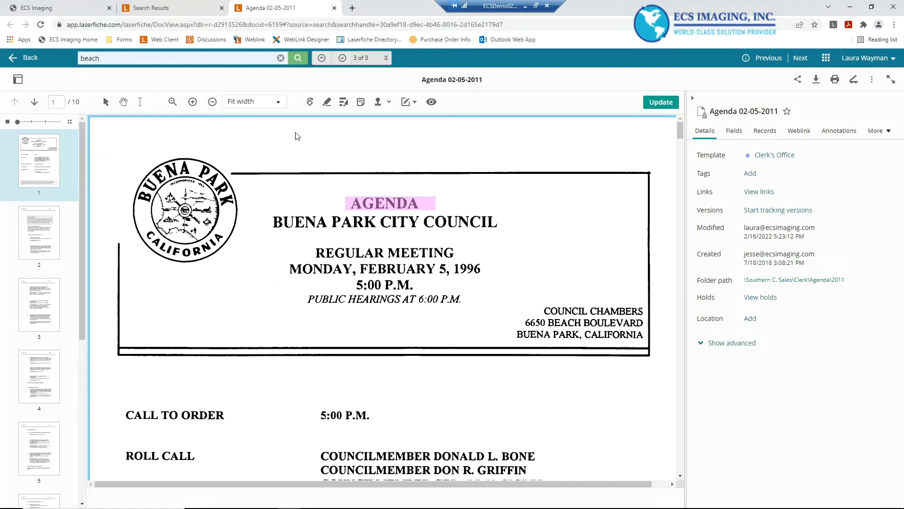
Draw a redaction over the REGULAR MEETING date and time lines and set its reason to Address Information
{"action": "left_click", "coordinate": [344, 102]}
{"action": "mouse_move", "coordinate": [303, 246]}
{"action": "left_mouse_down"}
{"action": "mouse_move", "coordinate": [424, 287]}
{"action": "mouse_move", "coordinate": [472, 288]}
{"action": "left_mouse_up"}
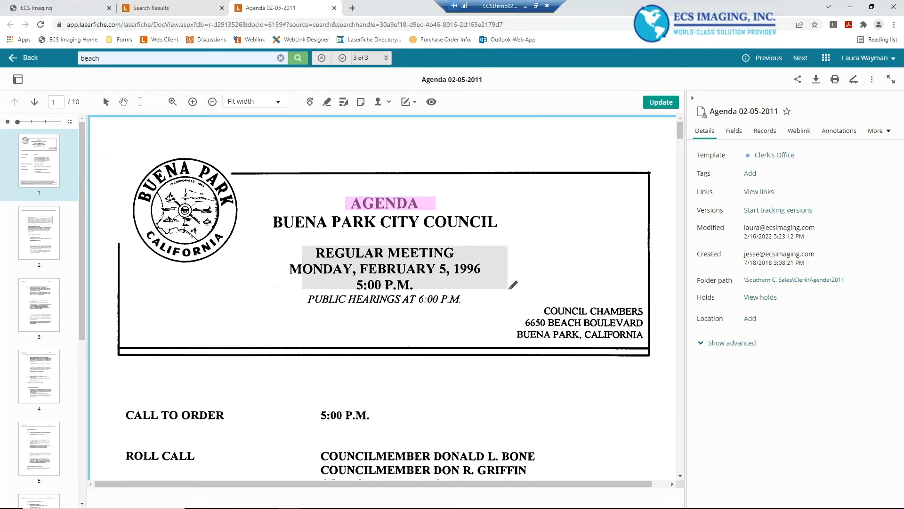
{"action": "double_click", "coordinate": [304, 260]}
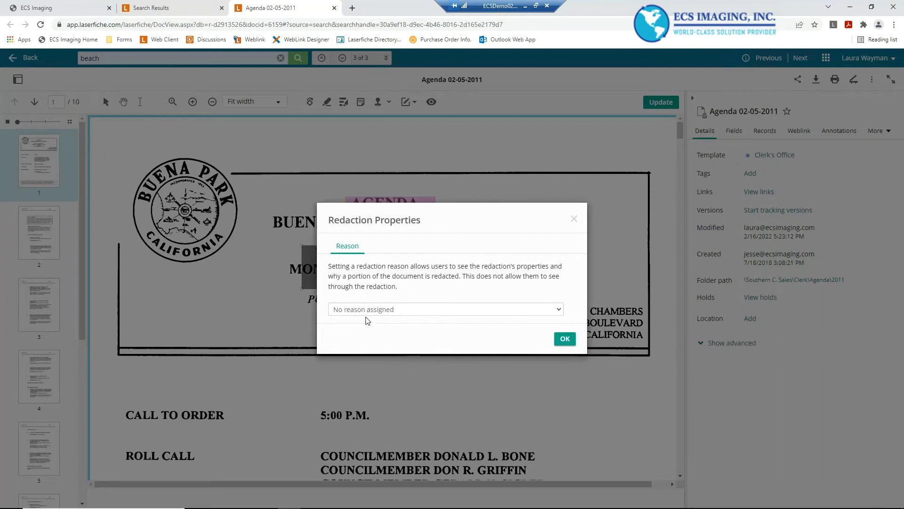
{"action": "left_click", "coordinate": [368, 309]}
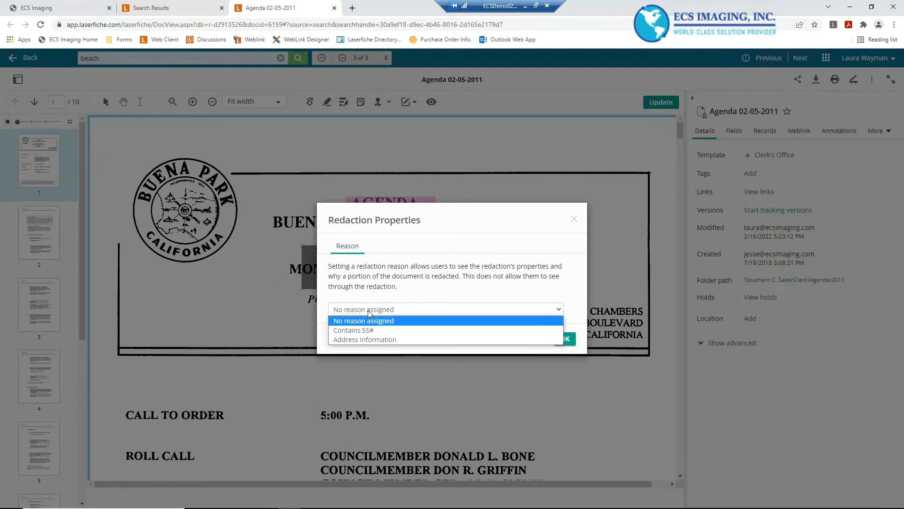
{"action": "left_click", "coordinate": [352, 340]}
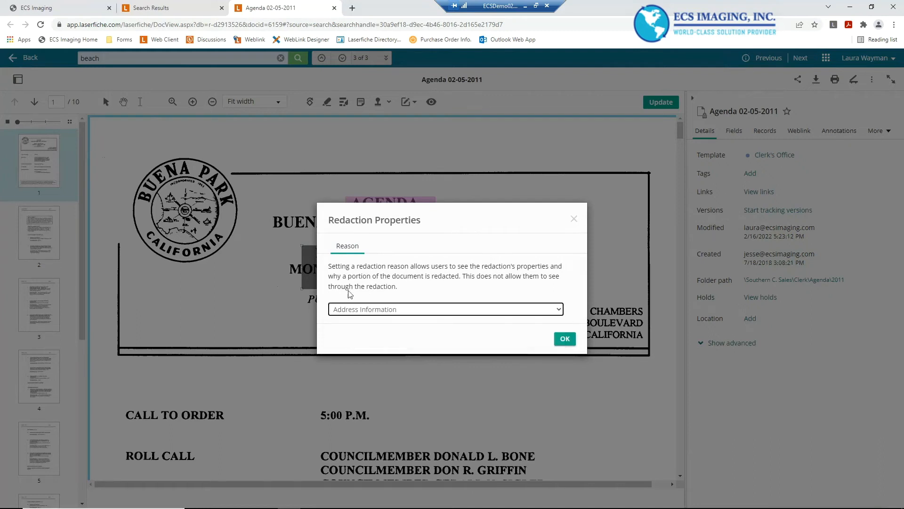
{"action": "left_click", "coordinate": [564, 339]}
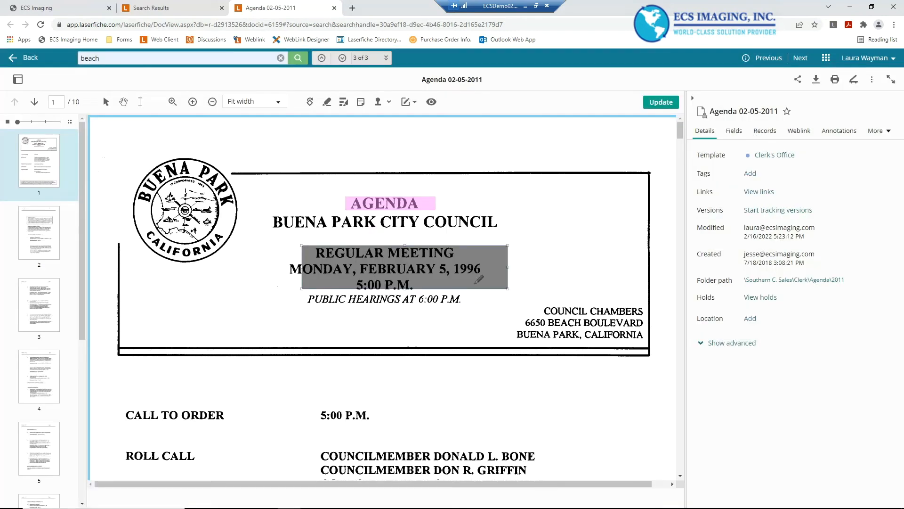
Save the redaction to the document
{"action": "double_click", "coordinate": [301, 266]}
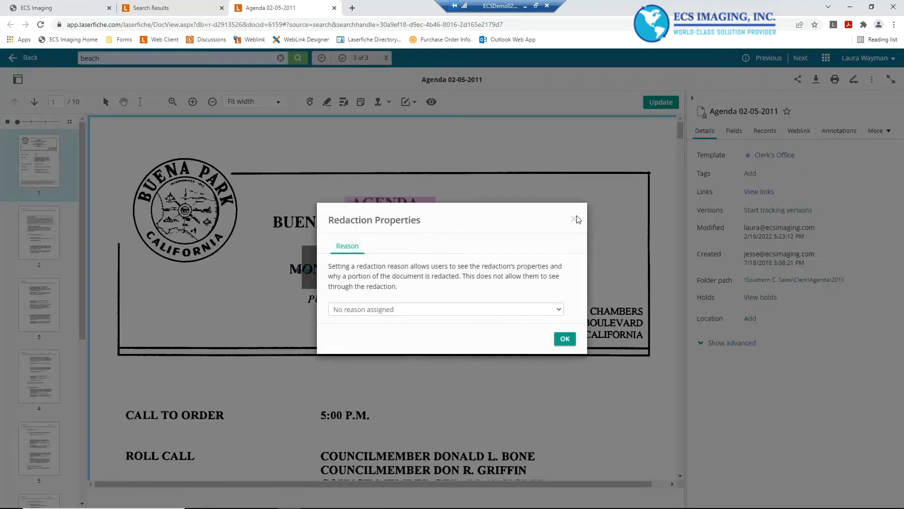
{"action": "left_click", "coordinate": [575, 219]}
{"action": "left_click", "coordinate": [329, 258]}
{"action": "left_click", "coordinate": [665, 102]}
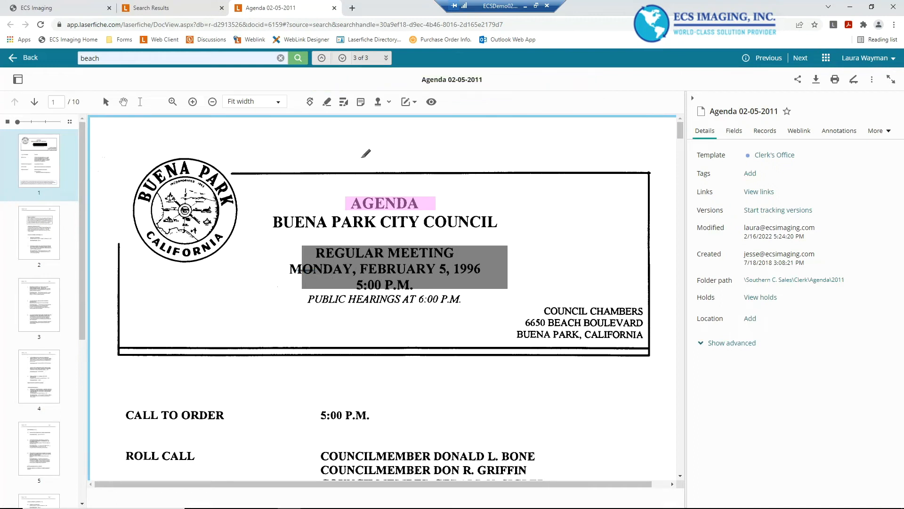
Change the redaction's fill colour to white in its properties and save the document
{"action": "left_click", "coordinate": [108, 103]}
{"action": "left_click", "coordinate": [338, 257]}
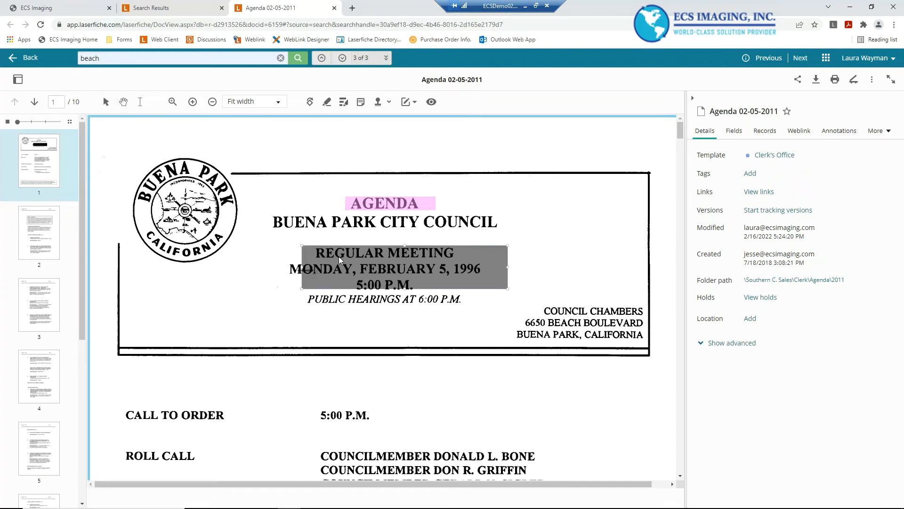
{"action": "right_click", "coordinate": [339, 257]}
{"action": "left_click", "coordinate": [374, 268]}
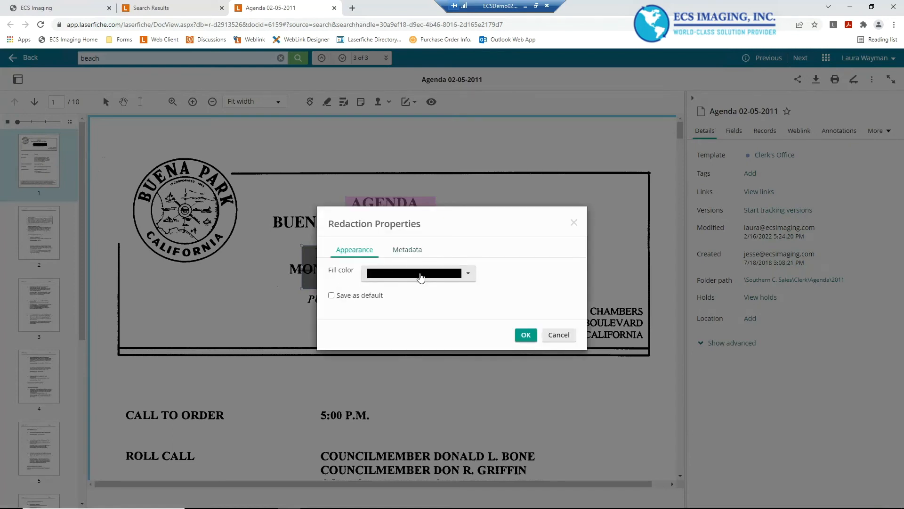
{"action": "left_click", "coordinate": [420, 275]}
{"action": "left_click", "coordinate": [389, 296]}
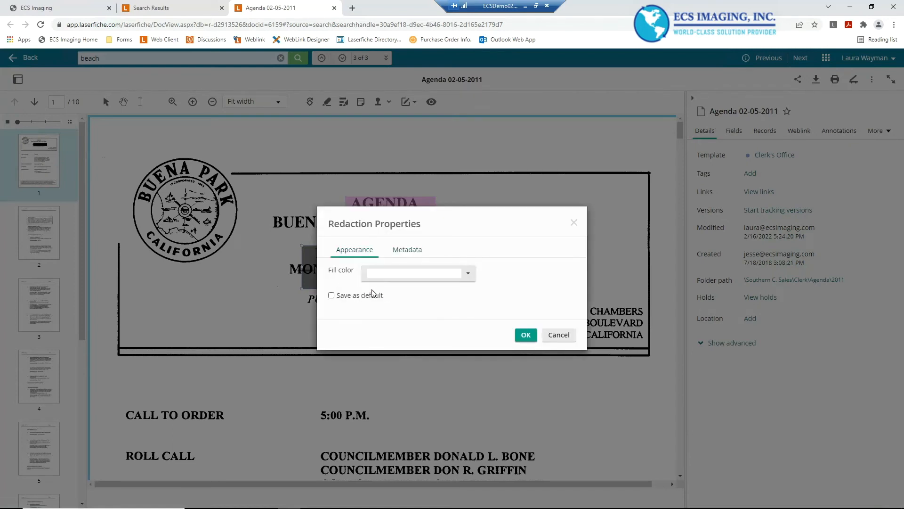
{"action": "left_click", "coordinate": [398, 280]}
{"action": "left_click", "coordinate": [373, 295]}
{"action": "left_click", "coordinate": [391, 277]}
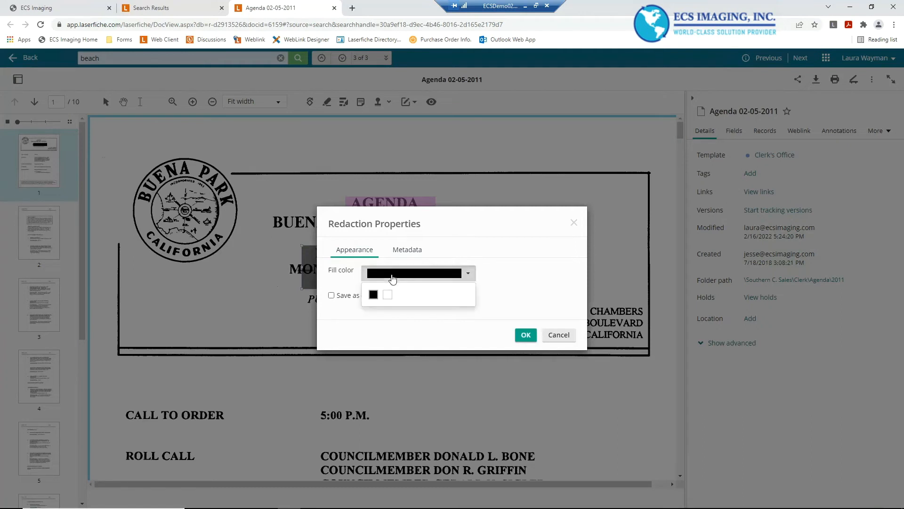
{"action": "left_click", "coordinate": [388, 295]}
{"action": "left_click", "coordinate": [526, 335]}
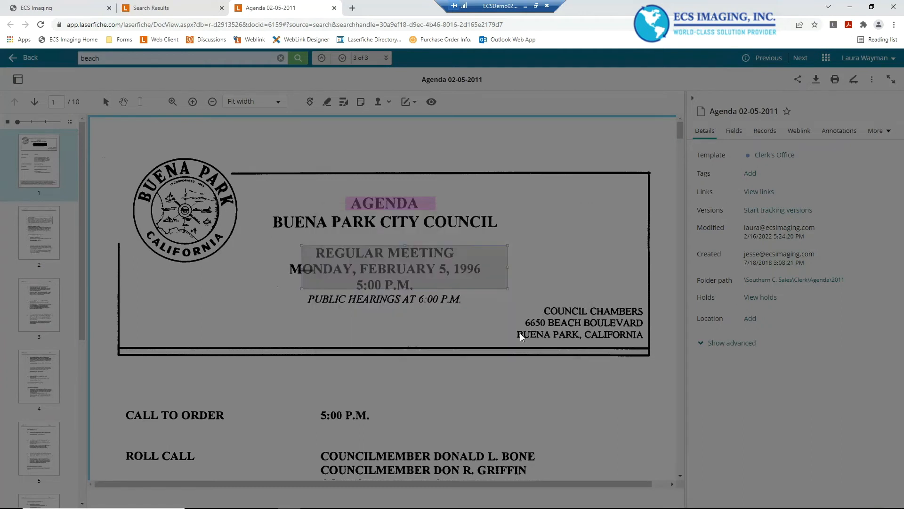
{"action": "right_click", "coordinate": [647, 103]}
{"action": "left_click", "coordinate": [641, 104]}
{"action": "left_click", "coordinate": [659, 106]}
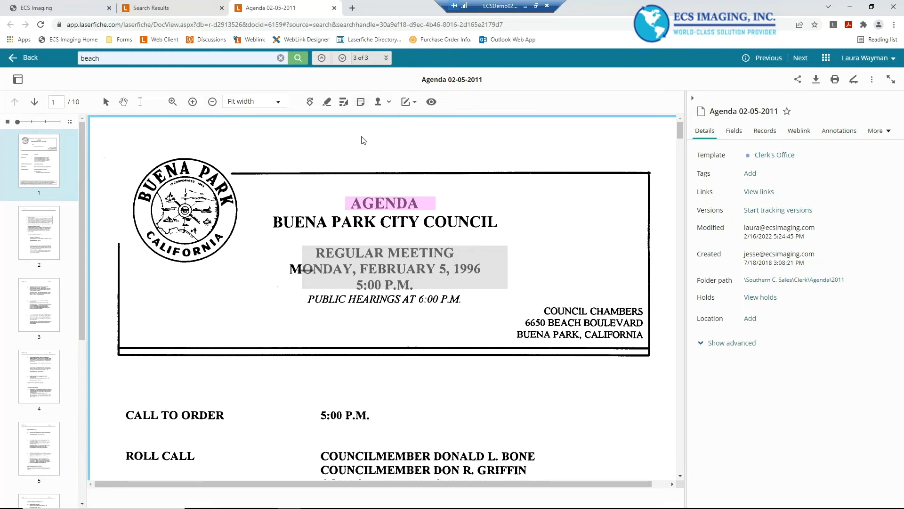
Add a sticky note at the top right of page 1 addressed to the user, reading 'Please review adjustments need to be made'
{"action": "left_click", "coordinate": [361, 102]}
{"action": "left_click", "coordinate": [537, 146]}
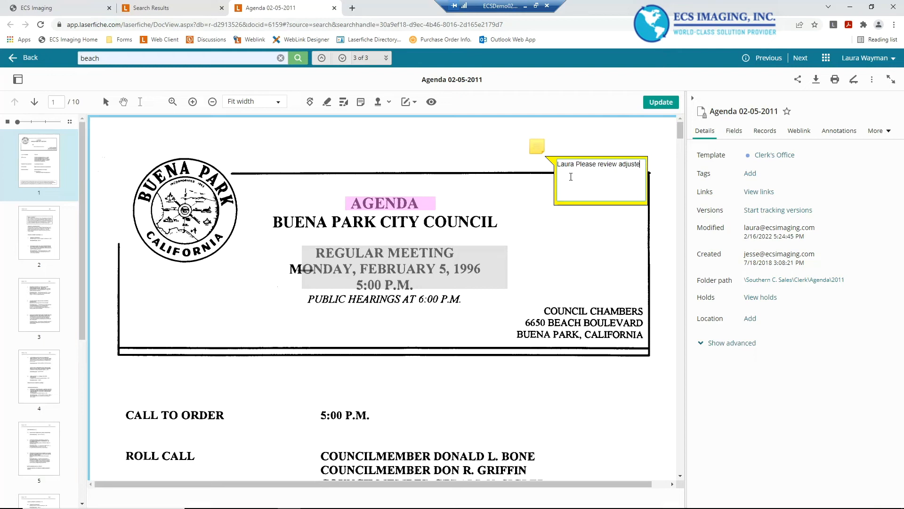
{"action": "type", "text": "men"}
{"action": "left_click", "coordinate": [464, 150]}
{"action": "right_click", "coordinate": [535, 151]}
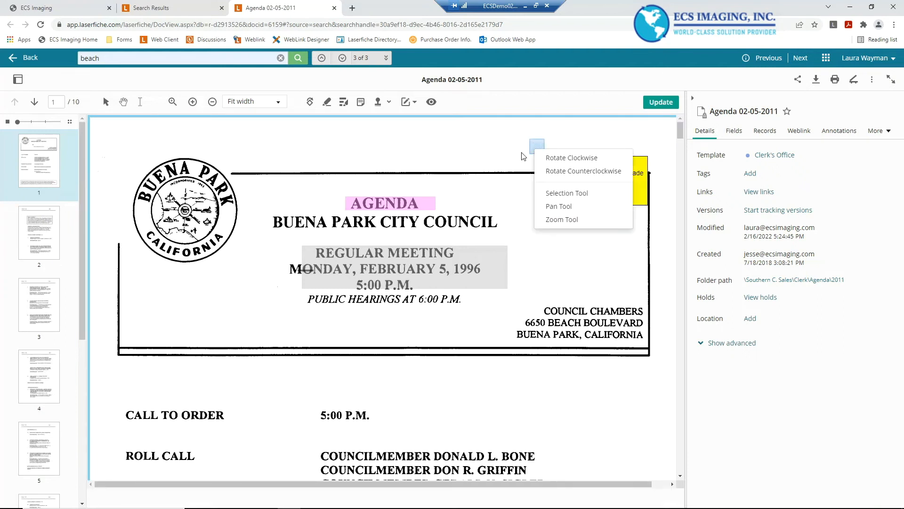
{"action": "left_click", "coordinate": [541, 156]}
{"action": "left_click", "coordinate": [576, 172]}
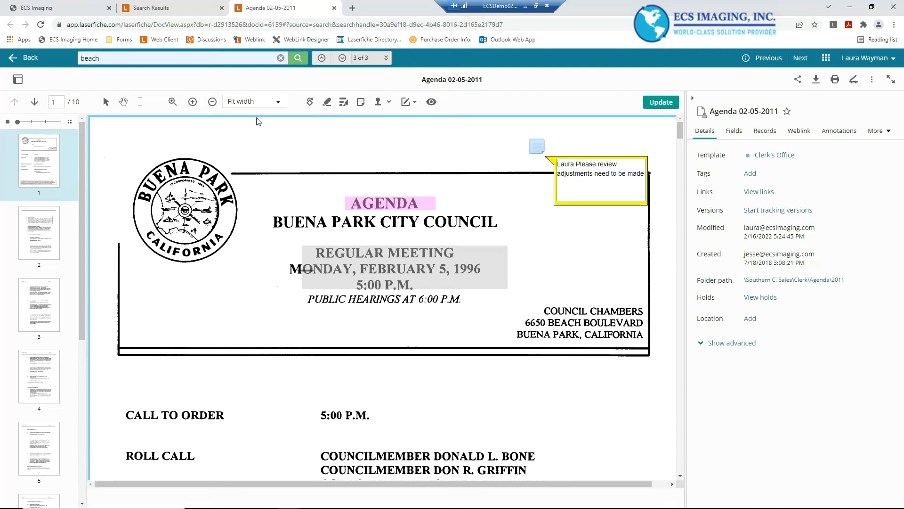
Change the sticky note's fill colour to pink and turn on Track history in its properties
{"action": "left_click", "coordinate": [105, 104]}
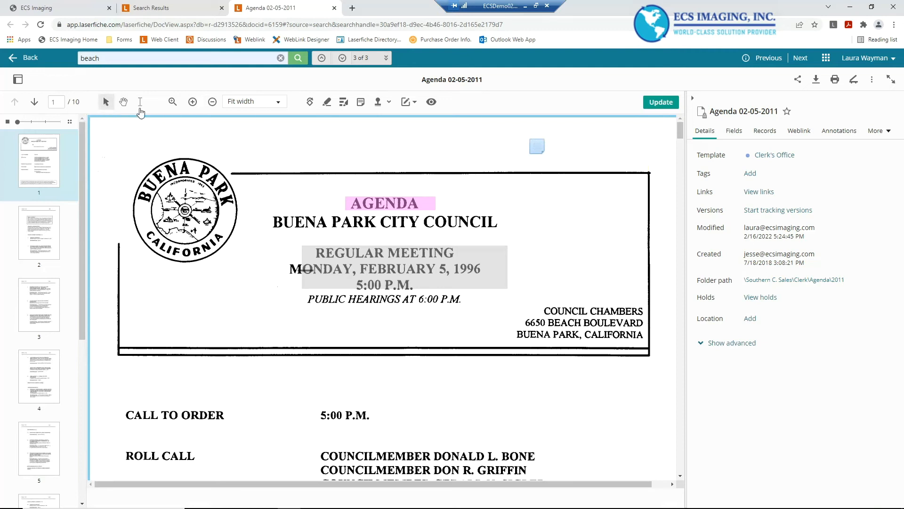
{"action": "right_click", "coordinate": [538, 149]}
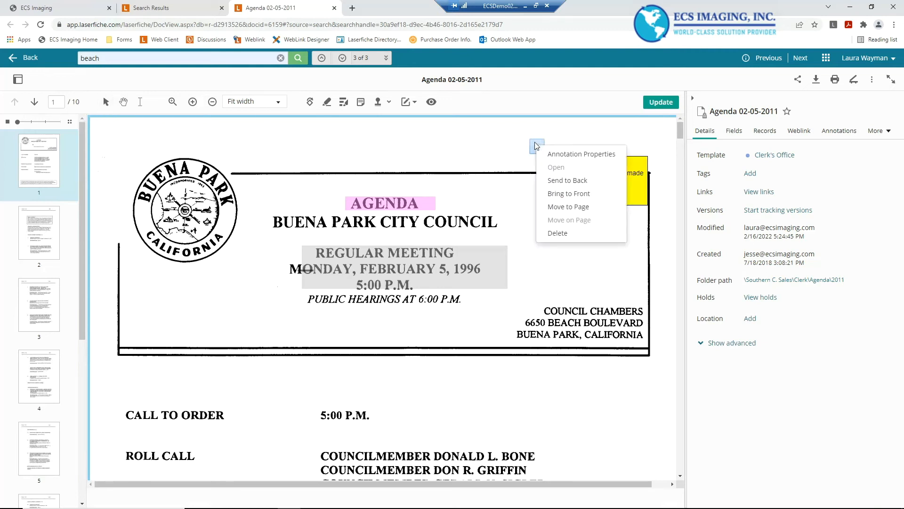
{"action": "left_click", "coordinate": [556, 154]}
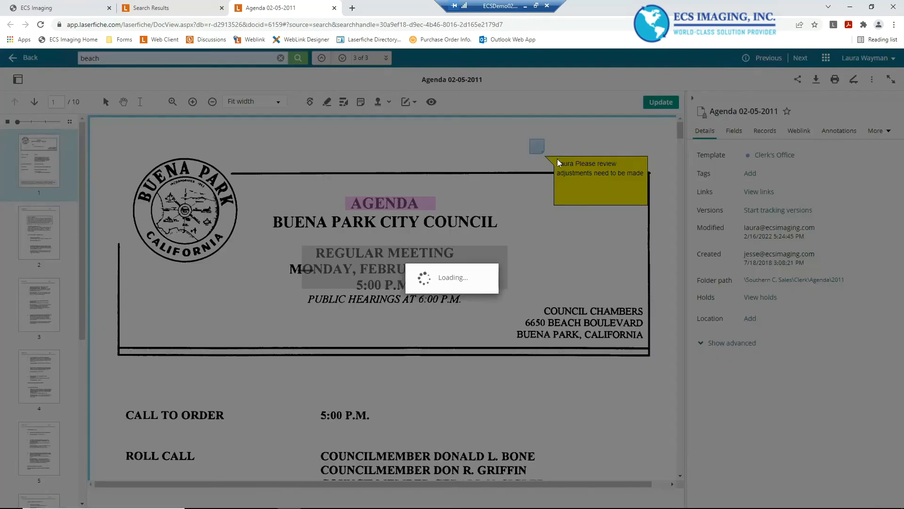
{"action": "left_click", "coordinate": [396, 269]}
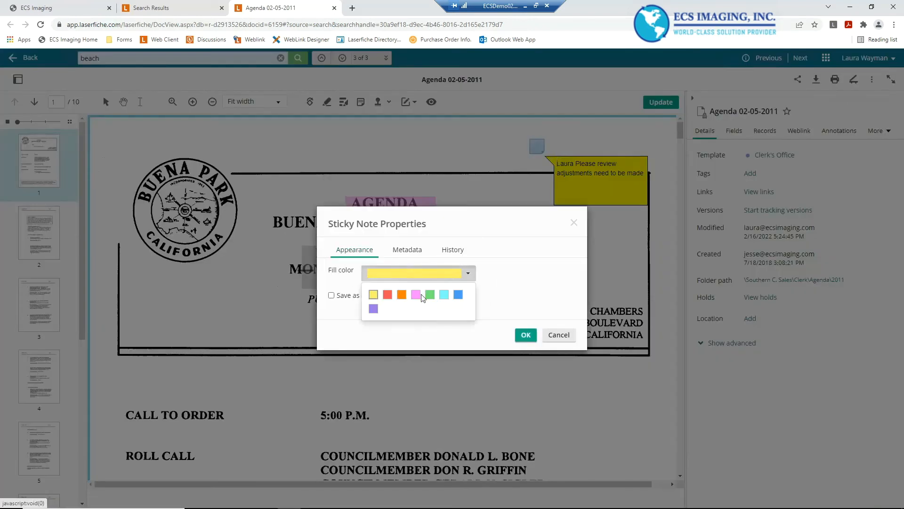
{"action": "left_click", "coordinate": [417, 295]}
{"action": "left_click", "coordinate": [408, 254]}
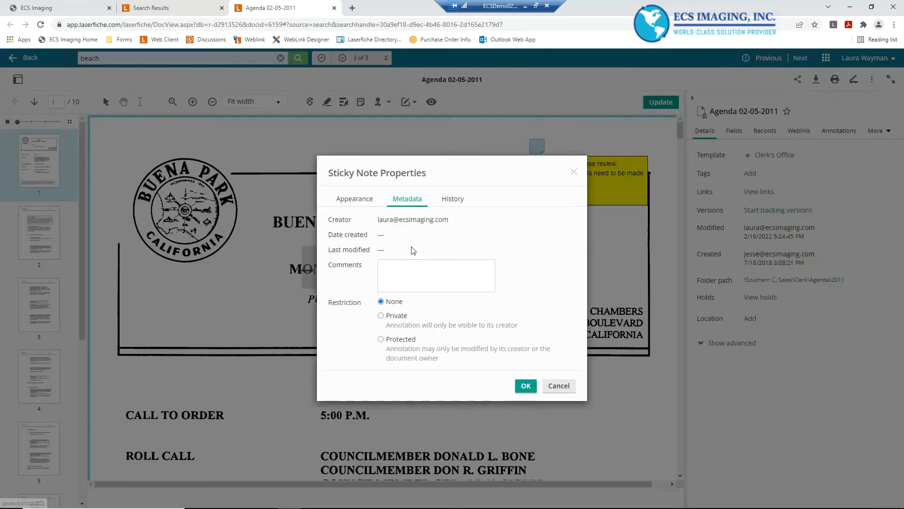
{"action": "left_click", "coordinate": [450, 199]}
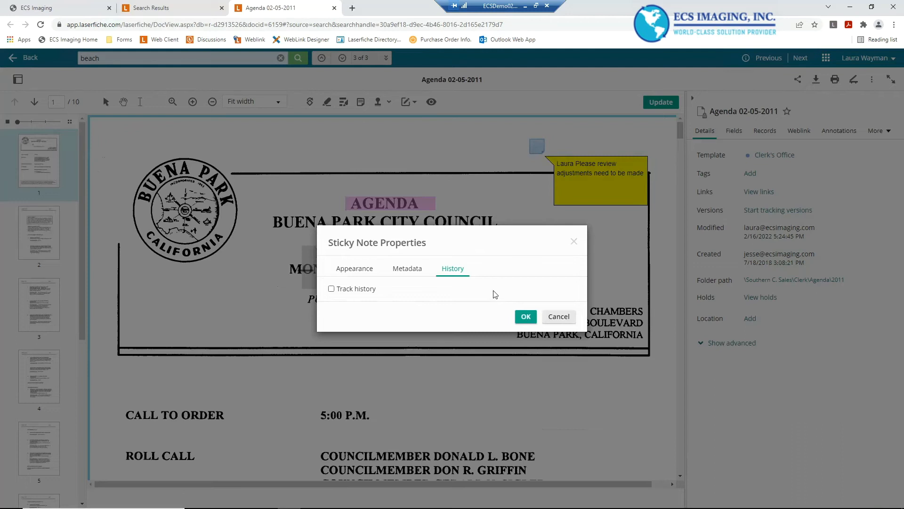
{"action": "left_click", "coordinate": [332, 290]}
{"action": "left_click", "coordinate": [524, 314]}
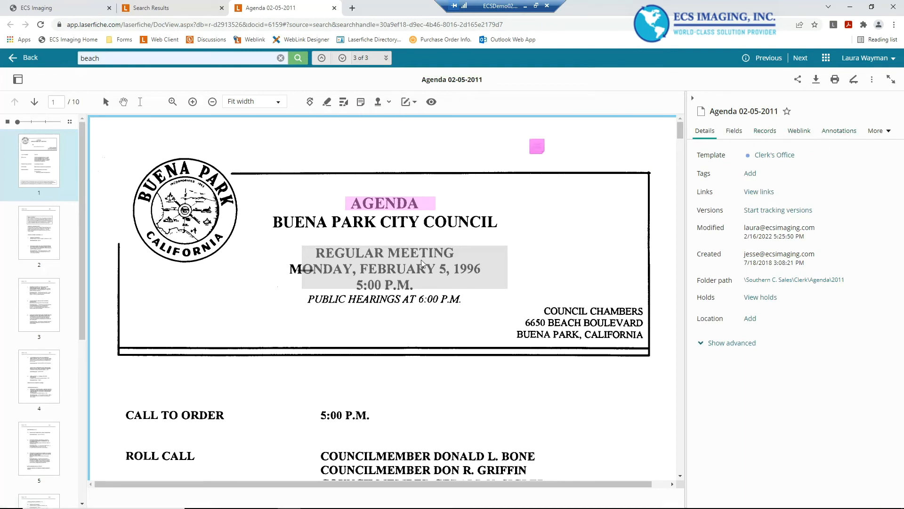
Open the document's annotations list
{"action": "left_click", "coordinate": [840, 131]}
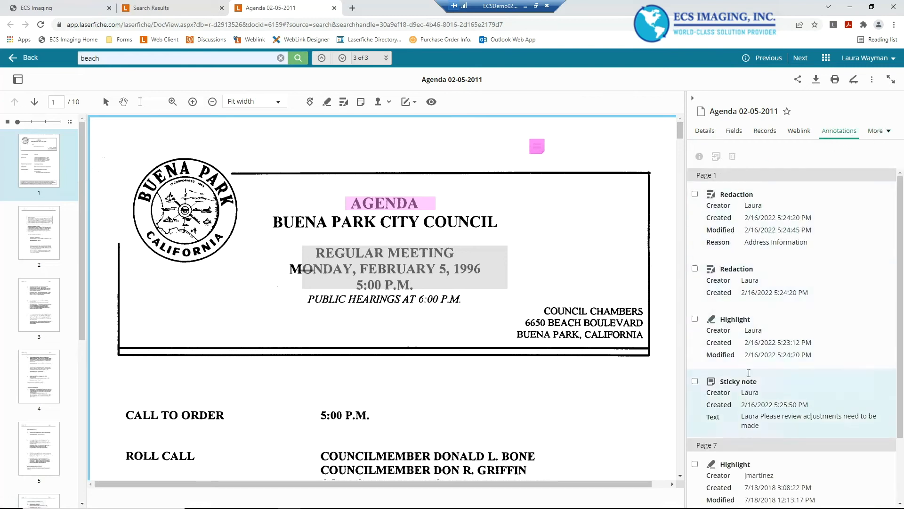
Open the Stamps dialog and select the APPROVED.BMP stamp
{"action": "scroll", "coordinate": [829, 247], "scroll_direction": "down", "scroll_amount": 2}
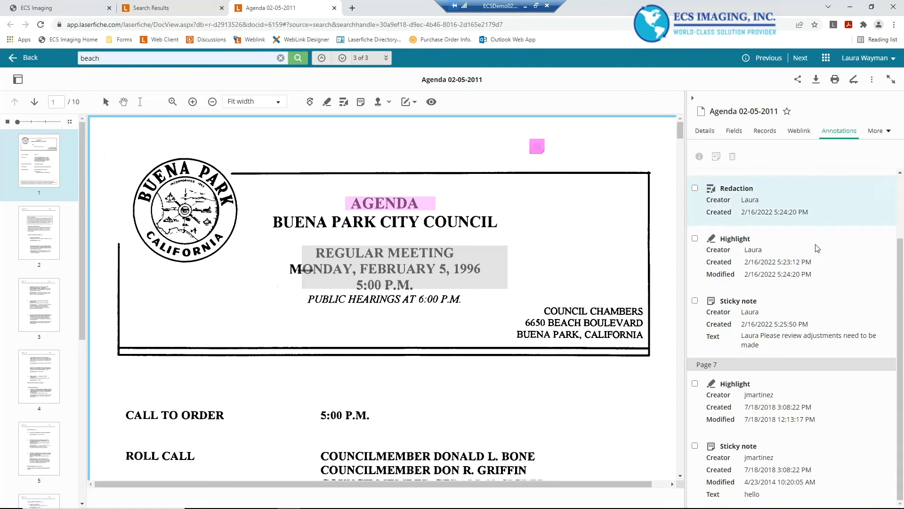
{"action": "scroll", "coordinate": [798, 443], "scroll_direction": "up", "scroll_amount": 1}
{"action": "scroll", "coordinate": [793, 393], "scroll_direction": "down", "scroll_amount": 1}
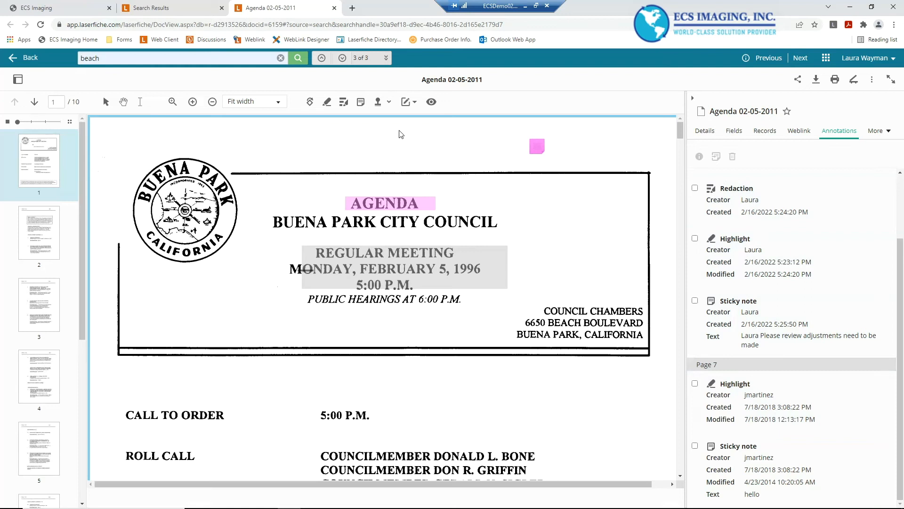
{"action": "left_click", "coordinate": [388, 104]}
{"action": "left_click", "coordinate": [365, 119]}
{"action": "left_click", "coordinate": [378, 102]}
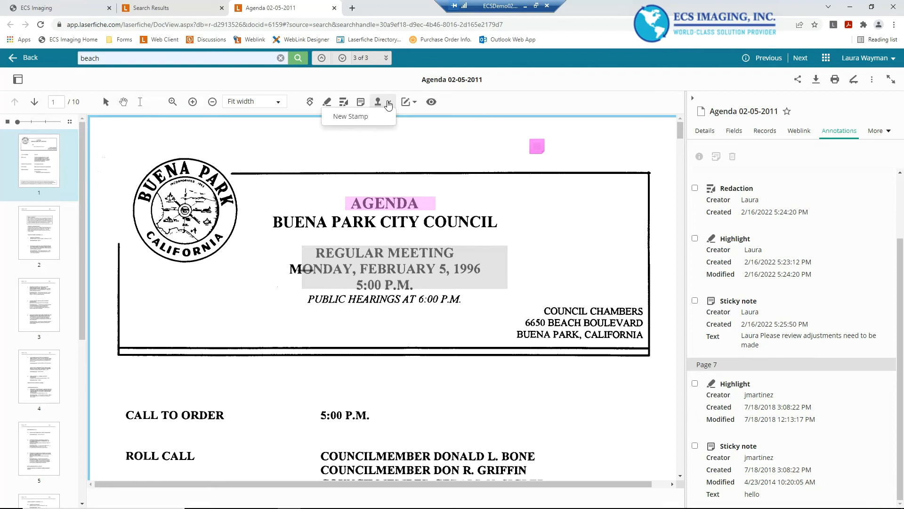
{"action": "left_click", "coordinate": [389, 100]}
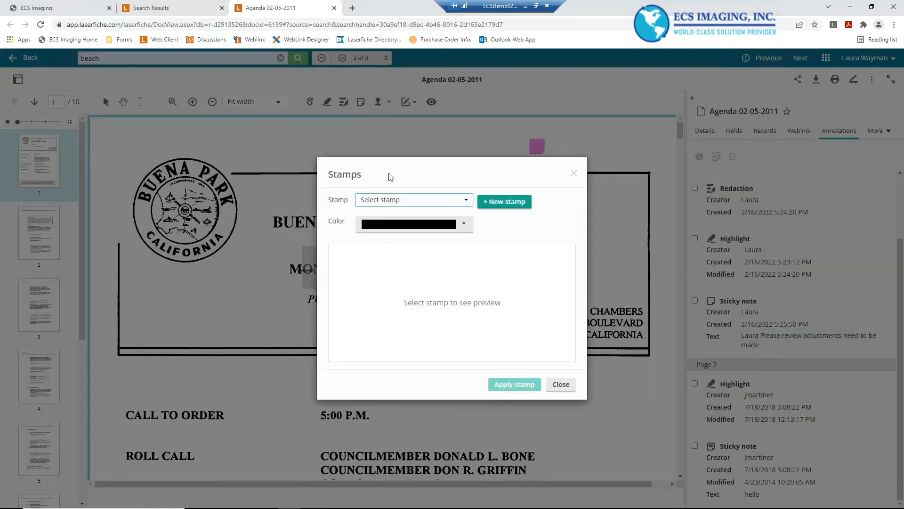
{"action": "left_click", "coordinate": [468, 202]}
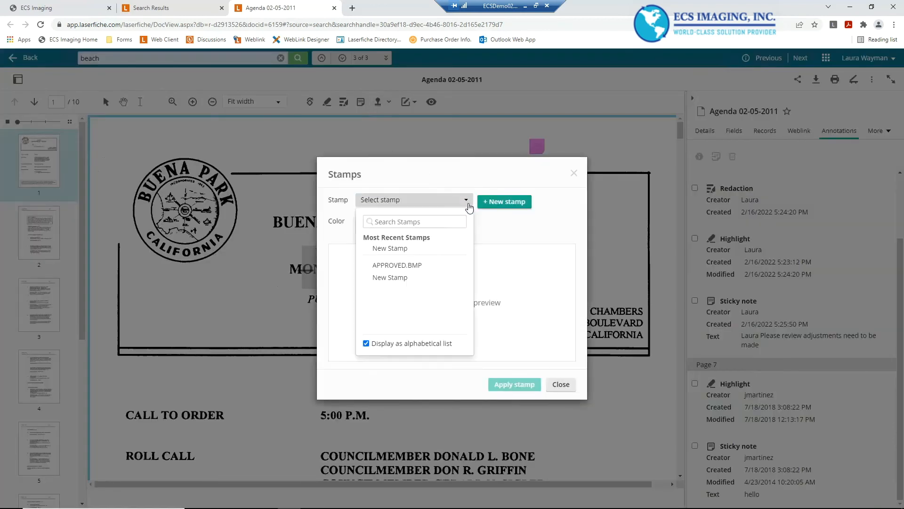
{"action": "left_click", "coordinate": [390, 266]}
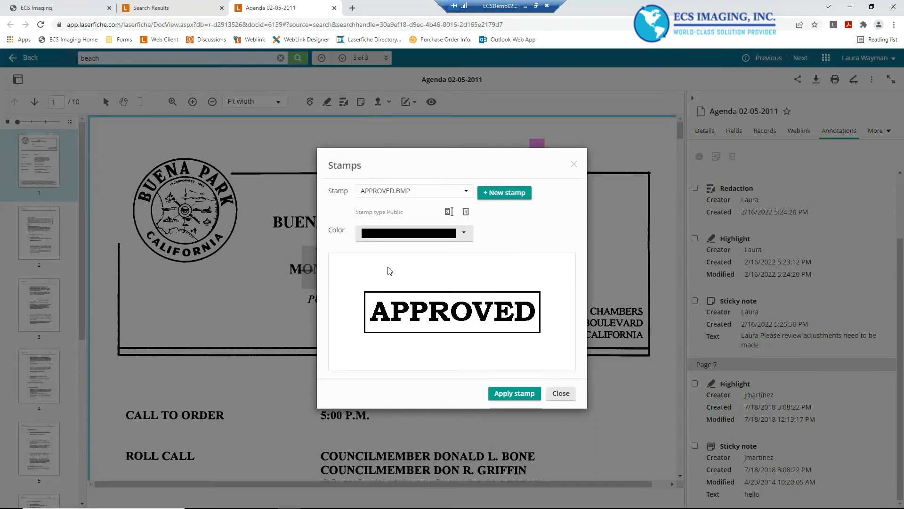
Set the stamp colour to a custom dark red, hex 9E2F2F
{"action": "left_click", "coordinate": [466, 234]}
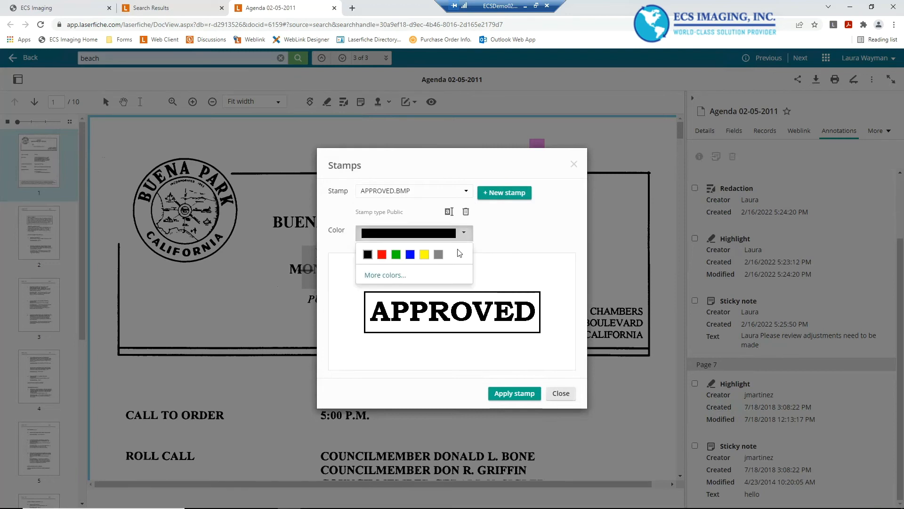
{"action": "left_click", "coordinate": [386, 276]}
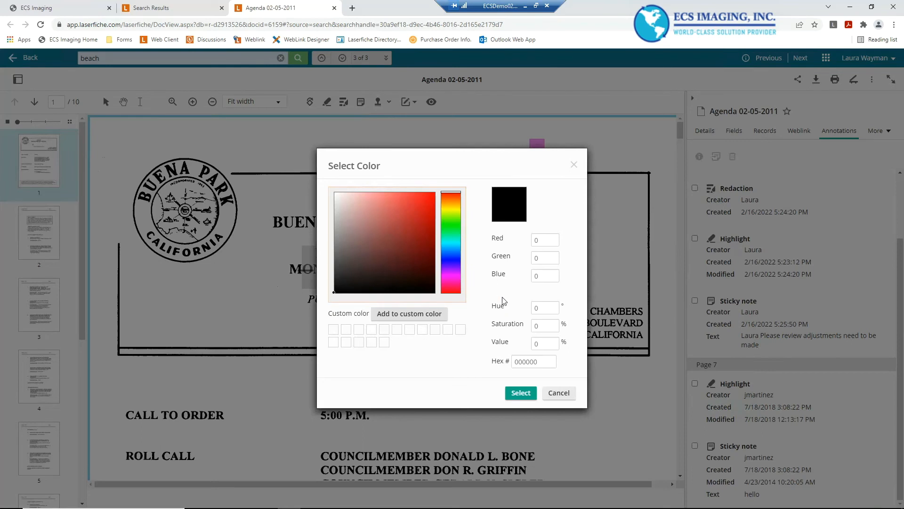
{"action": "mouse_move", "coordinate": [379, 204]}
{"action": "left_mouse_down"}
{"action": "mouse_move", "coordinate": [373, 217]}
{"action": "mouse_move", "coordinate": [405, 229]}
{"action": "left_mouse_up"}
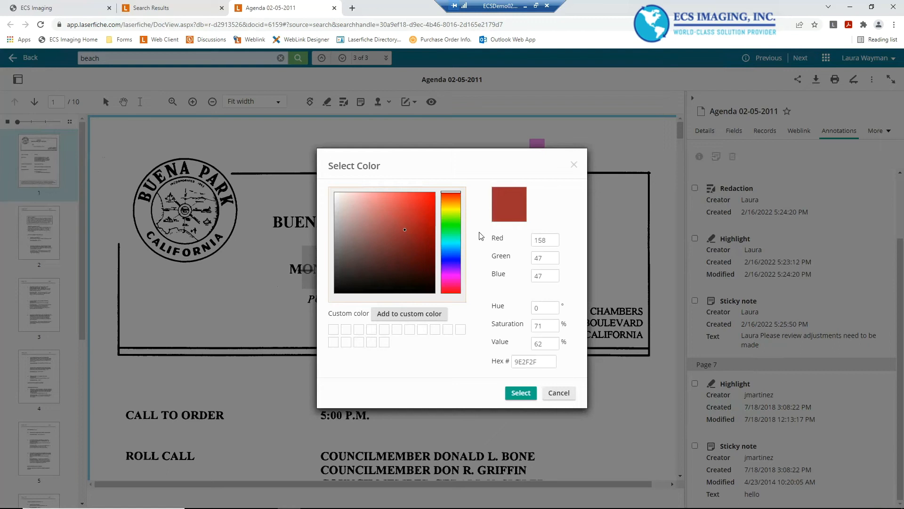
{"action": "left_click", "coordinate": [520, 393]}
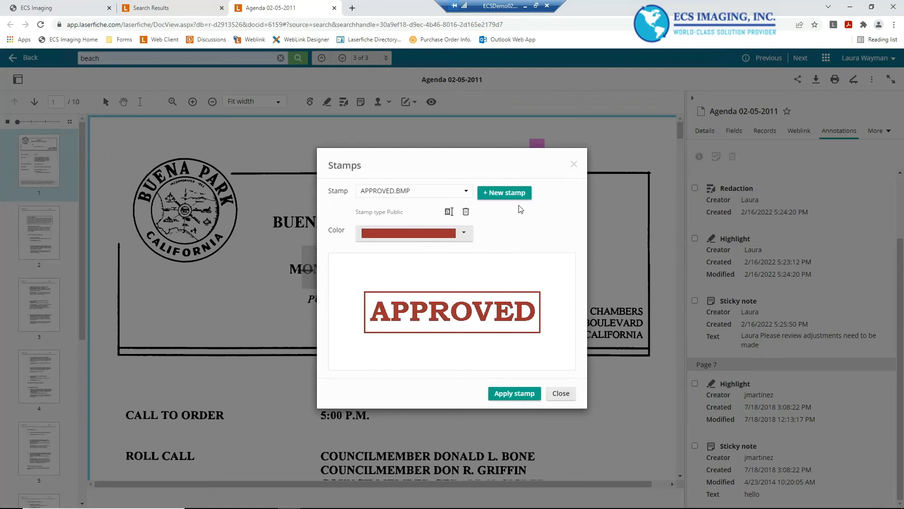
{"action": "left_click", "coordinate": [508, 195]}
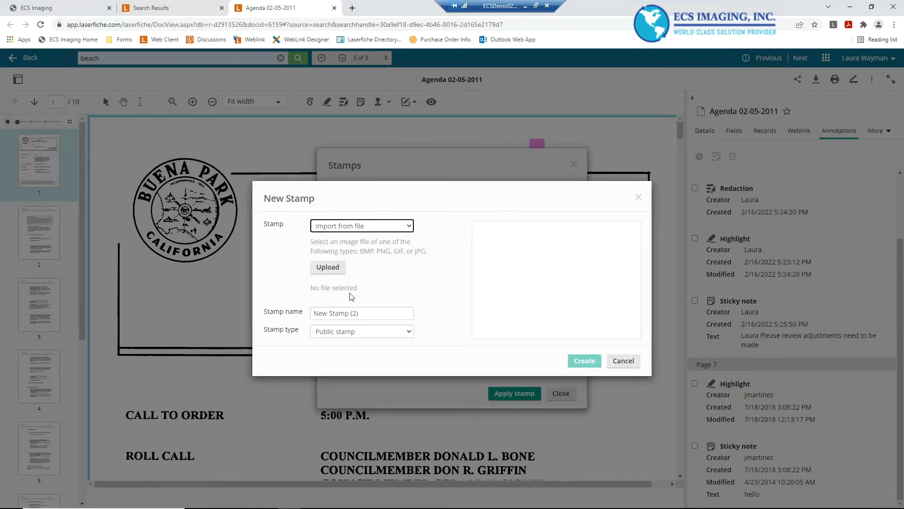
{"action": "left_click", "coordinate": [386, 234]}
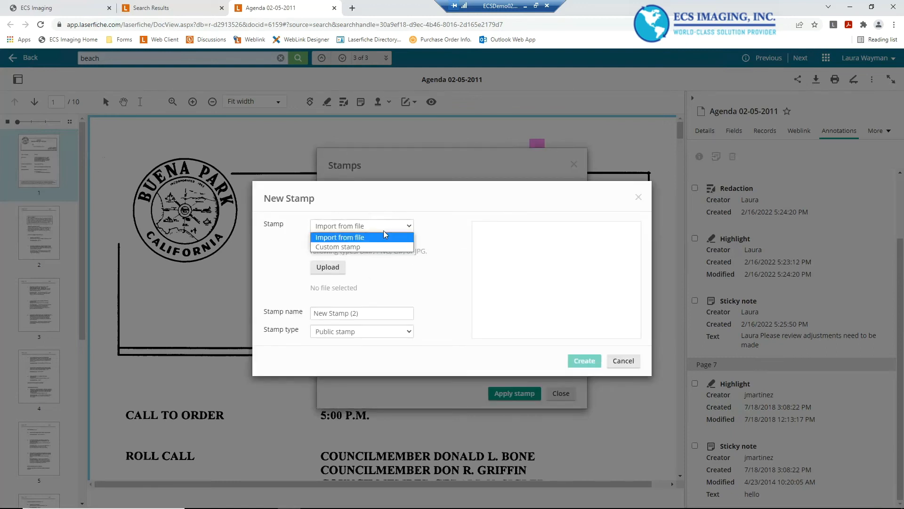
{"action": "left_click", "coordinate": [340, 237]}
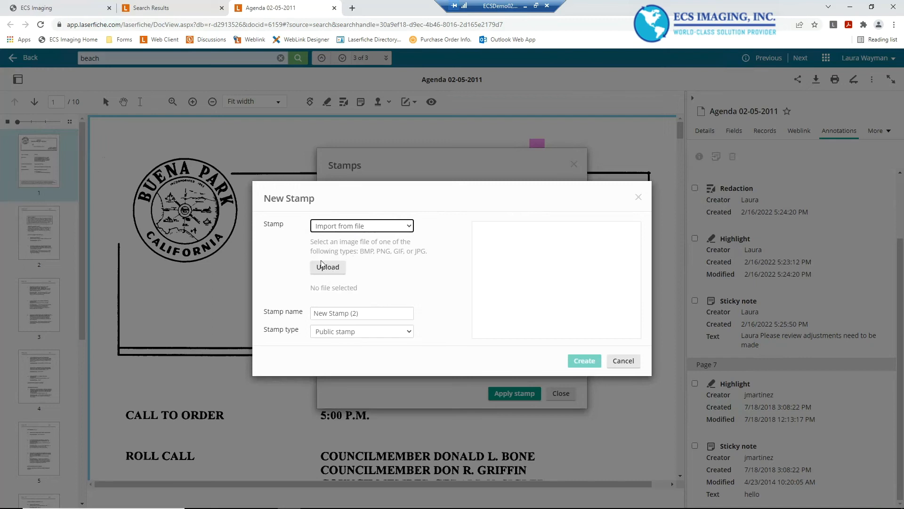
{"action": "left_click", "coordinate": [349, 333]}
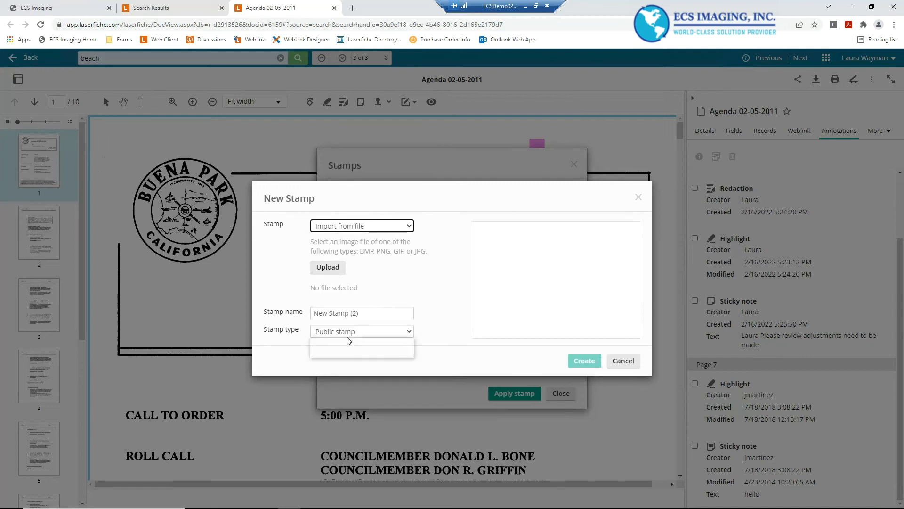
{"action": "left_click", "coordinate": [478, 347]}
{"action": "left_click", "coordinate": [630, 361]}
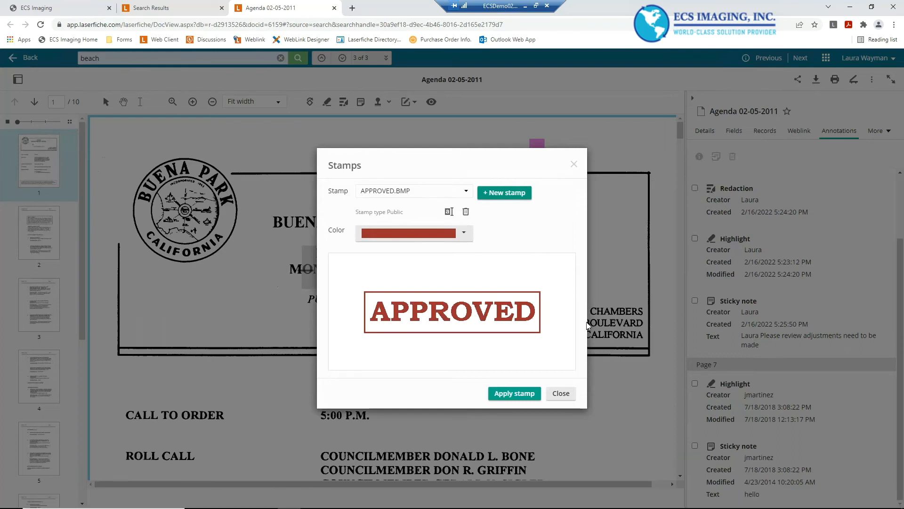
Start a new custom stamp named 'Date Stamped'
{"action": "left_click", "coordinate": [503, 194]}
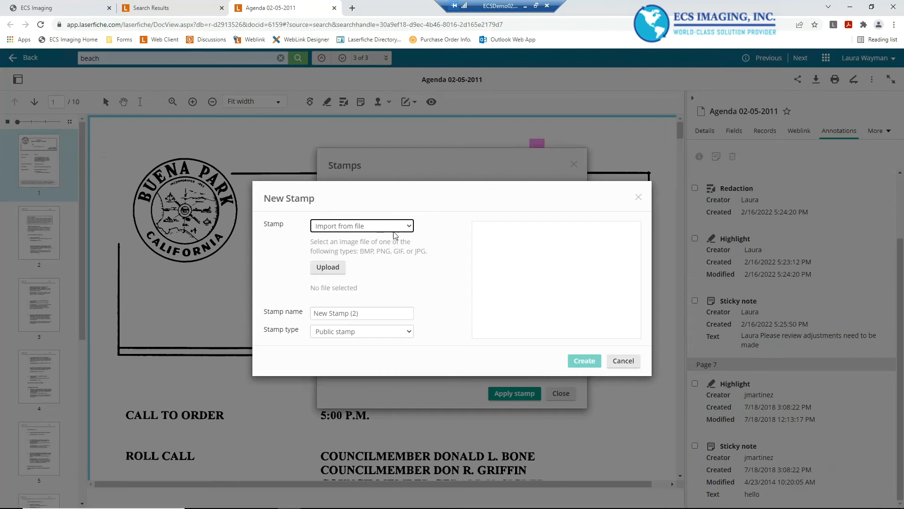
{"action": "left_click", "coordinate": [393, 228]}
{"action": "left_click", "coordinate": [365, 247]}
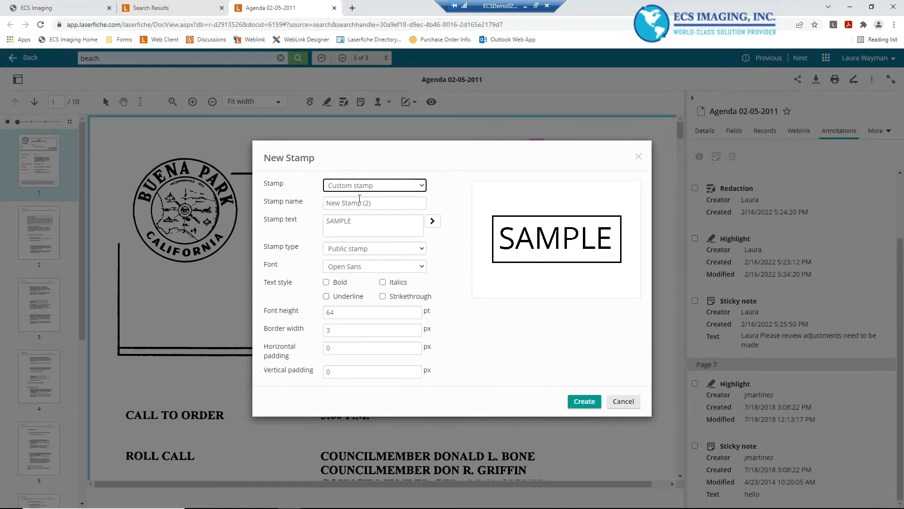
{"action": "left_click_drag", "start_coordinate": [375, 203], "coordinate": [302, 204]}
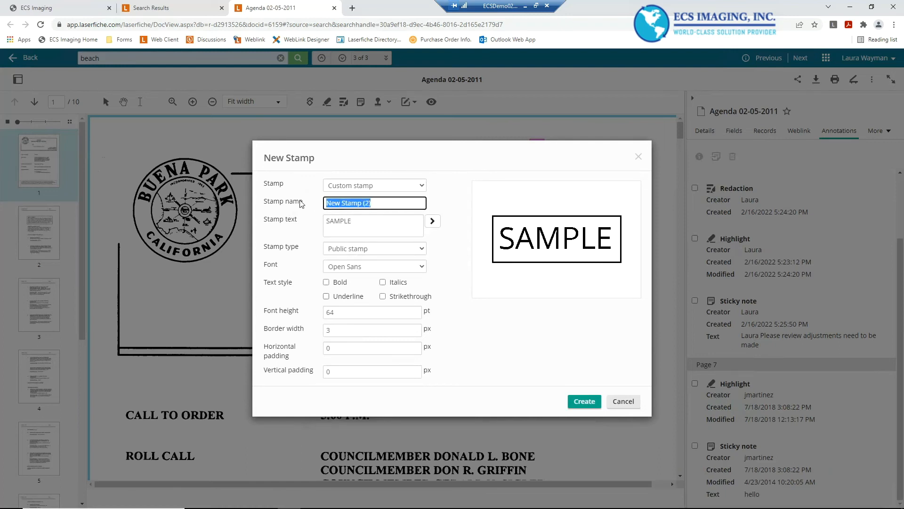
{"action": "type", "text": "D"}
Set the stamp text to 'Approved By' followed by the user's first name and the inserted Date field
{"action": "left_click", "coordinate": [433, 222]}
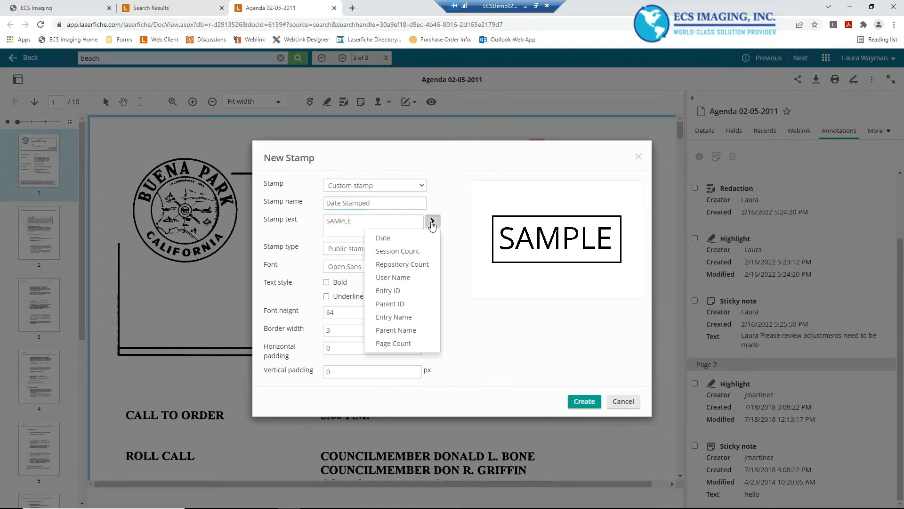
{"action": "left_click", "coordinate": [394, 239]}
{"action": "left_click", "coordinate": [351, 221]}
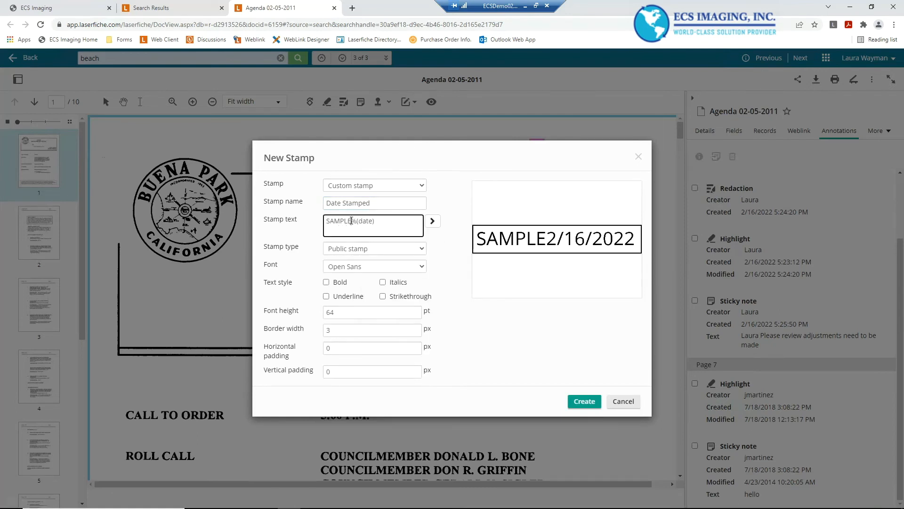
{"action": "key", "text": "BackSpace"}
{"action": "key", "text": "BackSpace"}
{"action": "key", "text": "BackSpace"}
{"action": "key", "text": "BackSpace"}
{"action": "key", "text": "BackSpace"}
{"action": "key", "text": "BackSpace"}
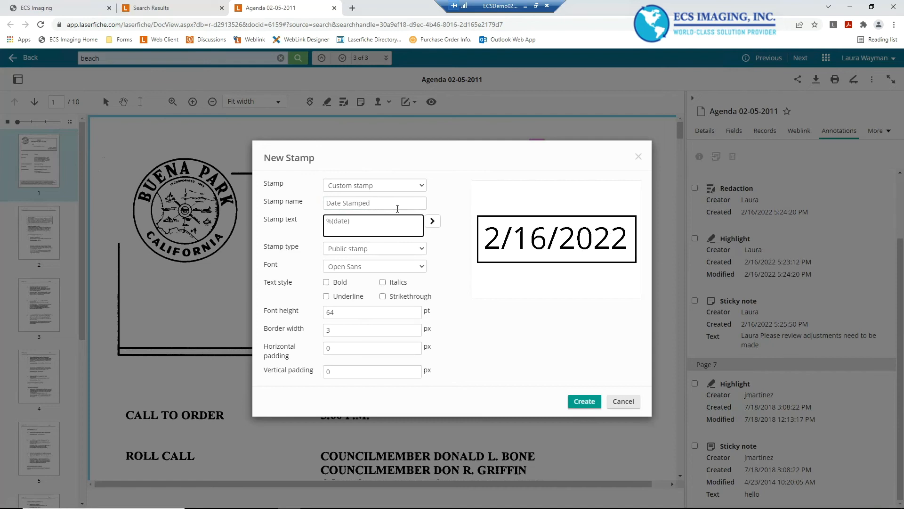
{"action": "type", "text": "Approve"}
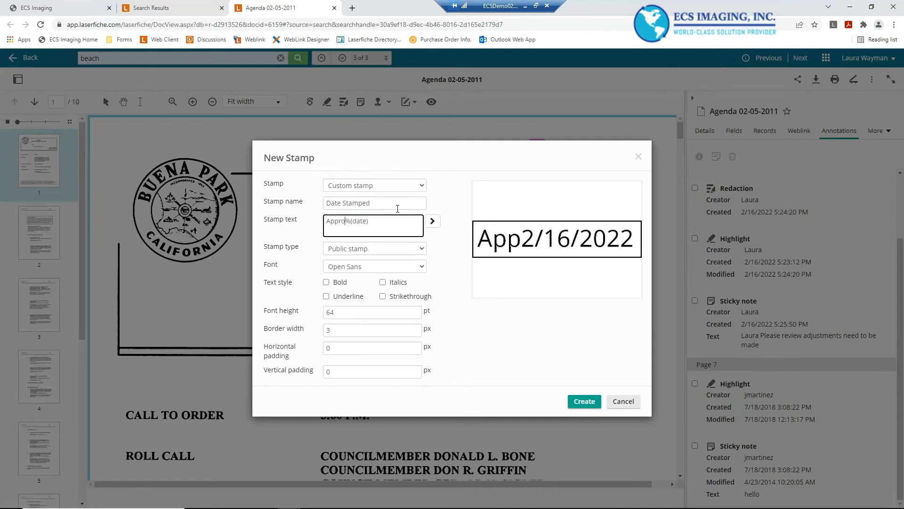
{"action": "type", "text": "d By Laura"}
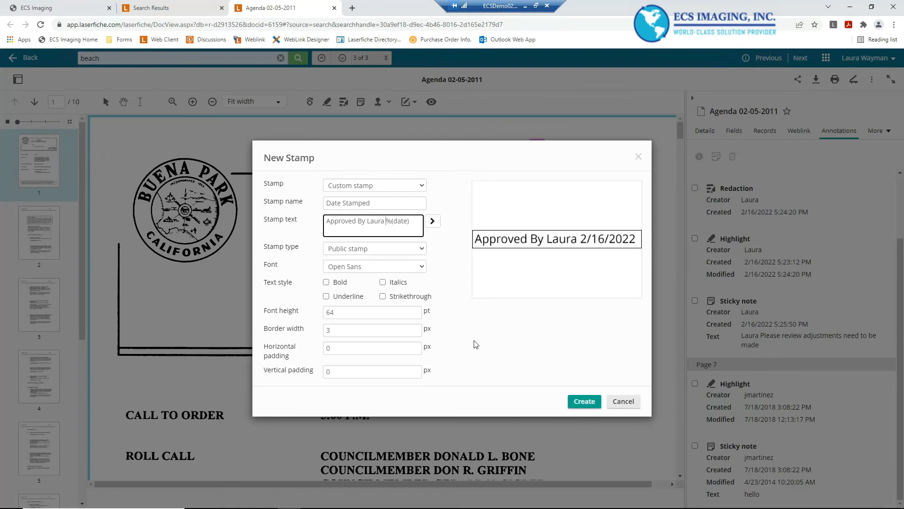
Set the stamp font to Times New Roman with bold and italic styles, and create the stamp
{"action": "left_click", "coordinate": [391, 271]}
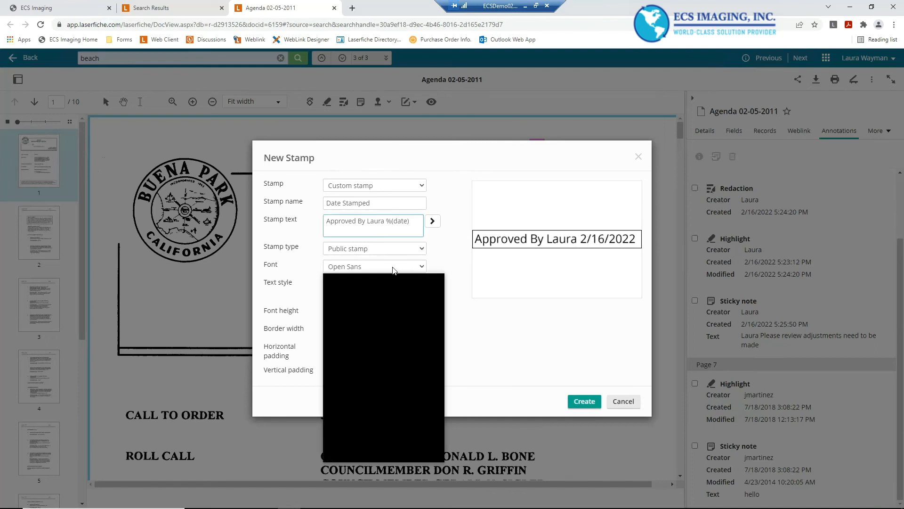
{"action": "scroll", "coordinate": [357, 290], "scroll_direction": "down", "scroll_amount": 5}
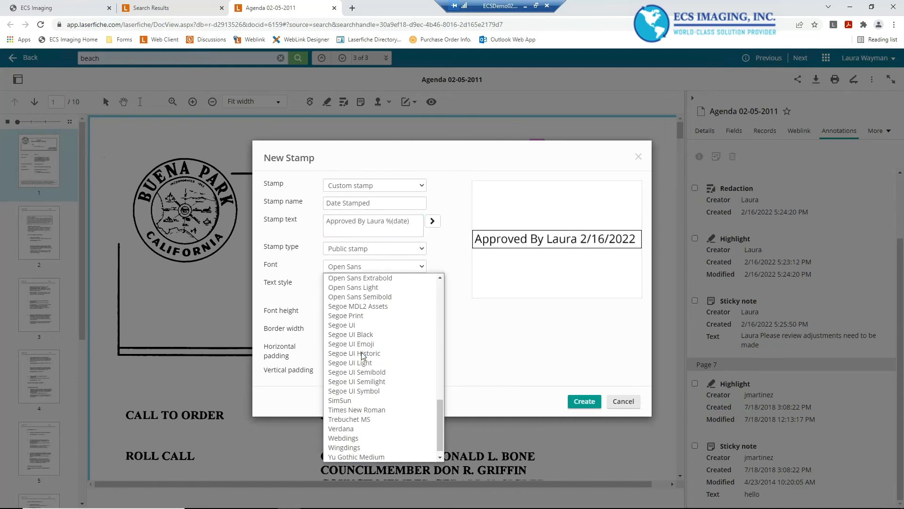
{"action": "left_click", "coordinate": [341, 434]}
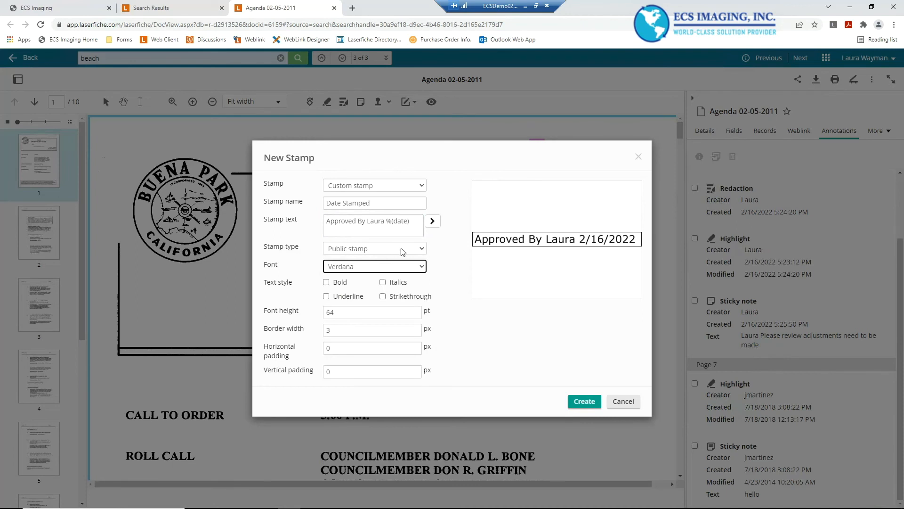
{"action": "left_click", "coordinate": [395, 274]}
{"action": "scroll", "coordinate": [372, 346], "scroll_direction": "down", "scroll_amount": 2}
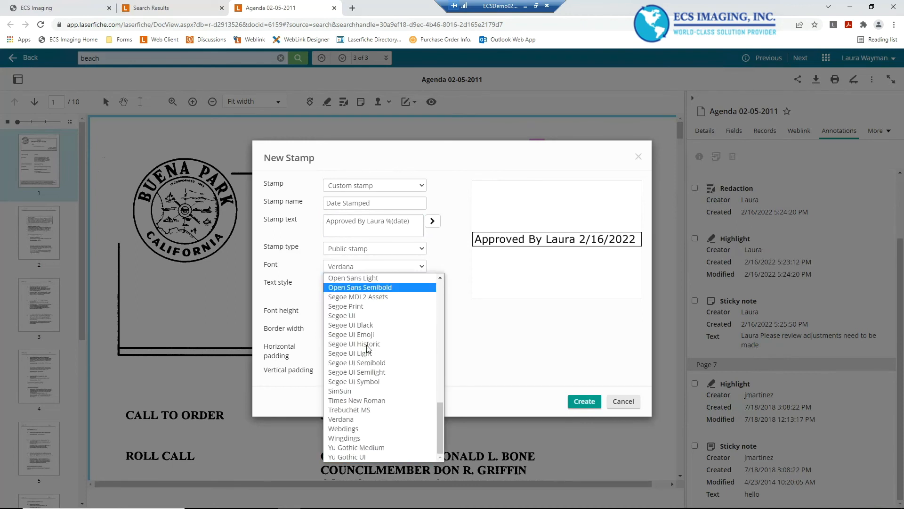
{"action": "left_click", "coordinate": [360, 400]}
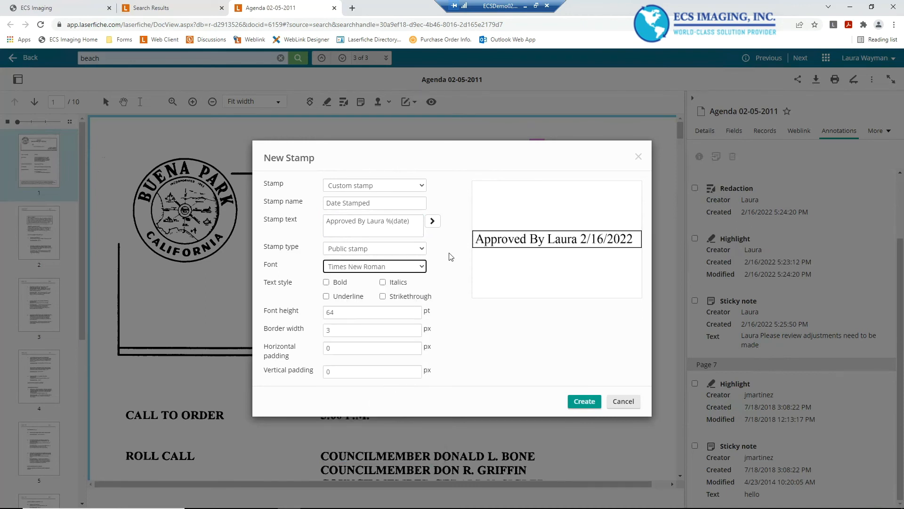
{"action": "left_click", "coordinate": [326, 282]}
{"action": "left_click", "coordinate": [382, 282]}
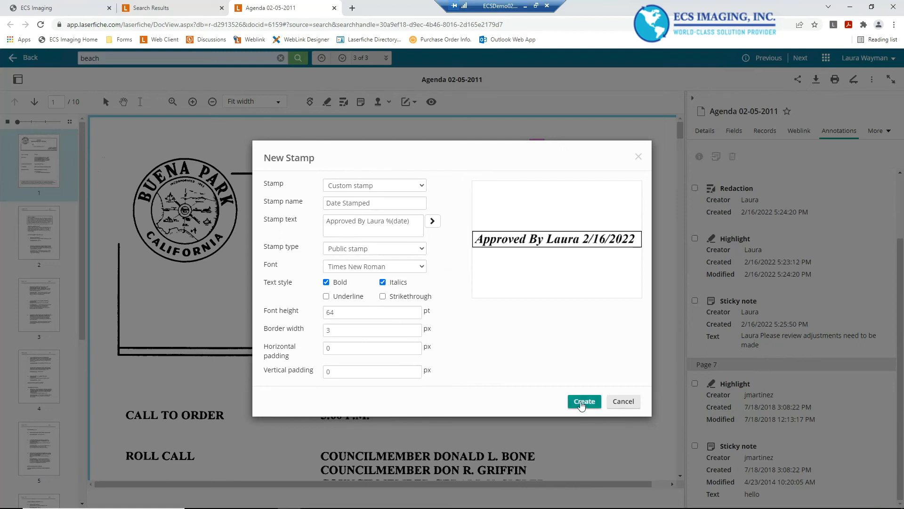
{"action": "left_click", "coordinate": [584, 401]}
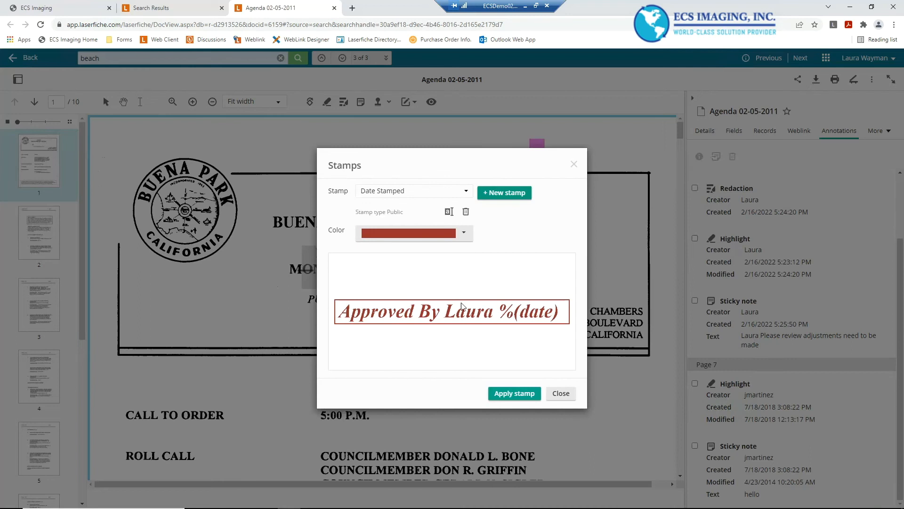
Change the stamp colour to a custom purple, hex 622F9E, and apply the stamp
{"action": "left_click", "coordinate": [464, 232]}
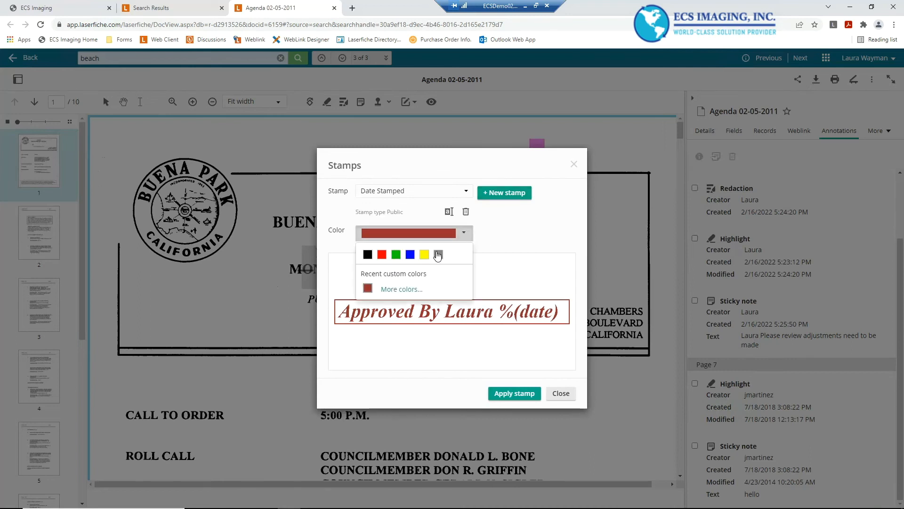
{"action": "left_click", "coordinate": [400, 290]}
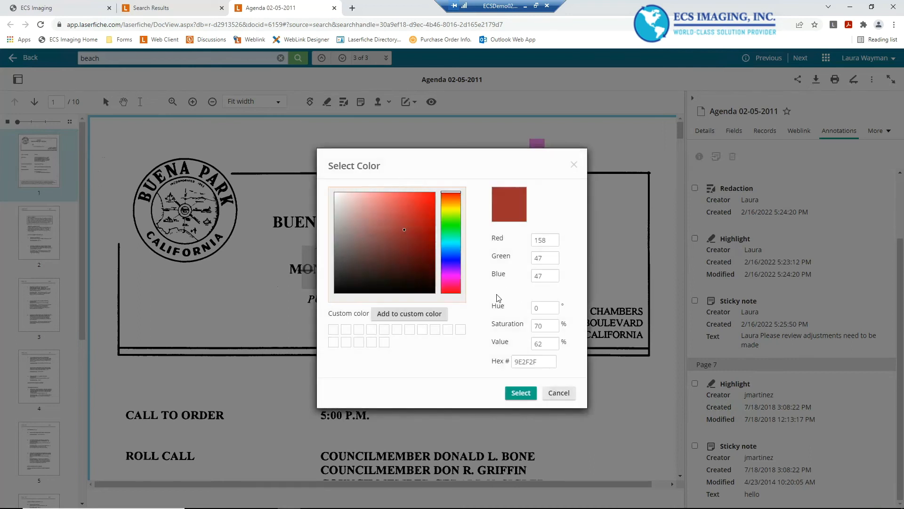
{"action": "left_click_drag", "start_coordinate": [444, 269], "coordinate": [446, 266]}
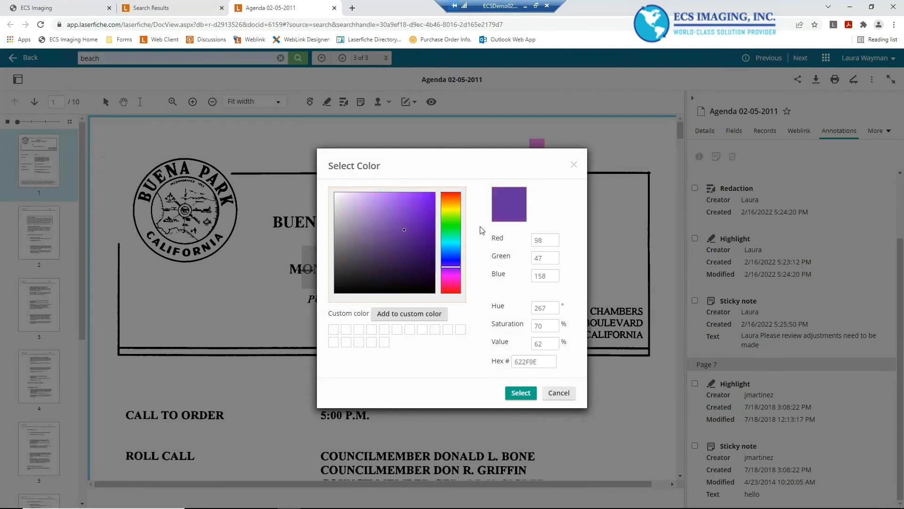
{"action": "left_click", "coordinate": [521, 393]}
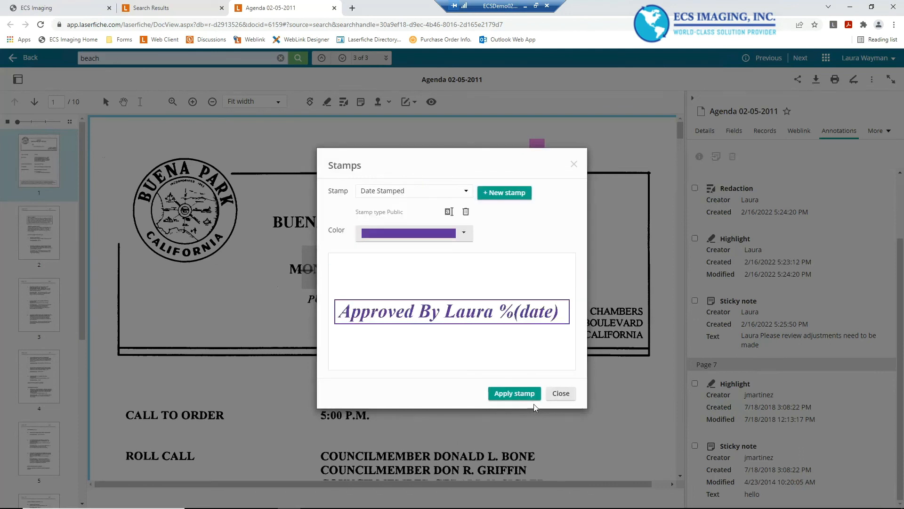
{"action": "left_click", "coordinate": [515, 393]}
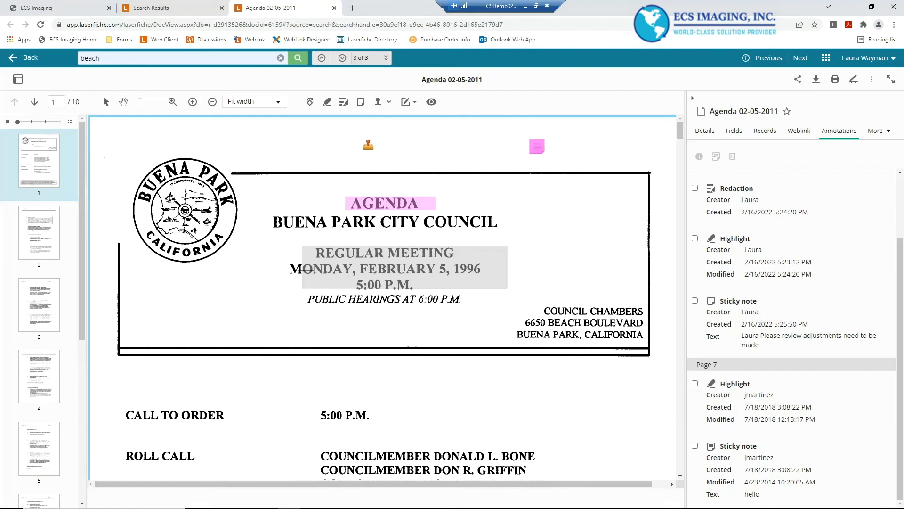
Place the Date Stamped stamp at the top of page 1 and save the document
{"action": "left_click", "coordinate": [294, 133]}
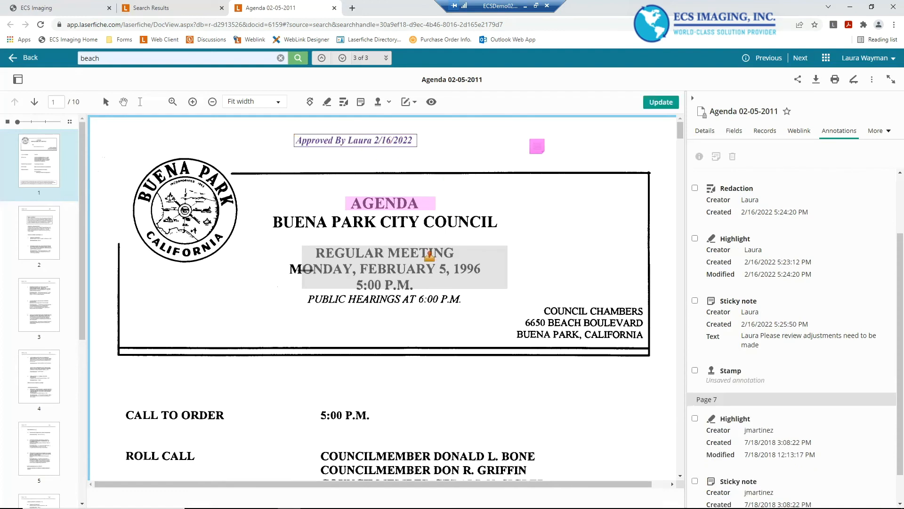
{"action": "left_click", "coordinate": [653, 102]}
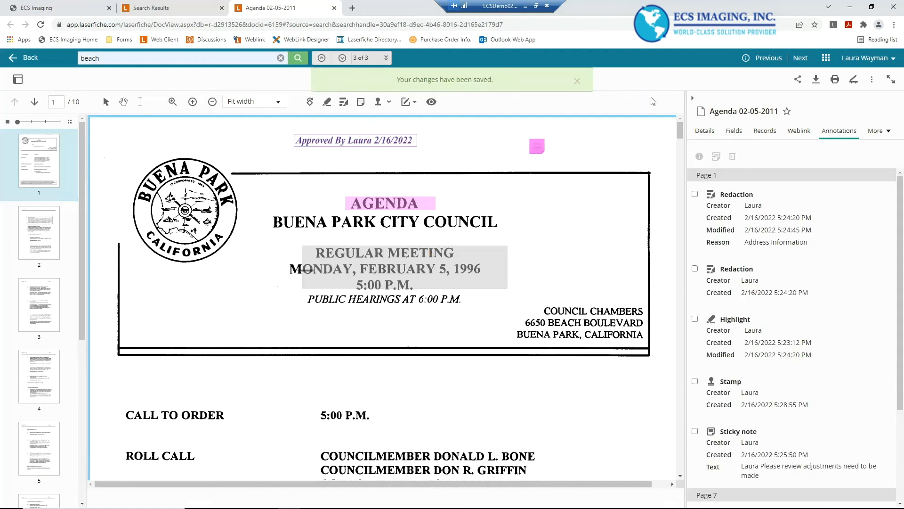
Add a callout text pointing at the 'Council Consent Calendar' heading on page 2 reading 'Please edit. Council Misspelled' and save
{"action": "left_click", "coordinate": [388, 103]}
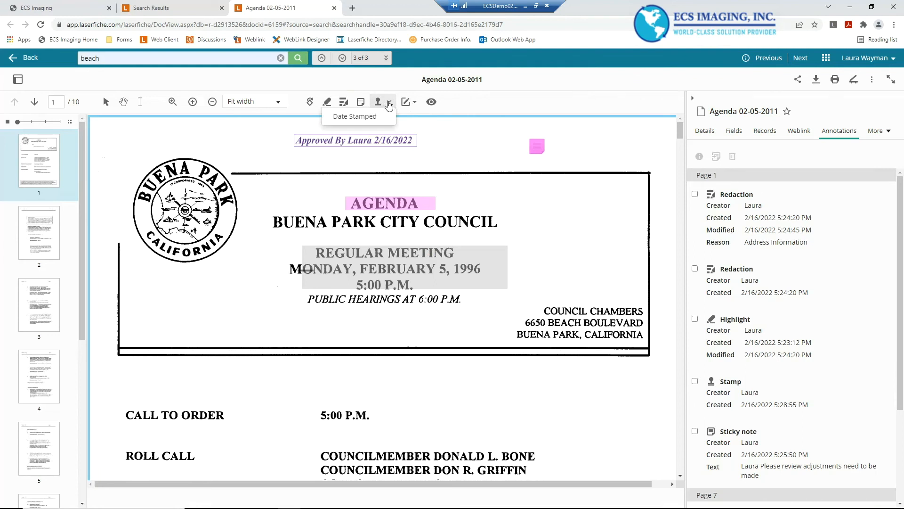
{"action": "left_click", "coordinate": [415, 103]}
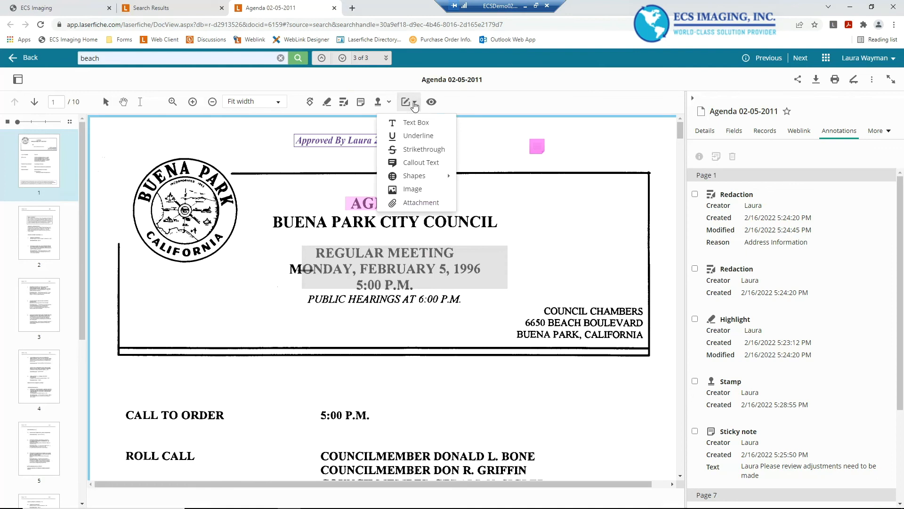
{"action": "left_click", "coordinate": [415, 161]}
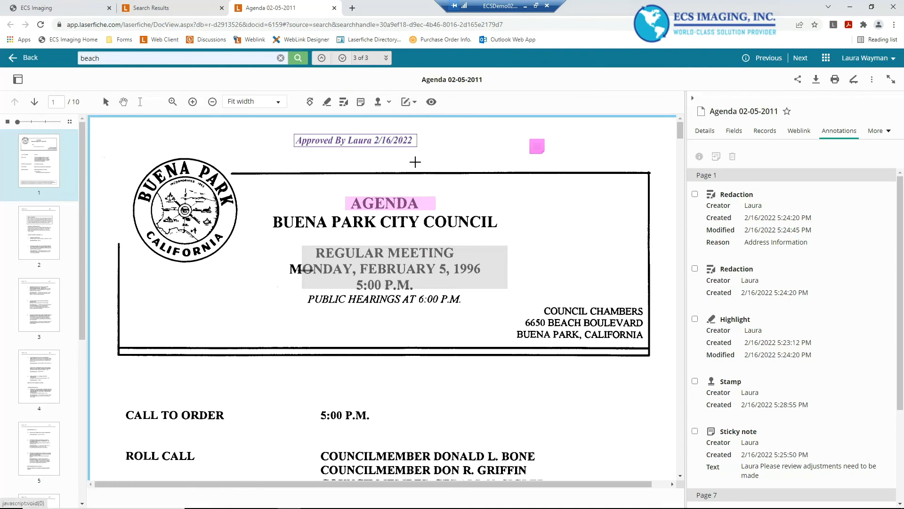
{"action": "scroll", "coordinate": [459, 393], "scroll_direction": "down", "scroll_amount": 10}
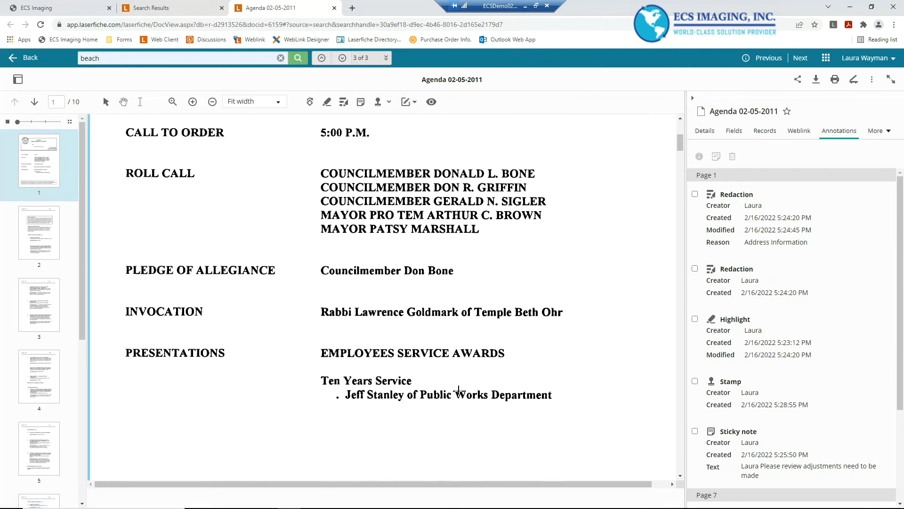
{"action": "scroll", "coordinate": [458, 391], "scroll_direction": "down", "scroll_amount": 10}
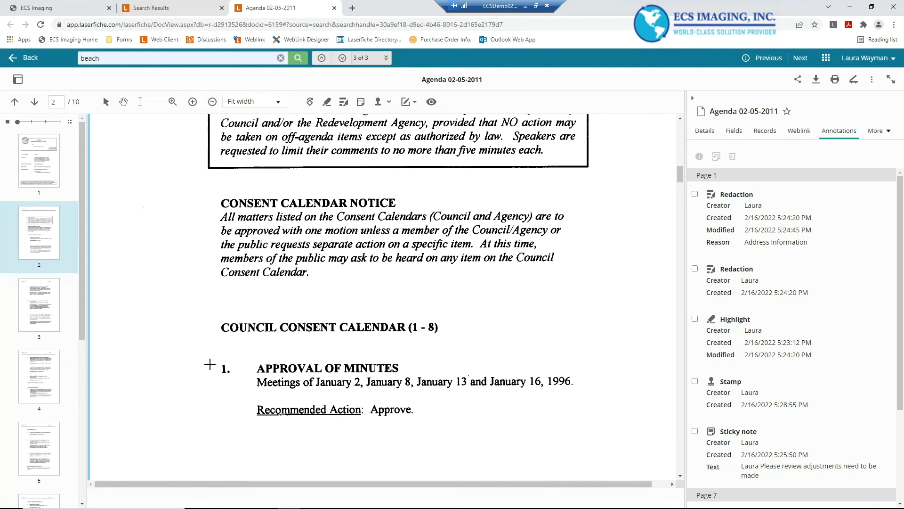
{"action": "mouse_move", "coordinate": [159, 305]}
{"action": "left_mouse_down"}
{"action": "mouse_move", "coordinate": [238, 347]}
{"action": "mouse_move", "coordinate": [218, 341]}
{"action": "mouse_move", "coordinate": [219, 325]}
{"action": "left_mouse_up"}
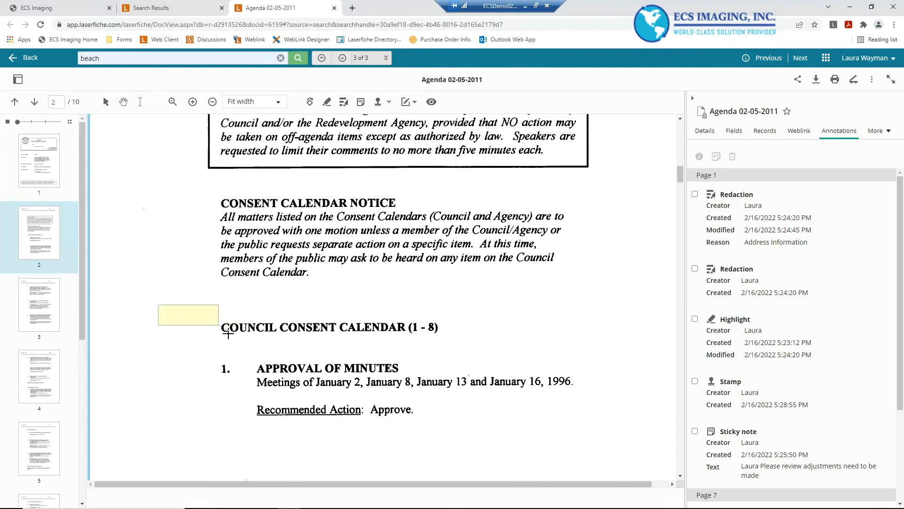
{"action": "left_click", "coordinate": [229, 326]}
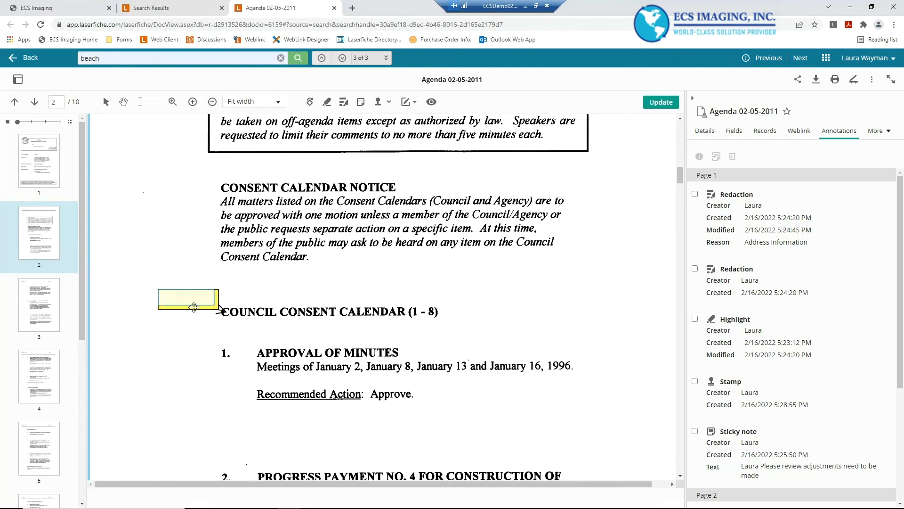
{"action": "type", "text": "Please edit. Council Misspelled"}
{"action": "left_click", "coordinate": [170, 339]}
{"action": "left_click", "coordinate": [647, 103]}
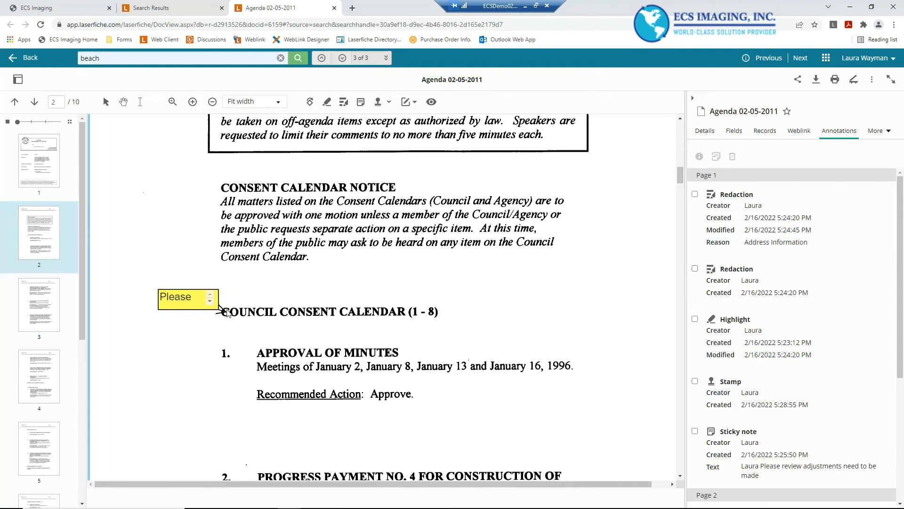
Switch to the search results and clear the 'hello' term from the annotation filter
{"action": "left_click", "coordinate": [153, 10]}
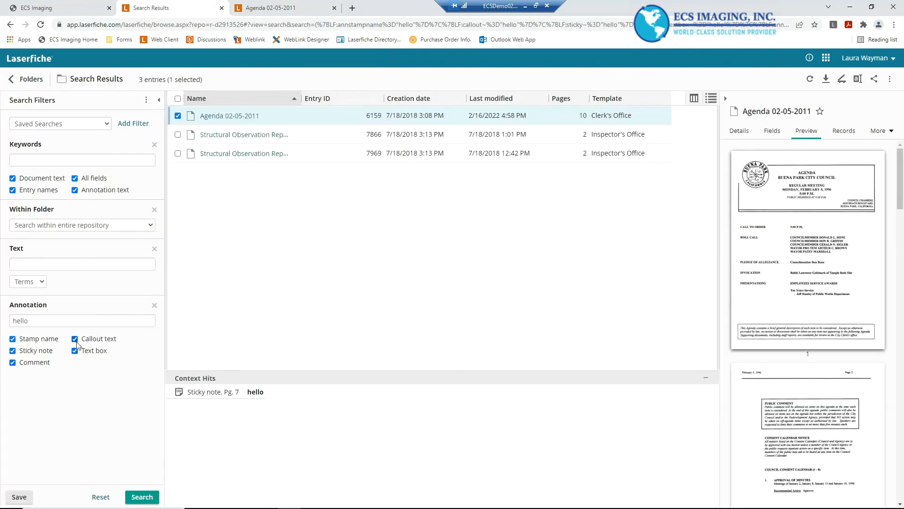
{"action": "double_click", "coordinate": [20, 320]}
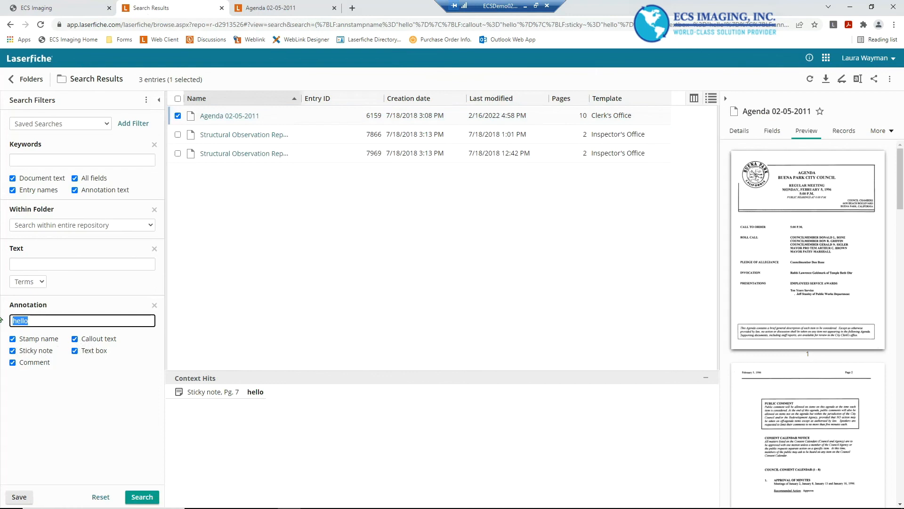
{"action": "key", "text": "BackSpace"}
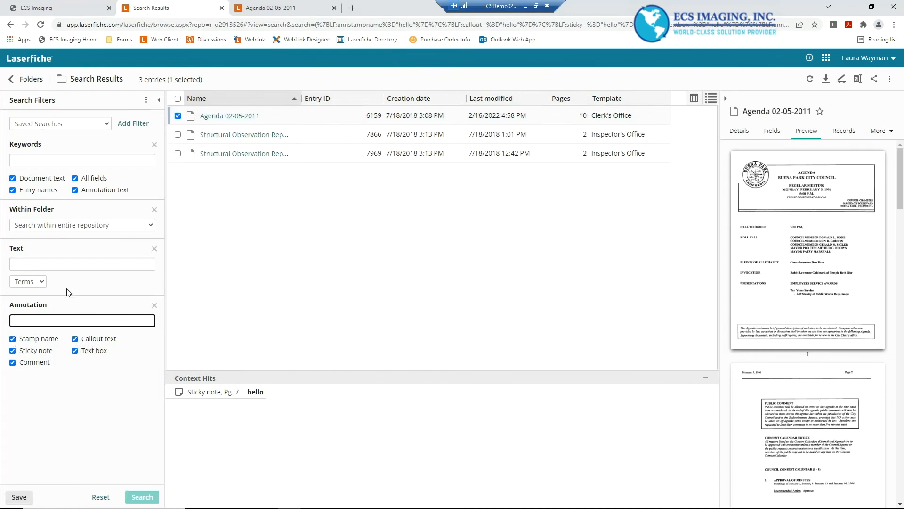
Add a Date filter to the search filters
{"action": "left_click", "coordinate": [132, 124]}
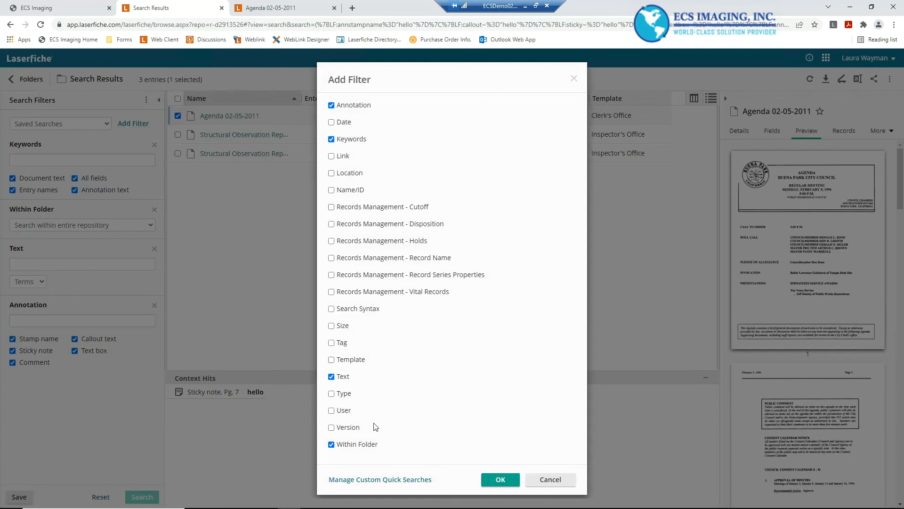
{"action": "left_click", "coordinate": [331, 122]}
{"action": "left_click", "coordinate": [501, 479]}
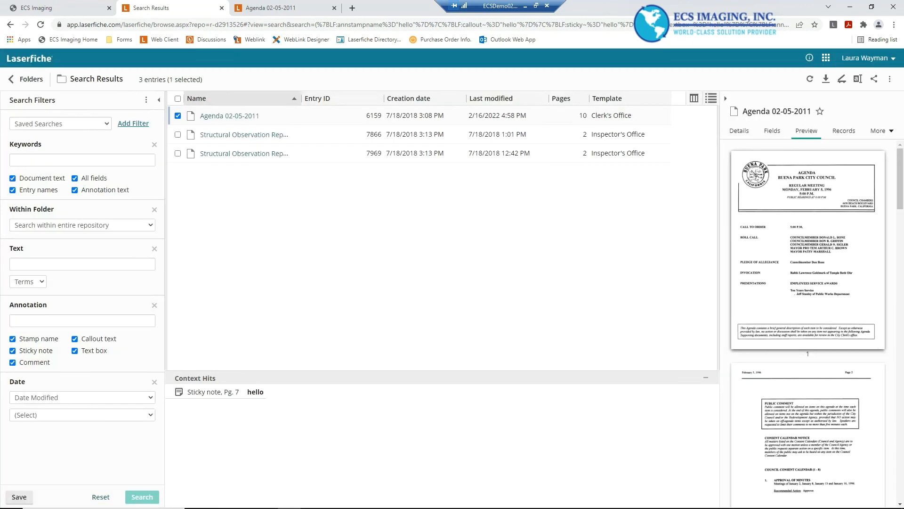
Set the date filter to Date Modified On 02/16/2022
{"action": "left_click", "coordinate": [92, 402]}
{"action": "left_click", "coordinate": [97, 404]}
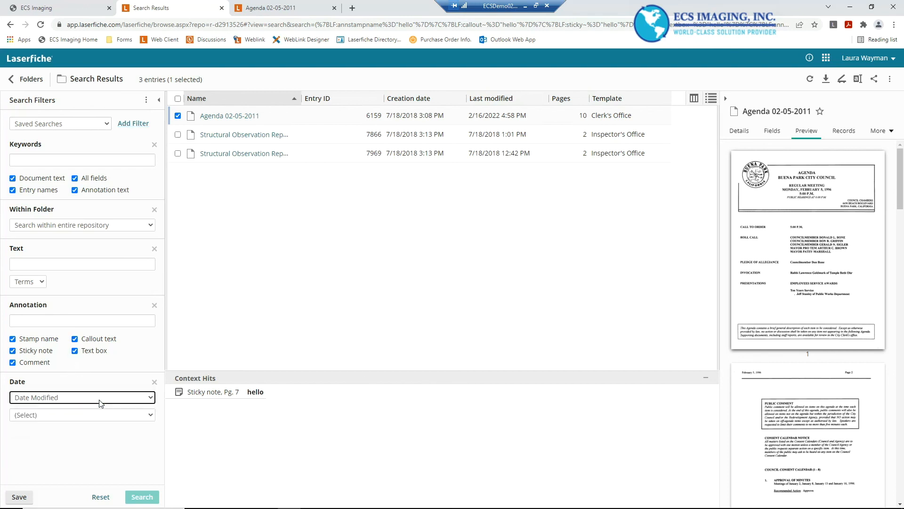
{"action": "left_click", "coordinate": [95, 402]}
{"action": "left_click", "coordinate": [47, 409]}
{"action": "left_click", "coordinate": [44, 415]}
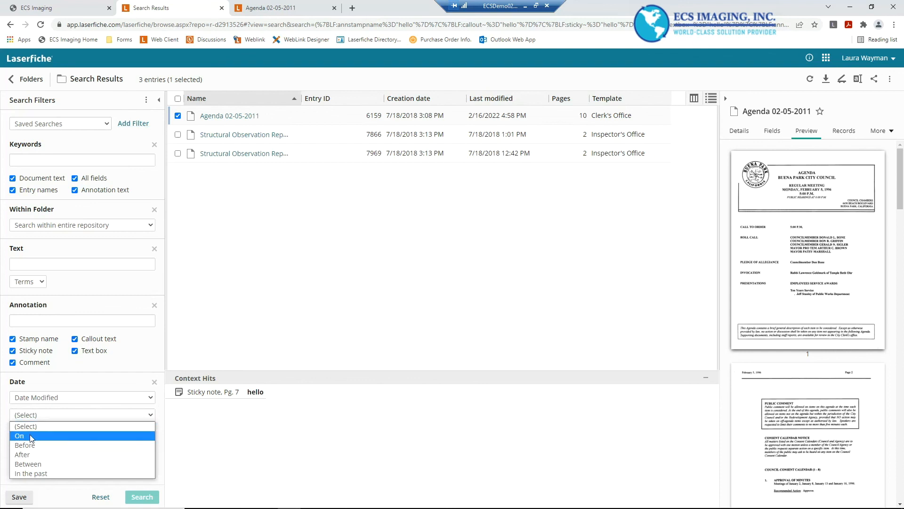
{"action": "left_click", "coordinate": [31, 436]}
{"action": "double_click", "coordinate": [35, 436]}
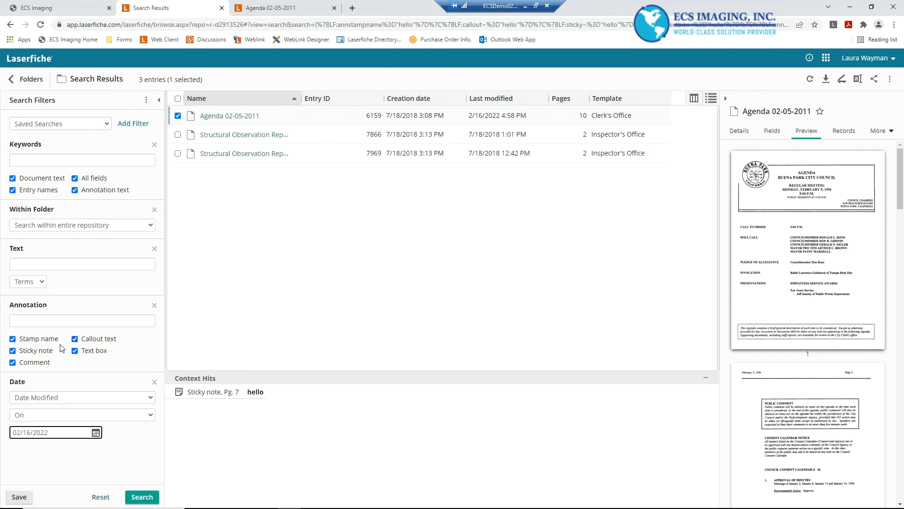
Limit the annotation filter to callout text only and run the search
{"action": "left_click", "coordinate": [43, 318]}
{"action": "left_click", "coordinate": [13, 350]}
{"action": "left_click", "coordinate": [13, 339]}
{"action": "left_click", "coordinate": [13, 362]}
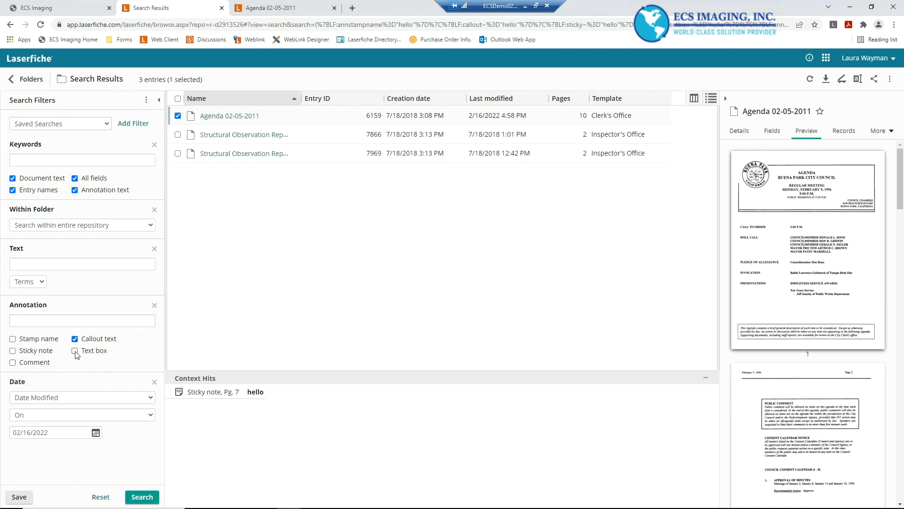
{"action": "left_click", "coordinate": [133, 497]}
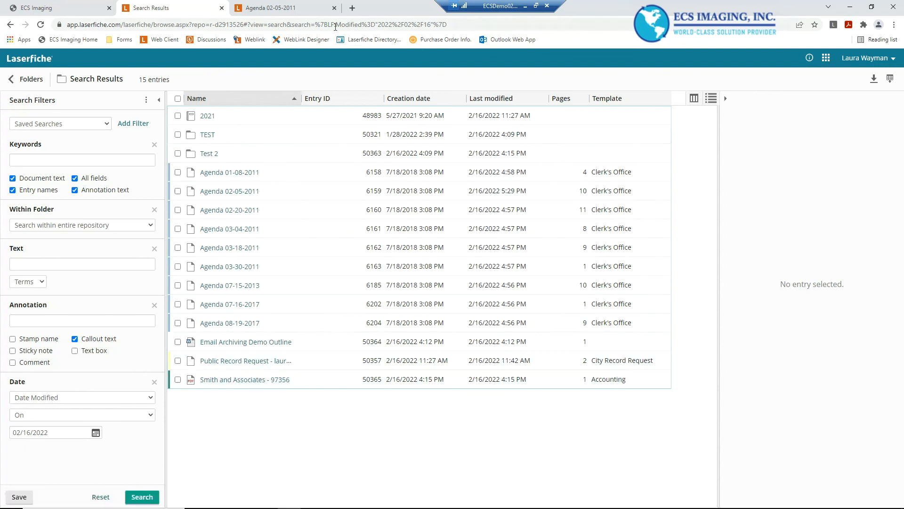
Delete the sticky note annotation from page 1 of the Agenda document and save
{"action": "left_click", "coordinate": [268, 10]}
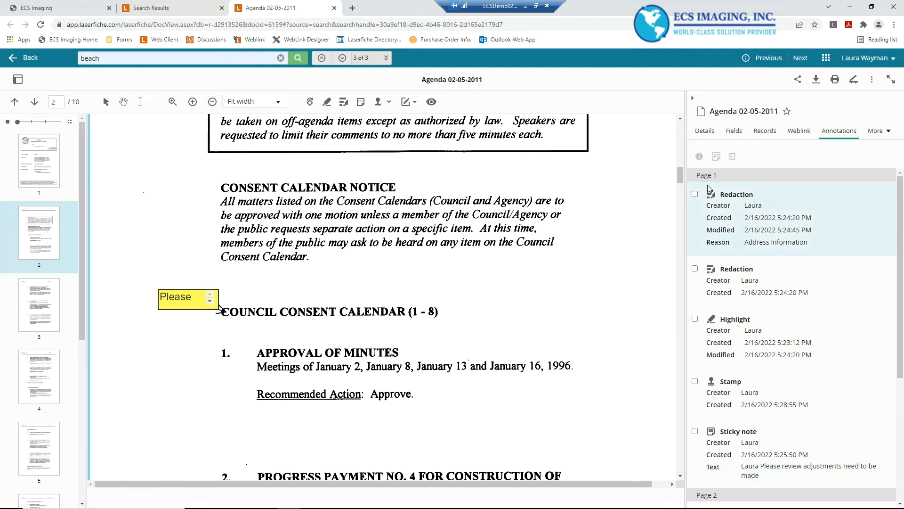
{"action": "left_click", "coordinate": [696, 195]}
{"action": "left_click", "coordinate": [695, 268]}
{"action": "left_click", "coordinate": [695, 320]}
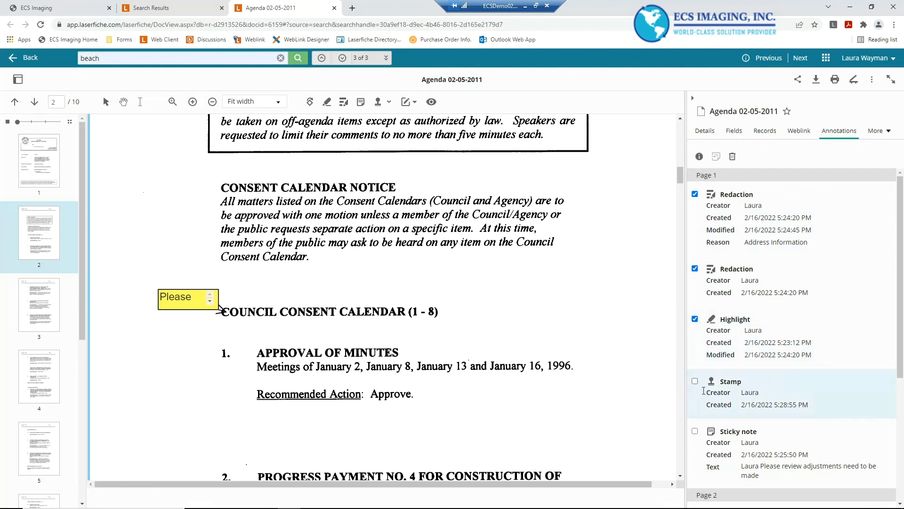
{"action": "left_click", "coordinate": [694, 430]}
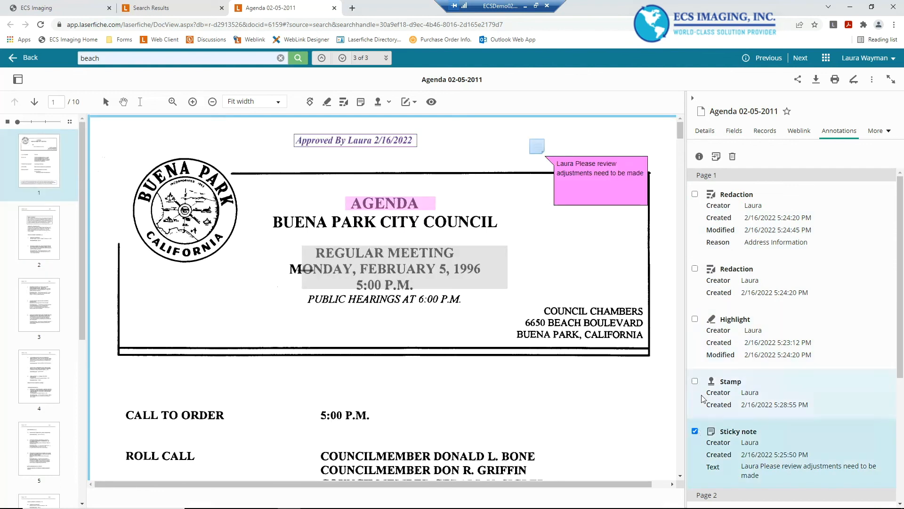
{"action": "left_click", "coordinate": [732, 156]}
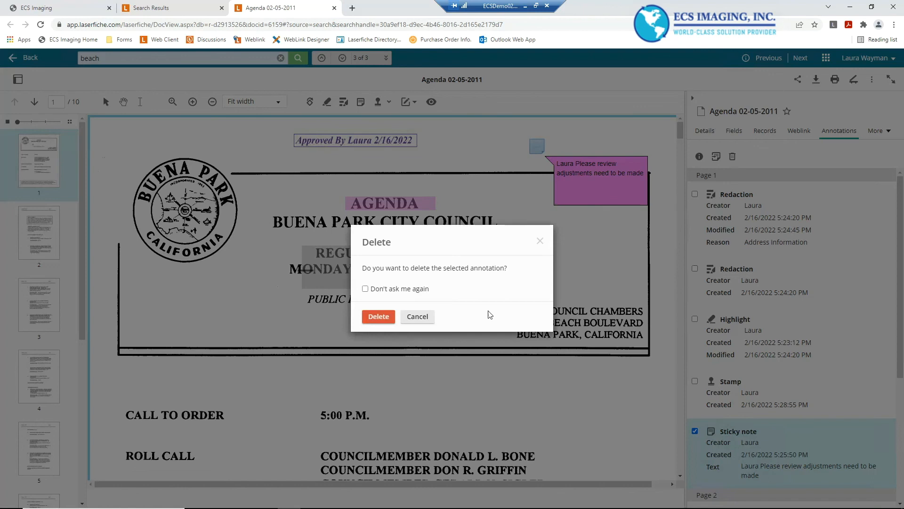
{"action": "left_click", "coordinate": [382, 319]}
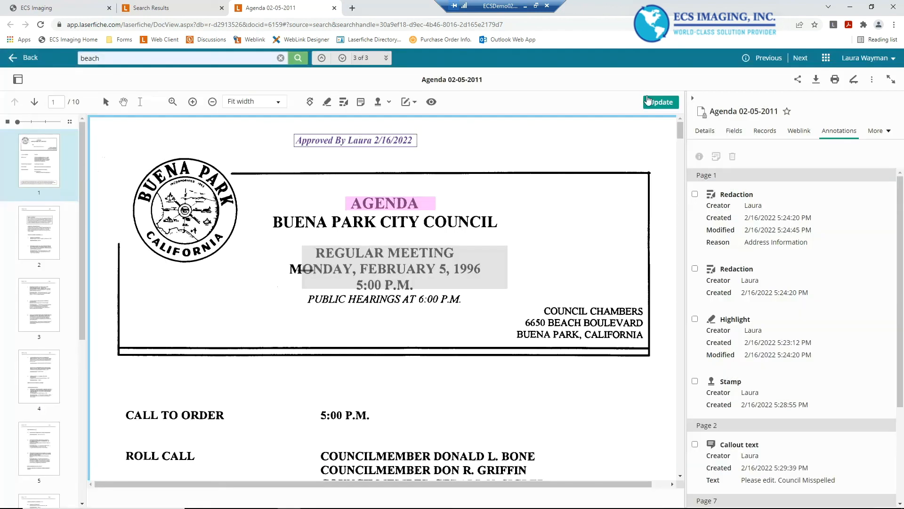
{"action": "left_click", "coordinate": [669, 103]}
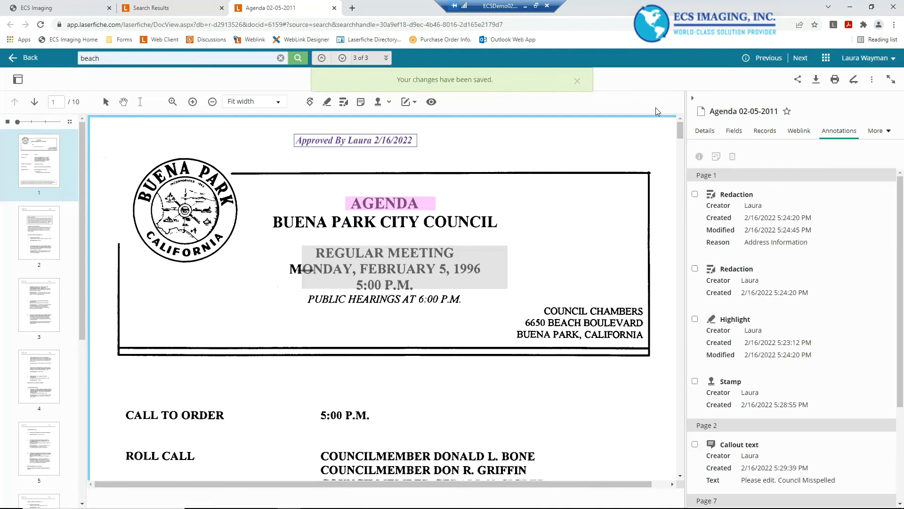
Delete both redaction annotations from page 1 and save the document
{"action": "left_click", "coordinate": [696, 194]}
{"action": "left_click", "coordinate": [694, 269]}
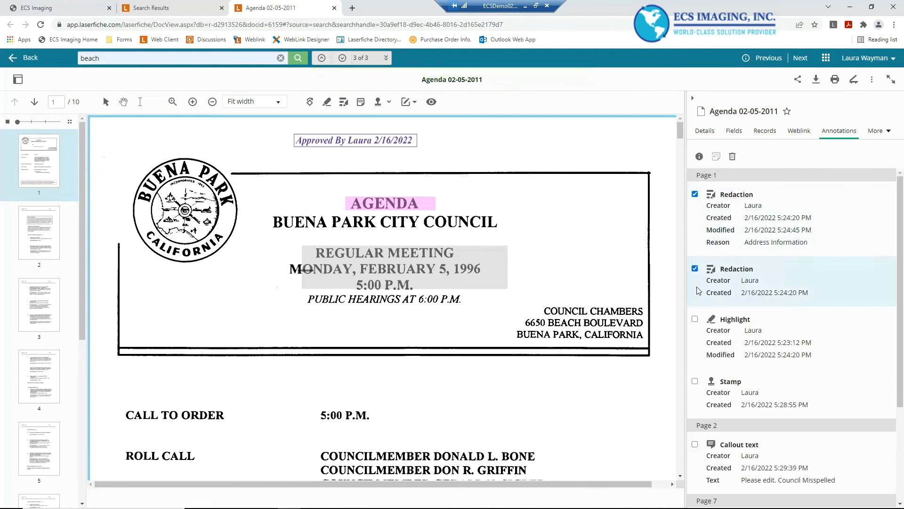
{"action": "left_click", "coordinate": [695, 319]}
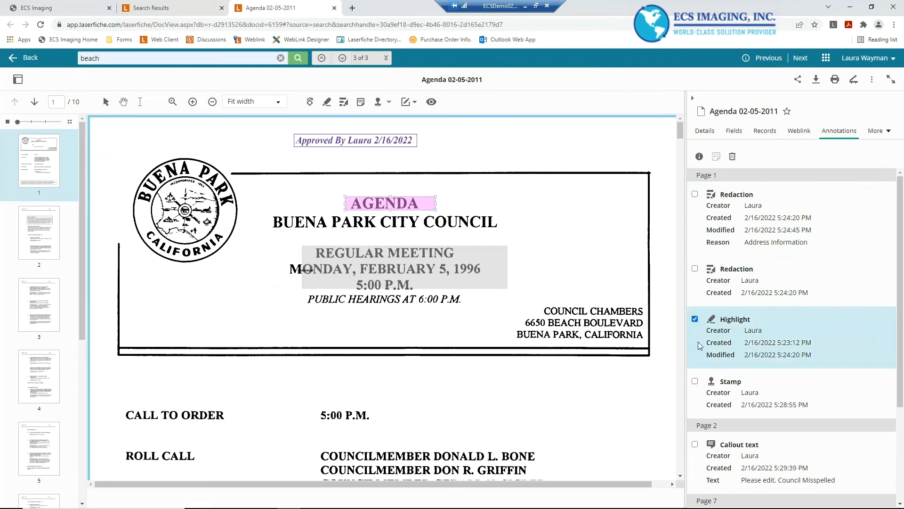
{"action": "left_click", "coordinate": [695, 269]}
{"action": "left_click", "coordinate": [696, 194]}
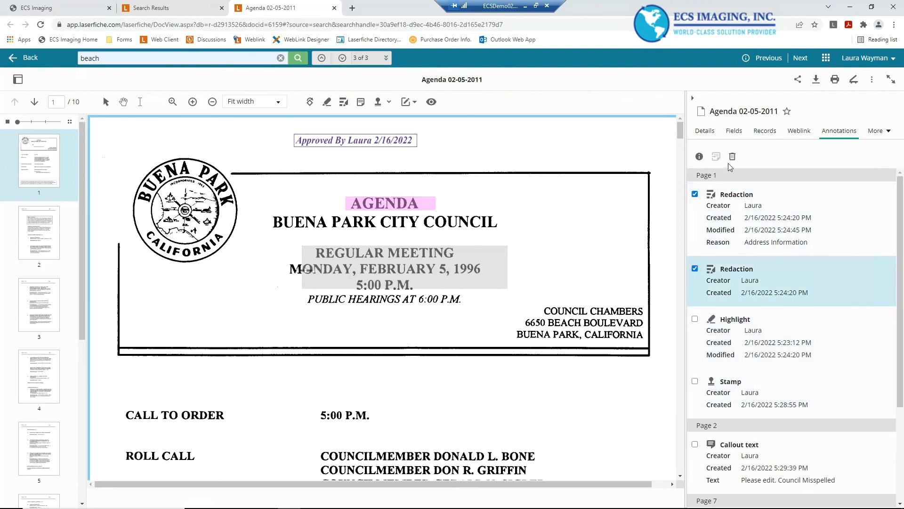
{"action": "left_click", "coordinate": [732, 157]}
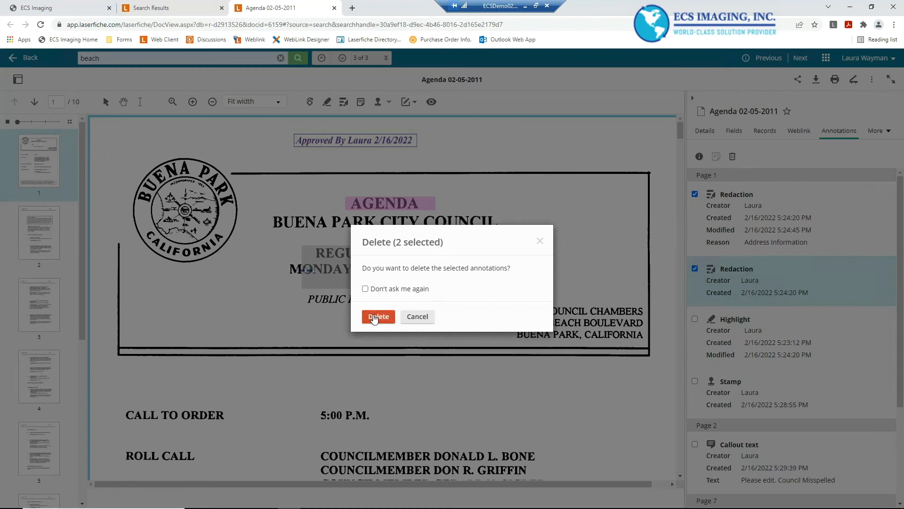
{"action": "left_click", "coordinate": [375, 316]}
{"action": "left_click", "coordinate": [674, 102]}
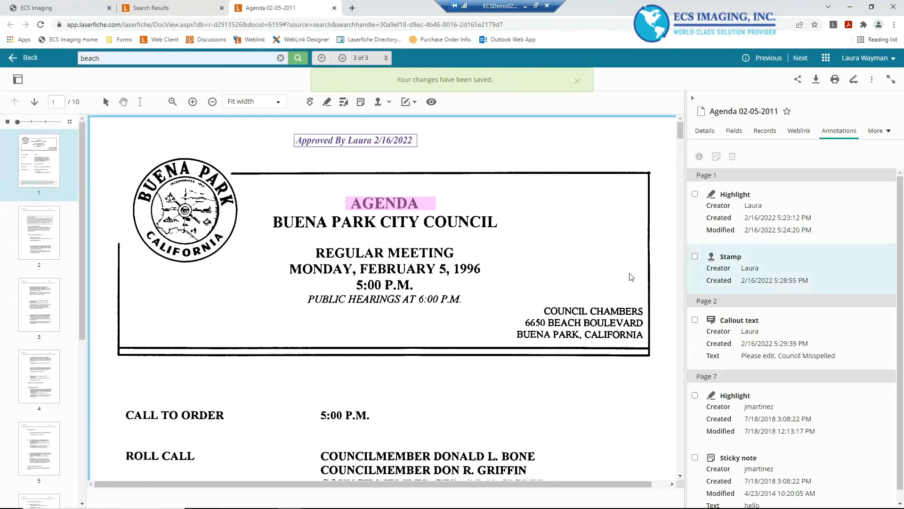
Go to page 2 of the document to review its annotations
{"action": "scroll", "coordinate": [248, 168], "scroll_direction": "down", "scroll_amount": 1}
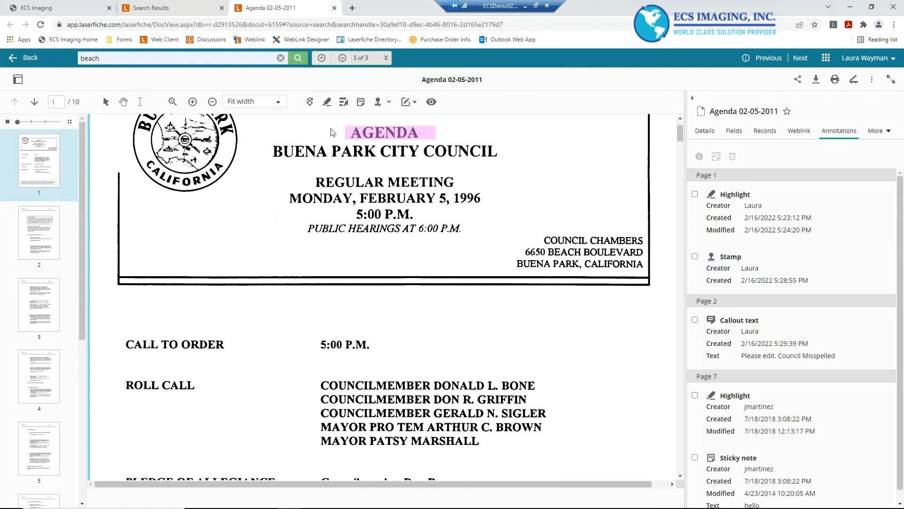
{"action": "scroll", "coordinate": [504, 195], "scroll_direction": "up", "scroll_amount": 1}
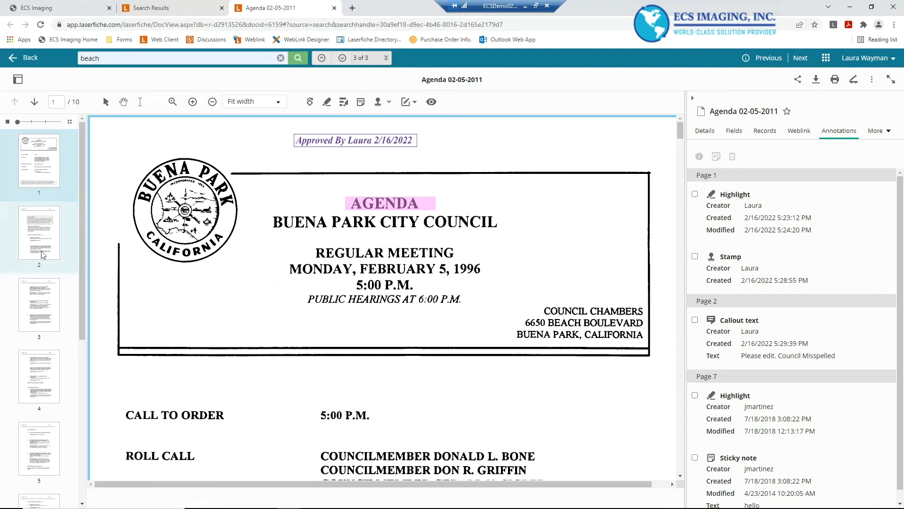
{"action": "left_click", "coordinate": [40, 236]}
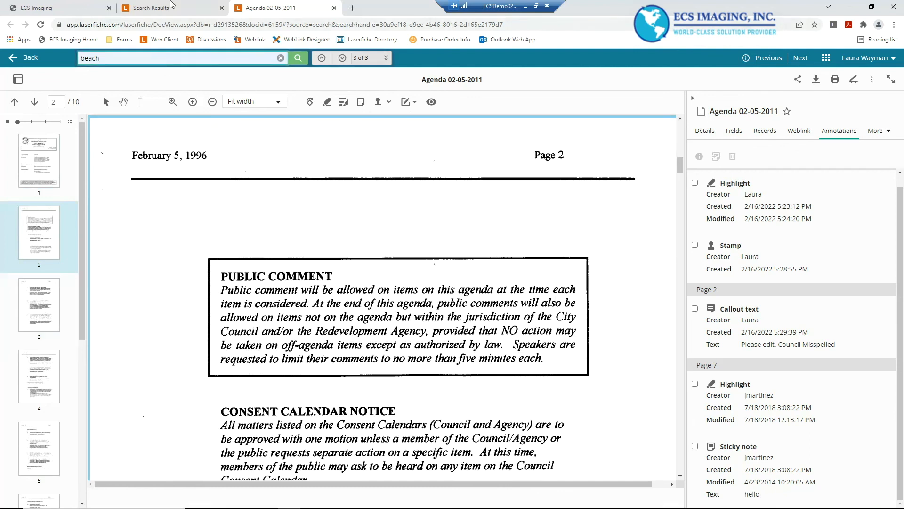
{"action": "left_click", "coordinate": [149, 7]}
{"action": "left_click", "coordinate": [252, 5]}
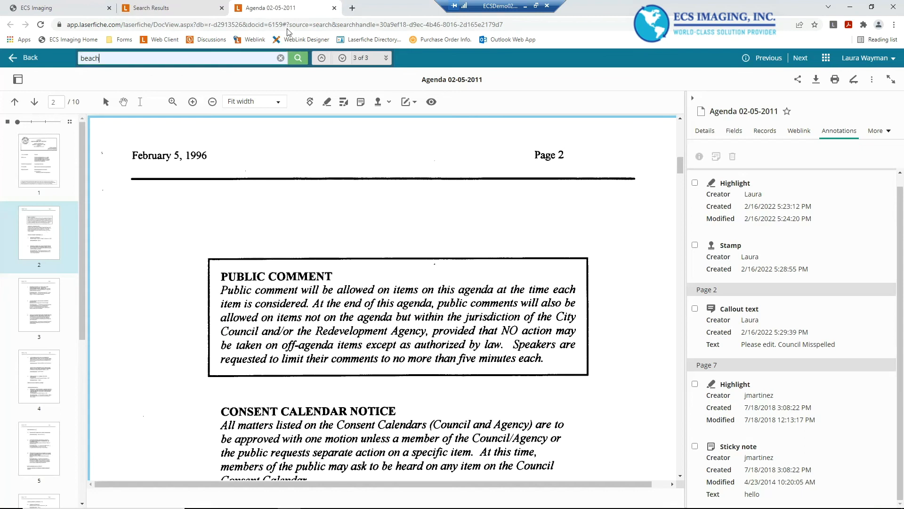